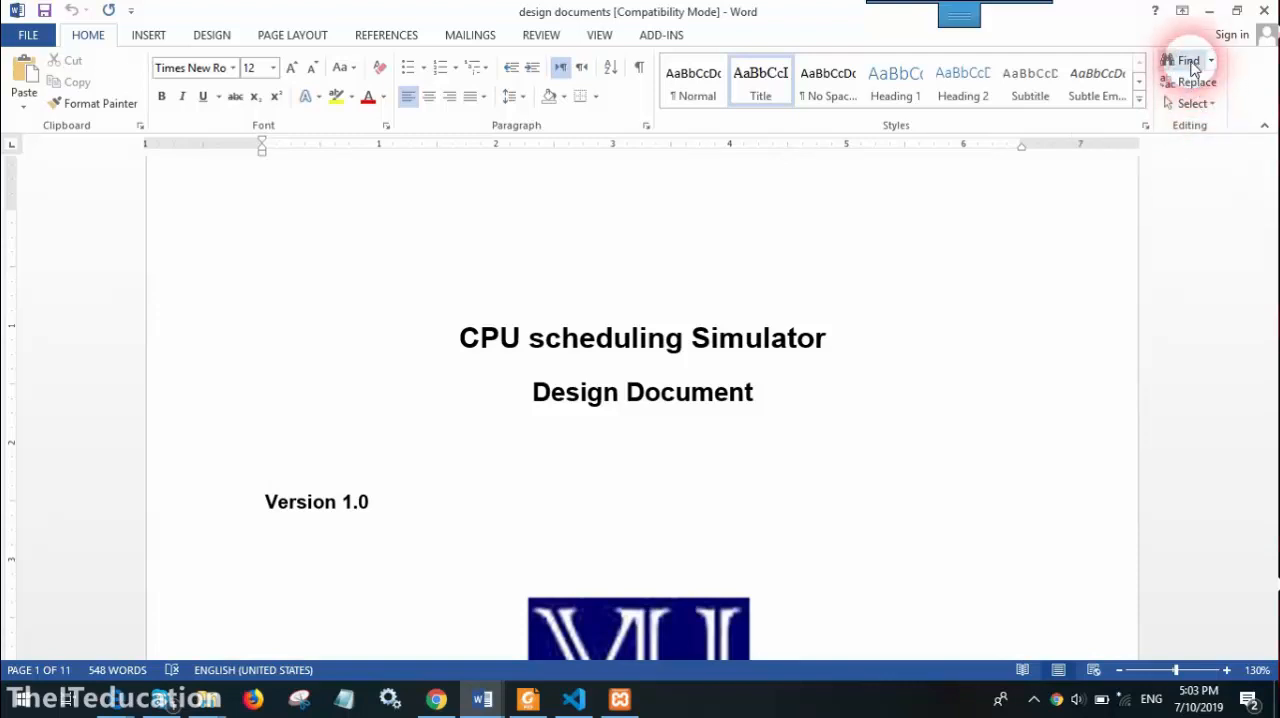
Search the document for "cpu"
left_click(1188, 62)
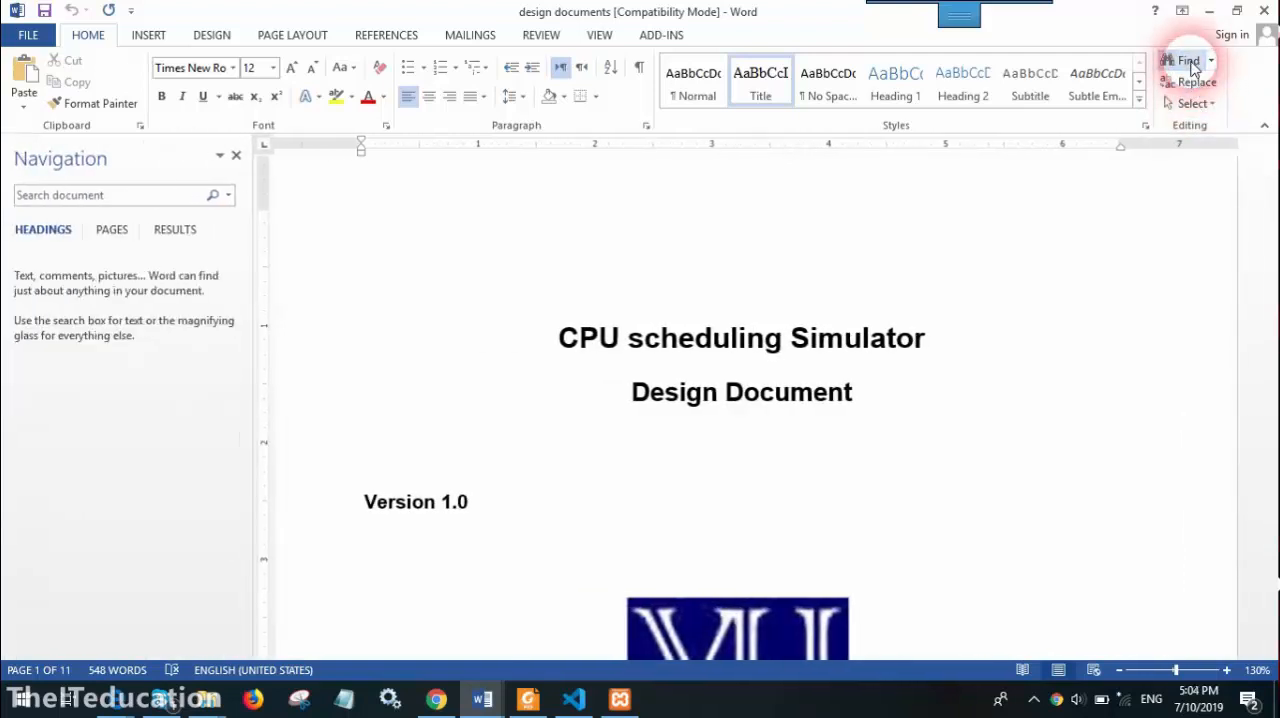
left_click(236, 156)
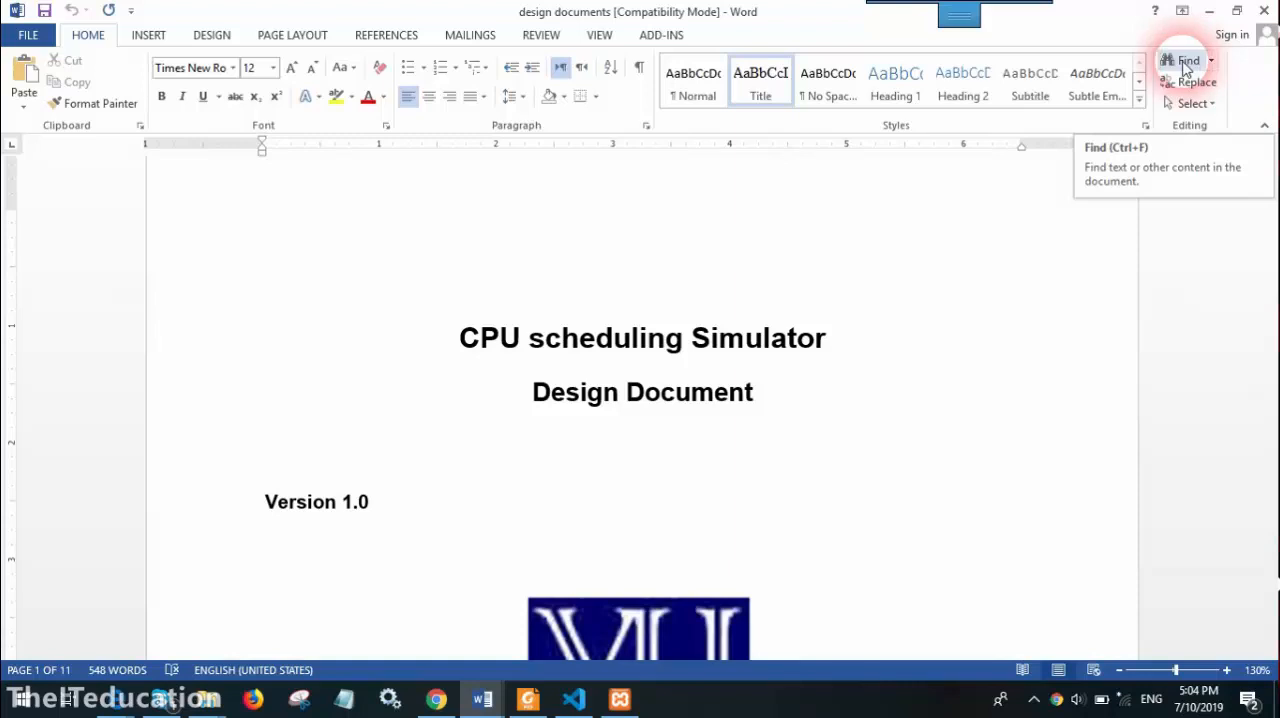
left_click(1190, 68)
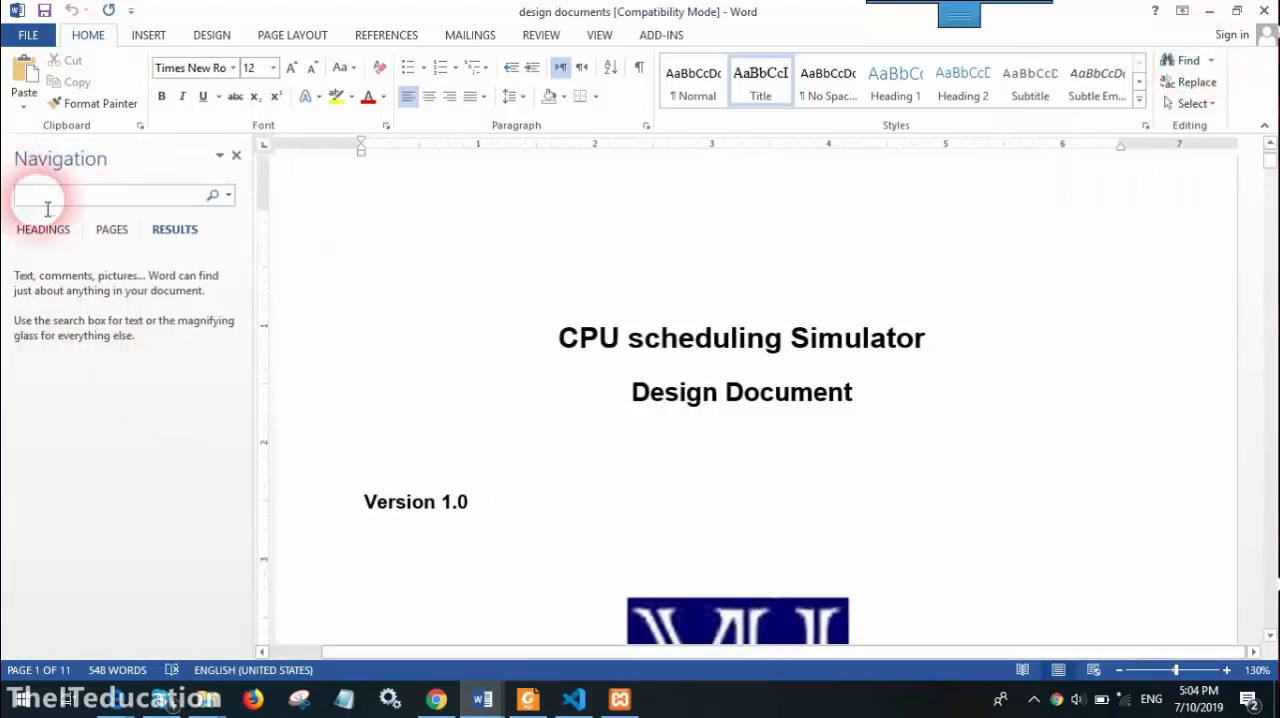
left_click(45, 206)
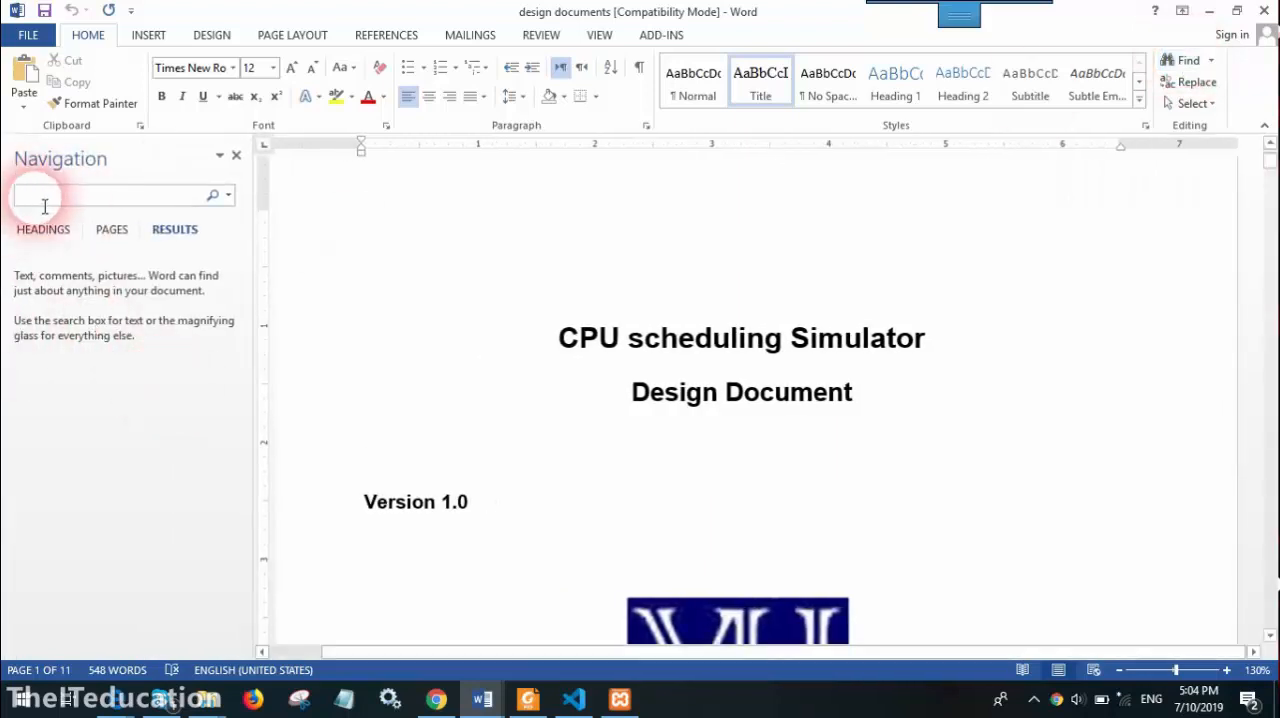
type("cpu")
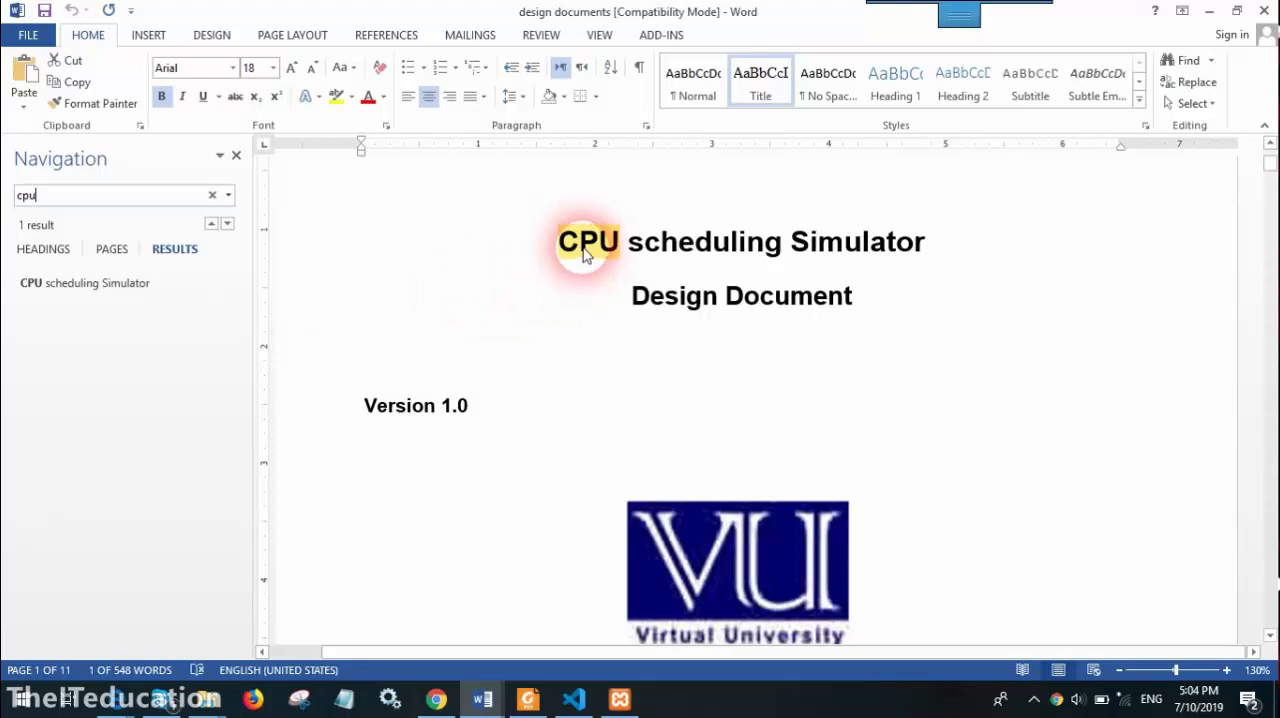
Search the document for "design" and visit the first seven matches one by one from the results list
left_click_drag(94, 197, 8, 195)
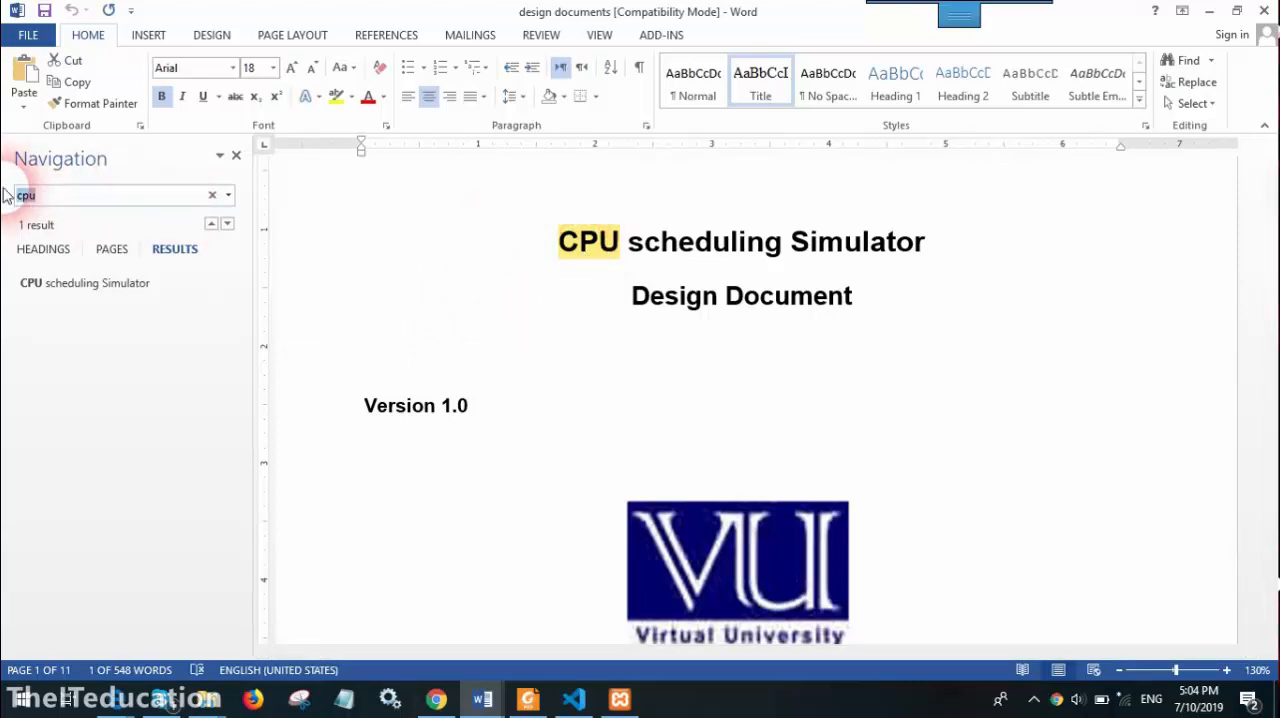
type("design")
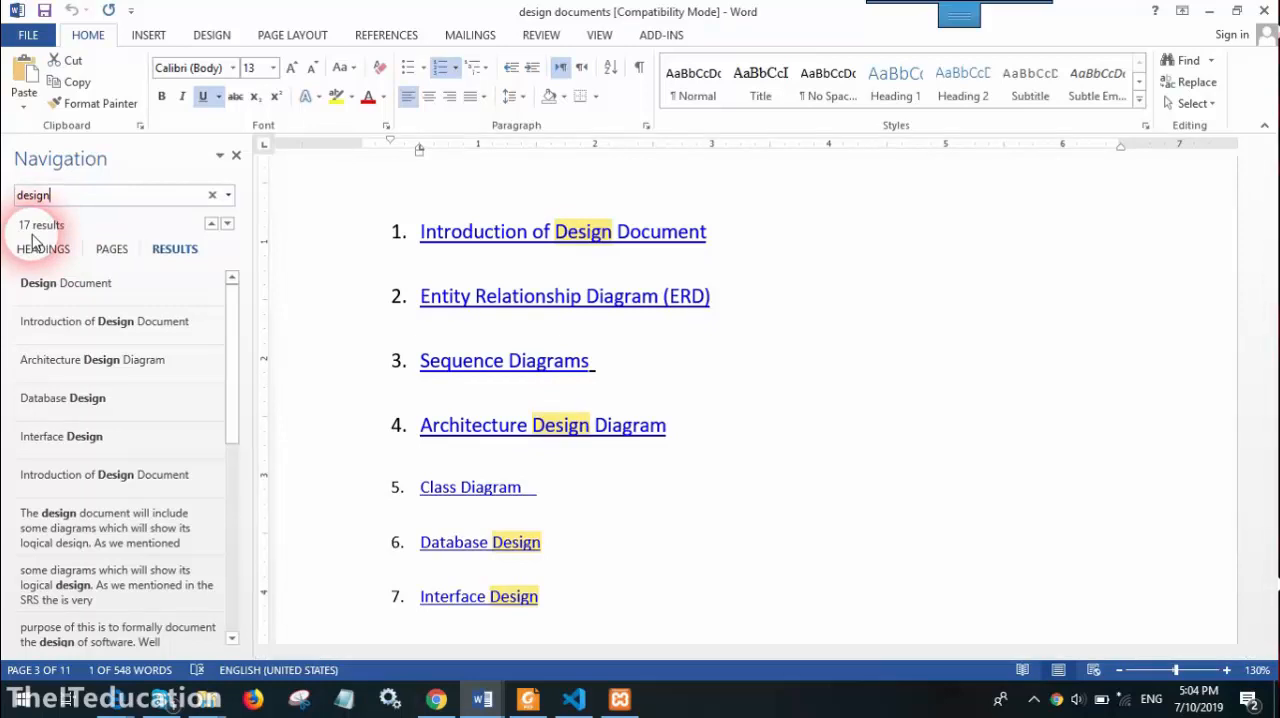
left_click(105, 290)
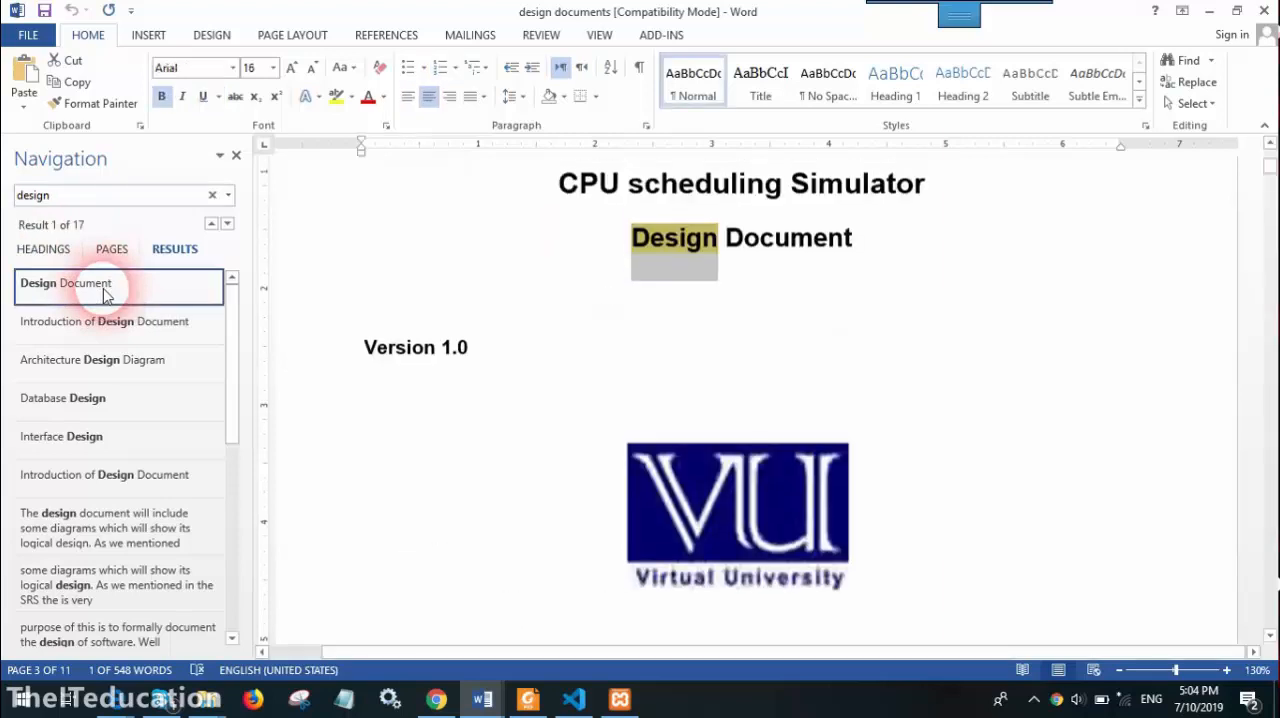
left_click(163, 318)
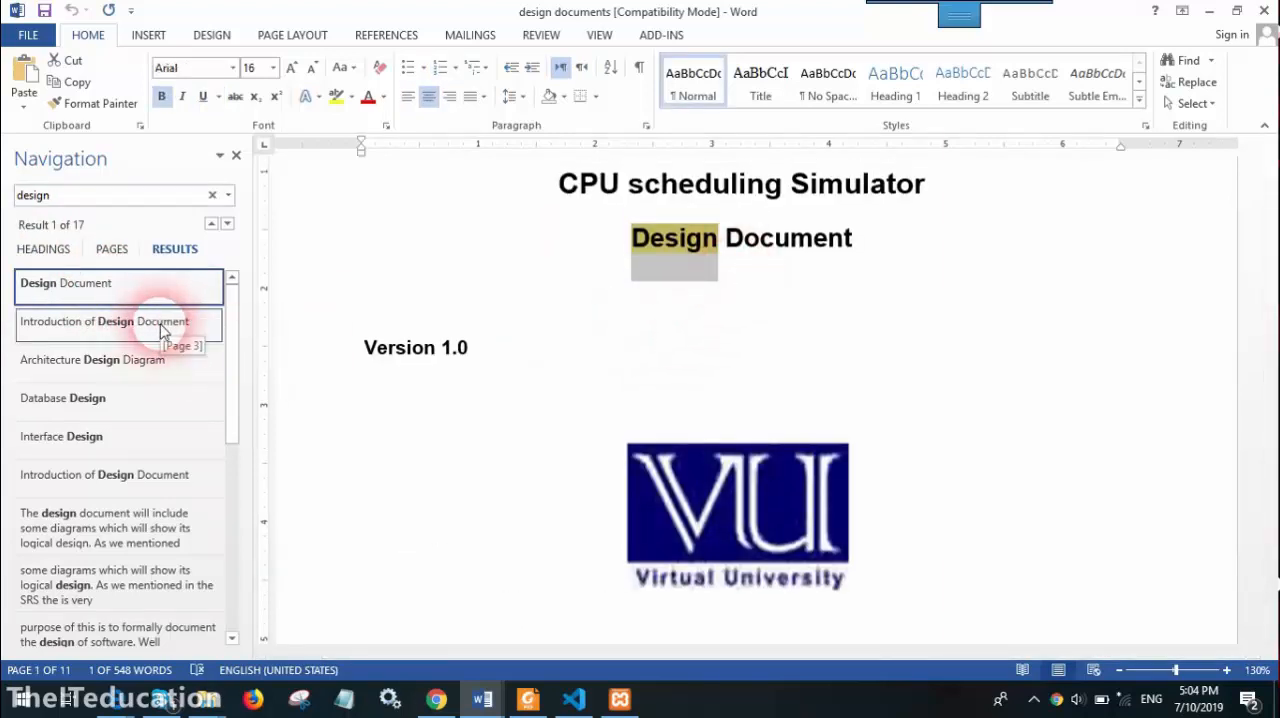
left_click(155, 360)
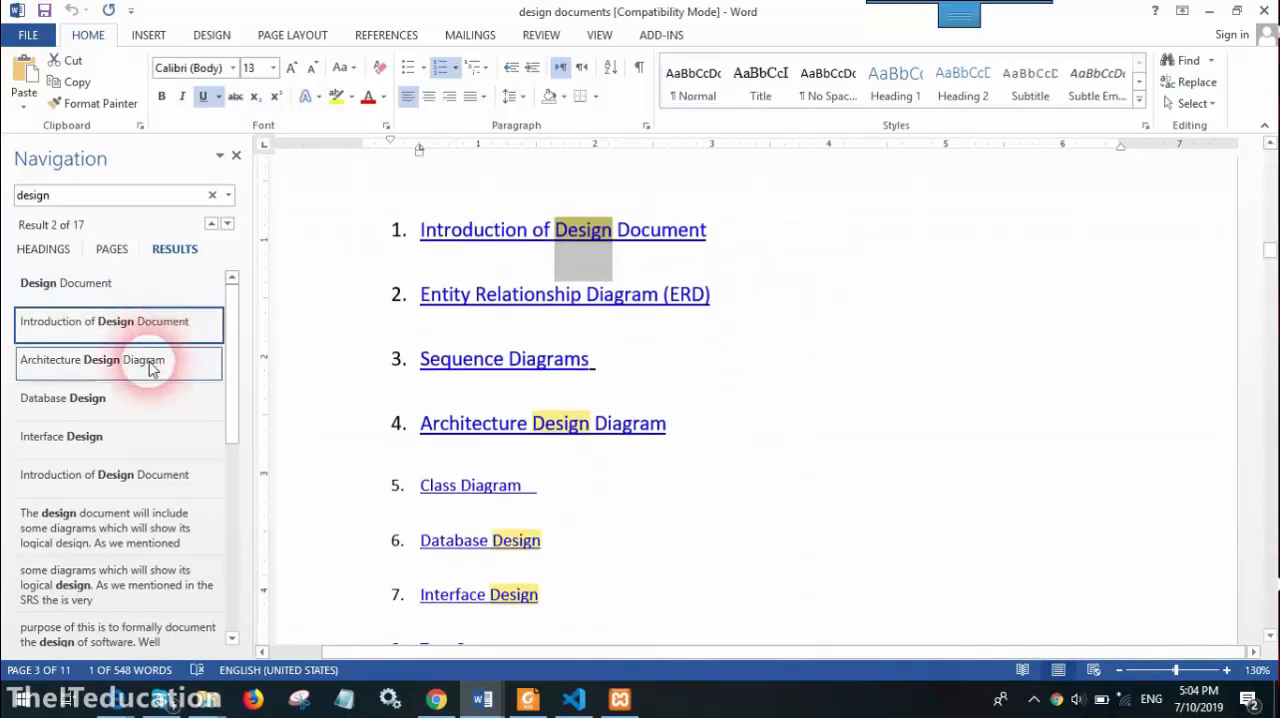
left_click(137, 405)
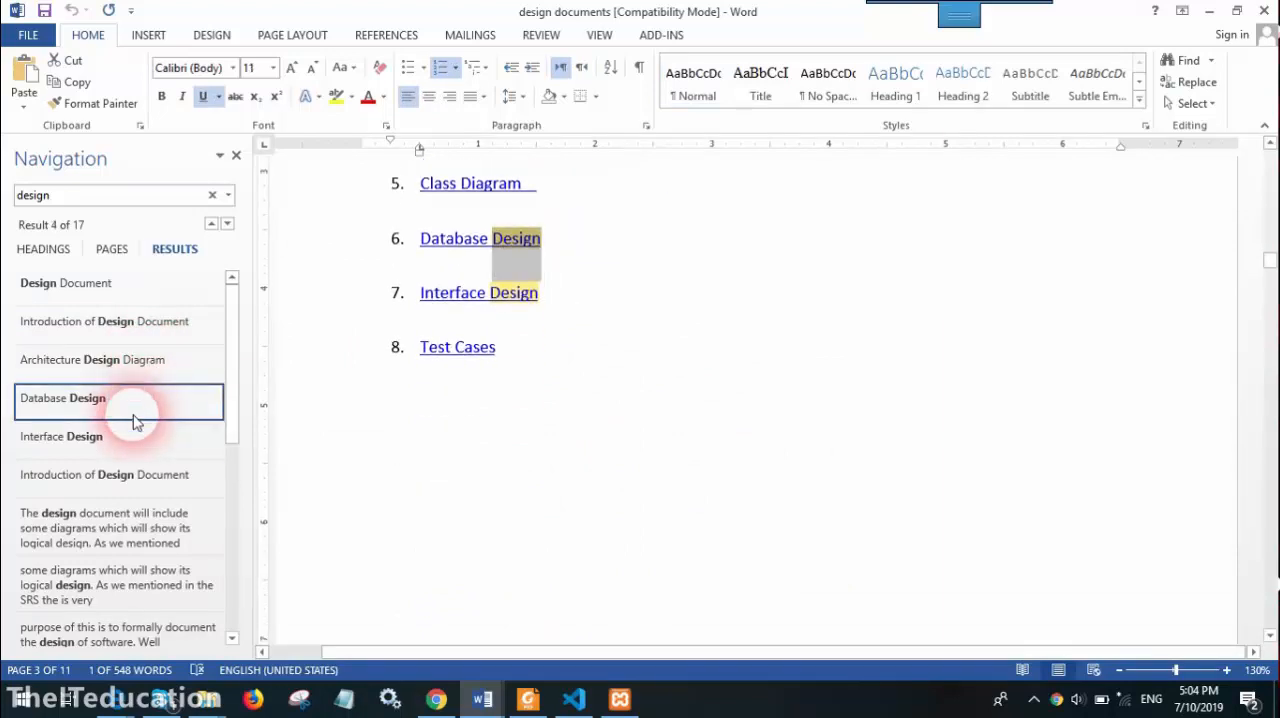
left_click(131, 433)
left_click(128, 472)
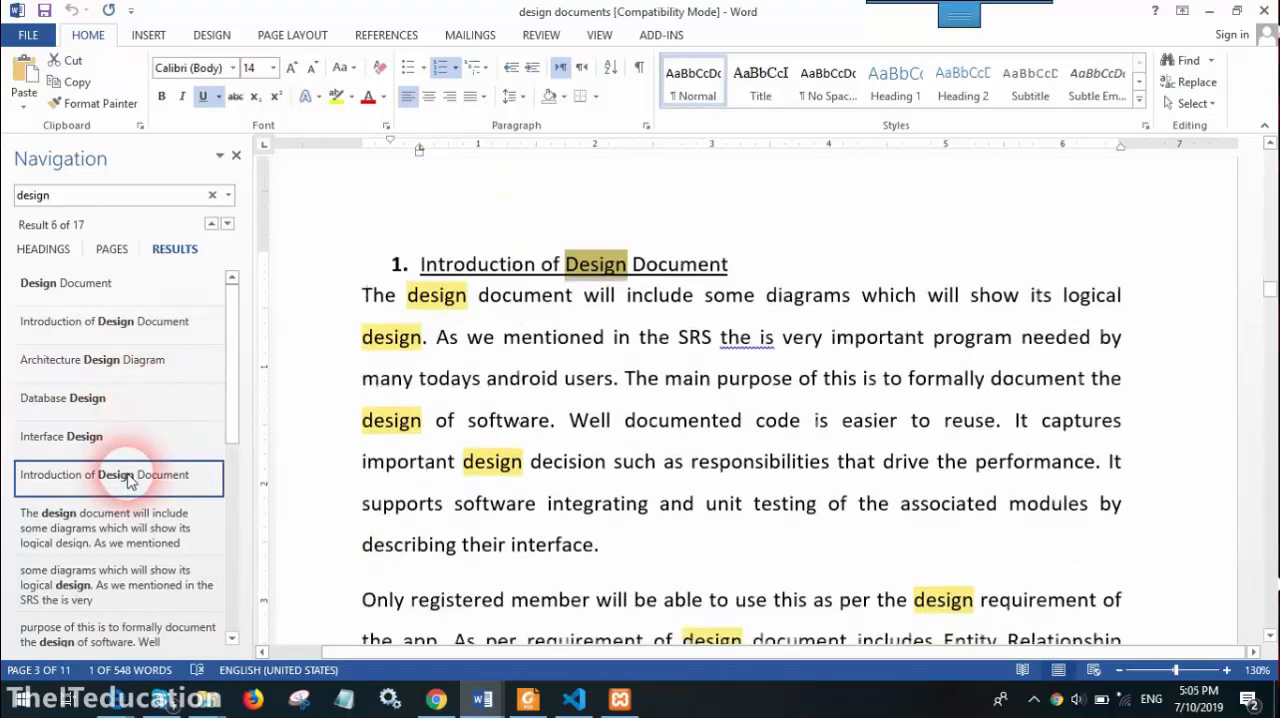
left_click(120, 525)
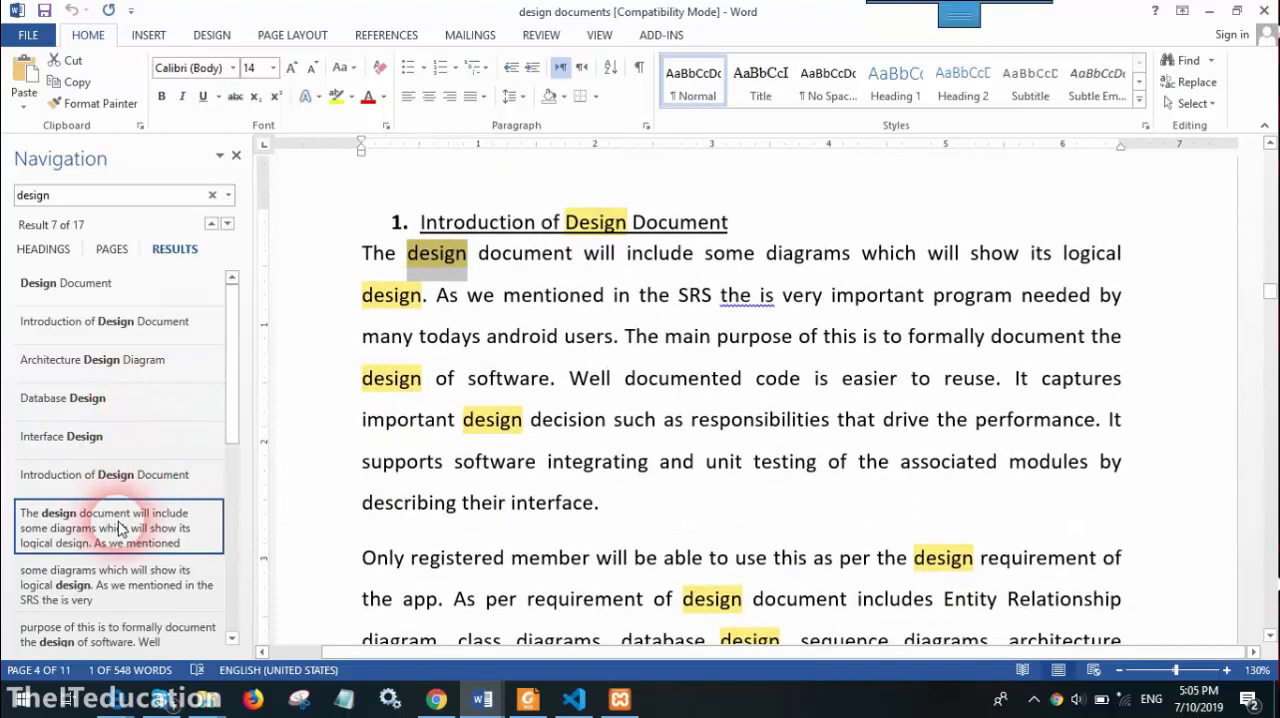
Step forward through the remaining "design" matches until wrapping around to the first one on the title page
left_click(228, 226)
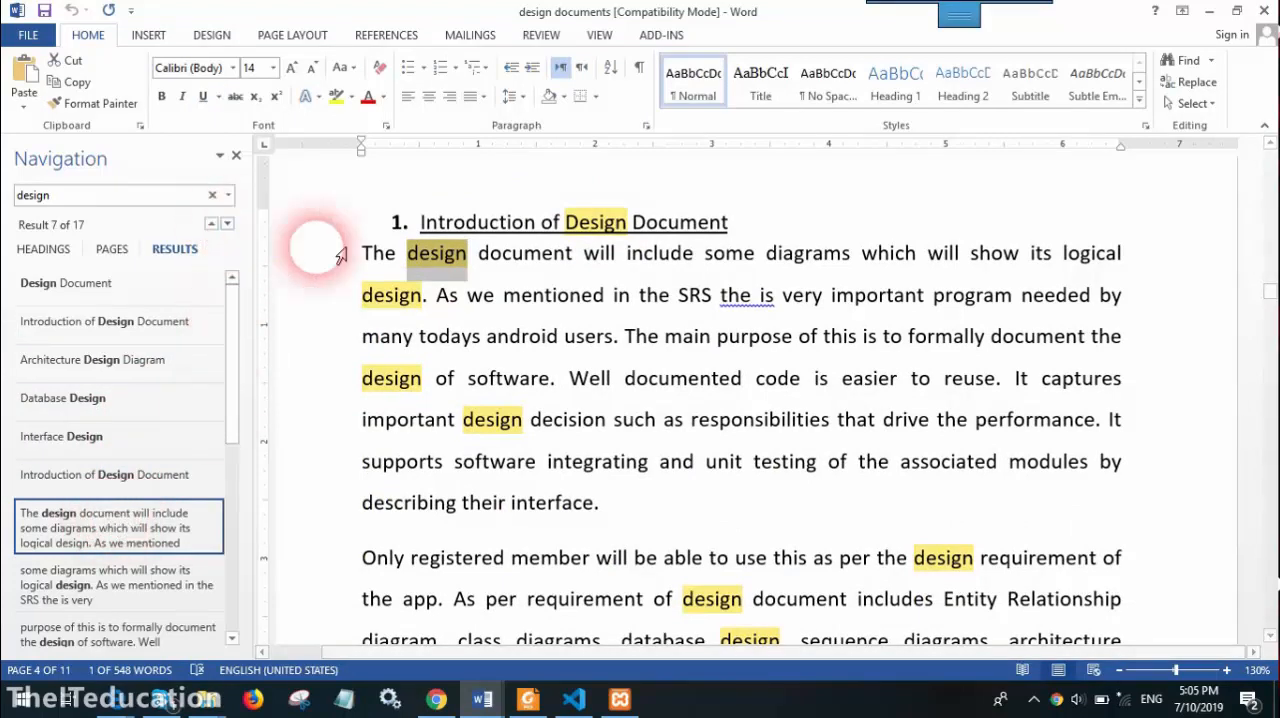
left_click(228, 225)
left_click(228, 225)
left_click(228, 226)
left_click(228, 226)
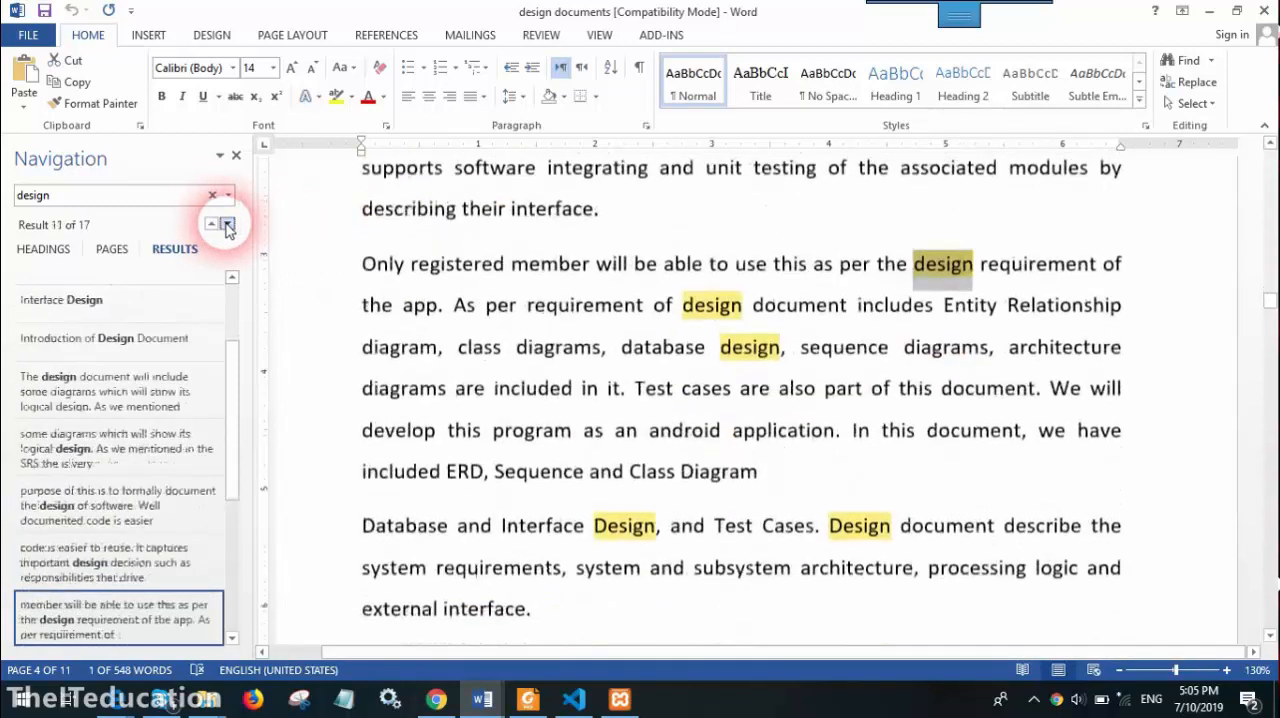
left_click(228, 226)
left_click(228, 226)
left_click(228, 226)
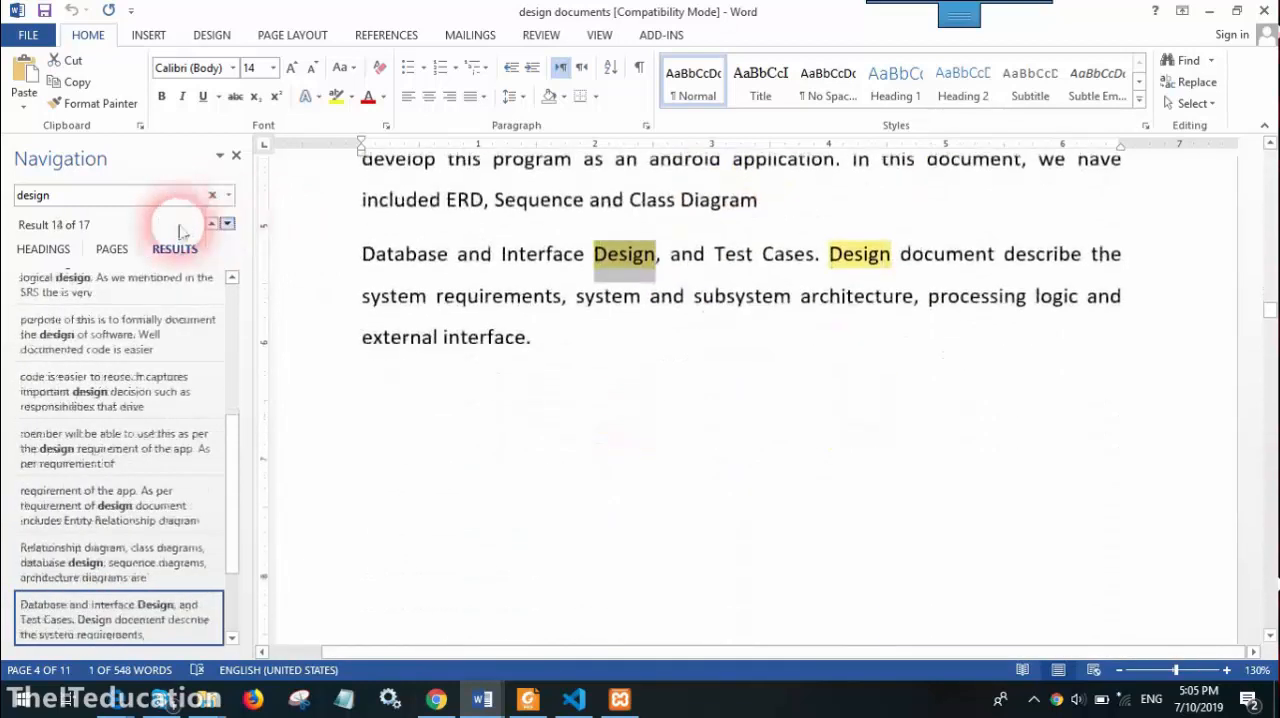
left_click(228, 226)
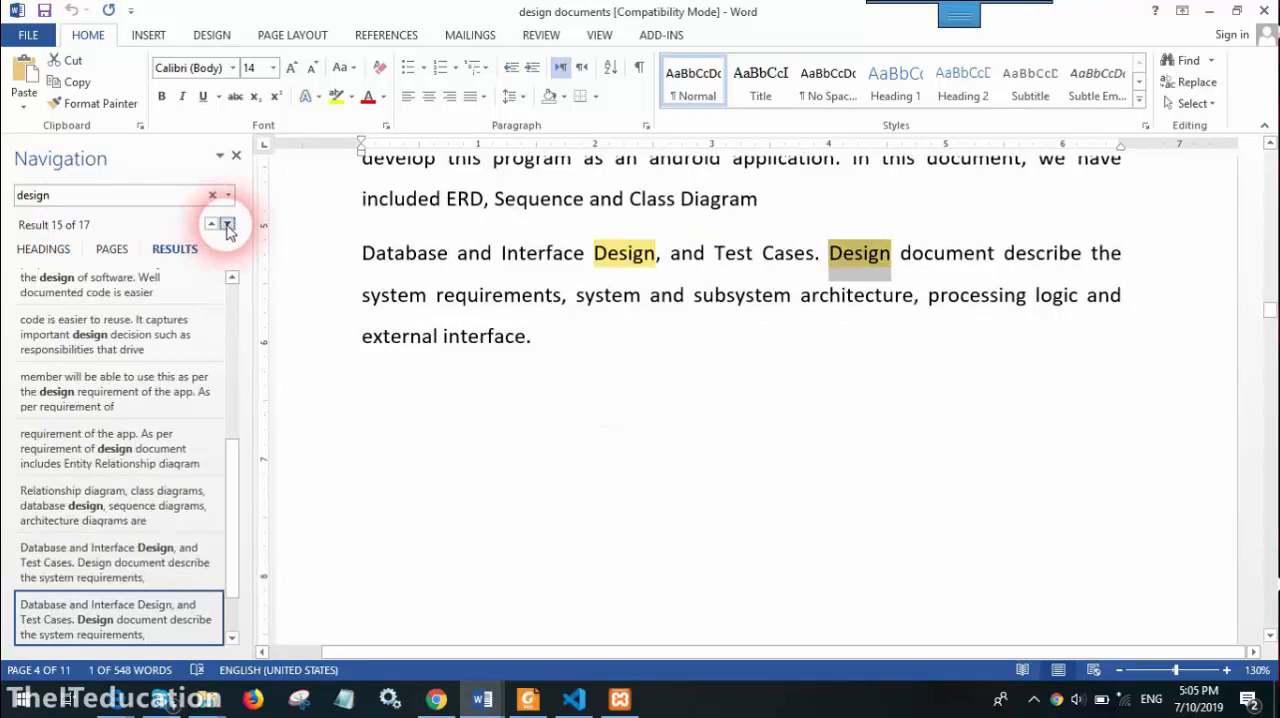
left_click(228, 226)
left_click(228, 226)
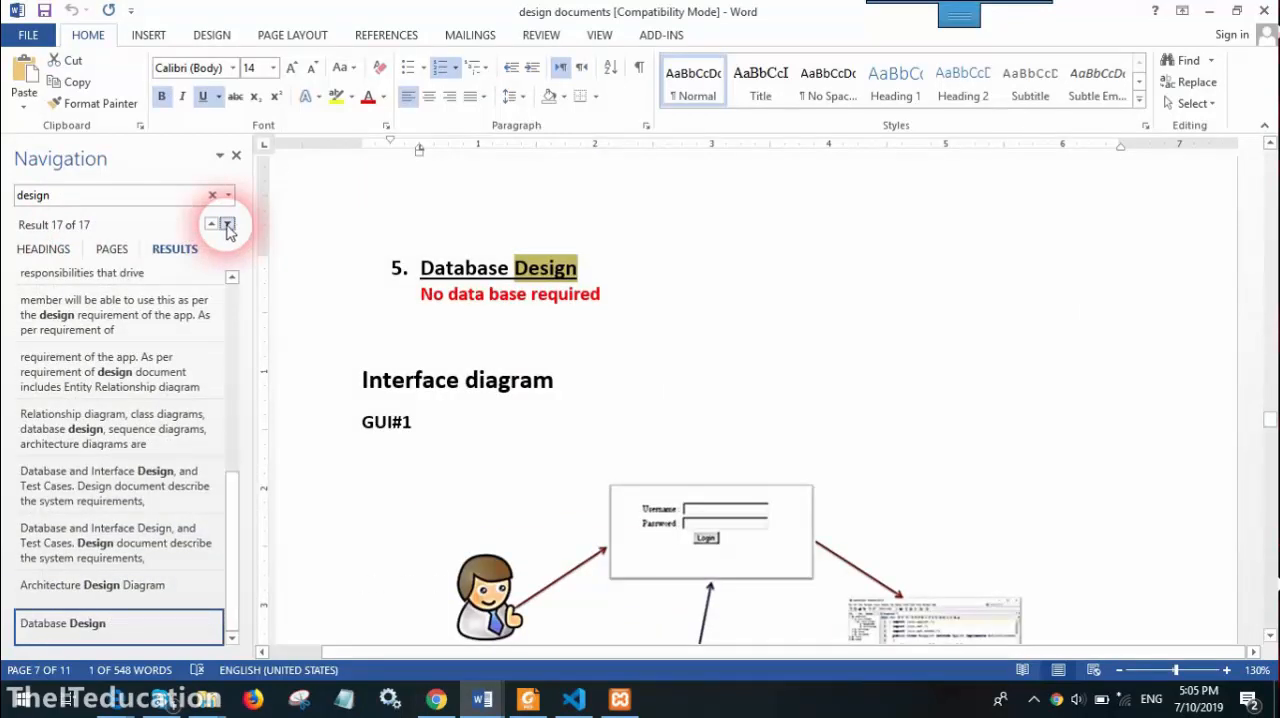
left_click(228, 226)
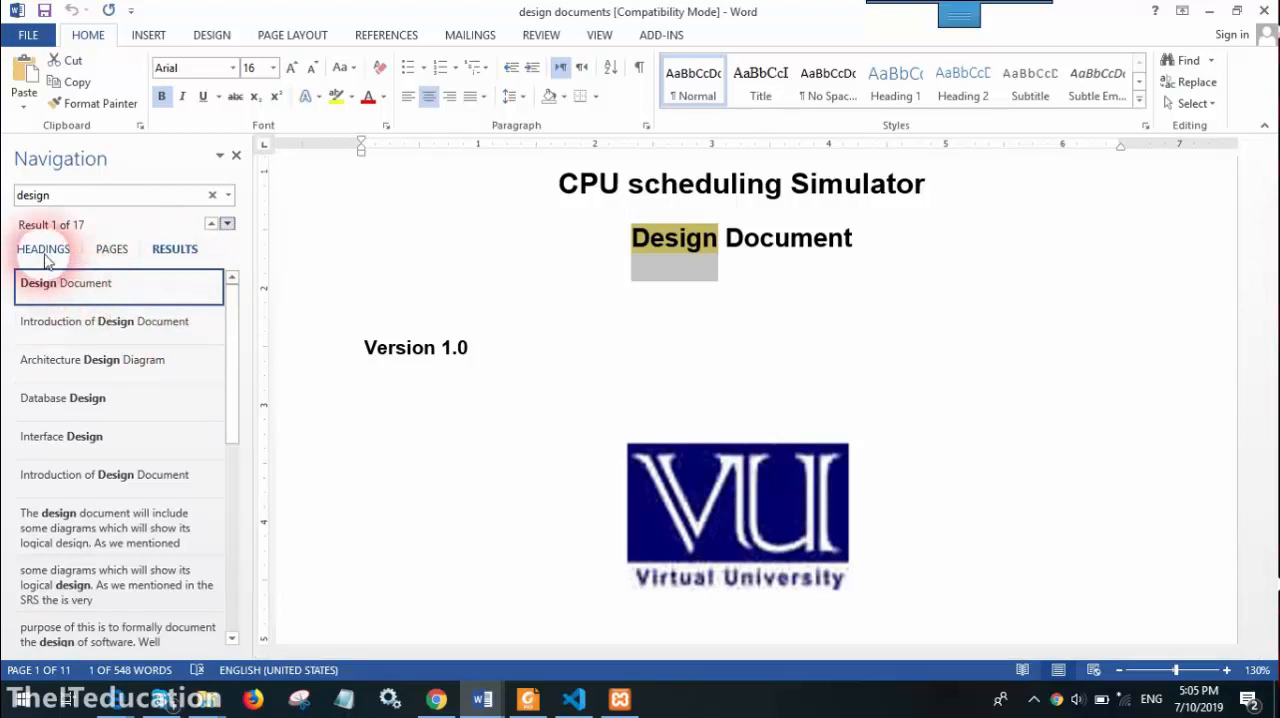
View the document's page thumbnails and headings outline, and return to the list of "design" search results
left_click(112, 251)
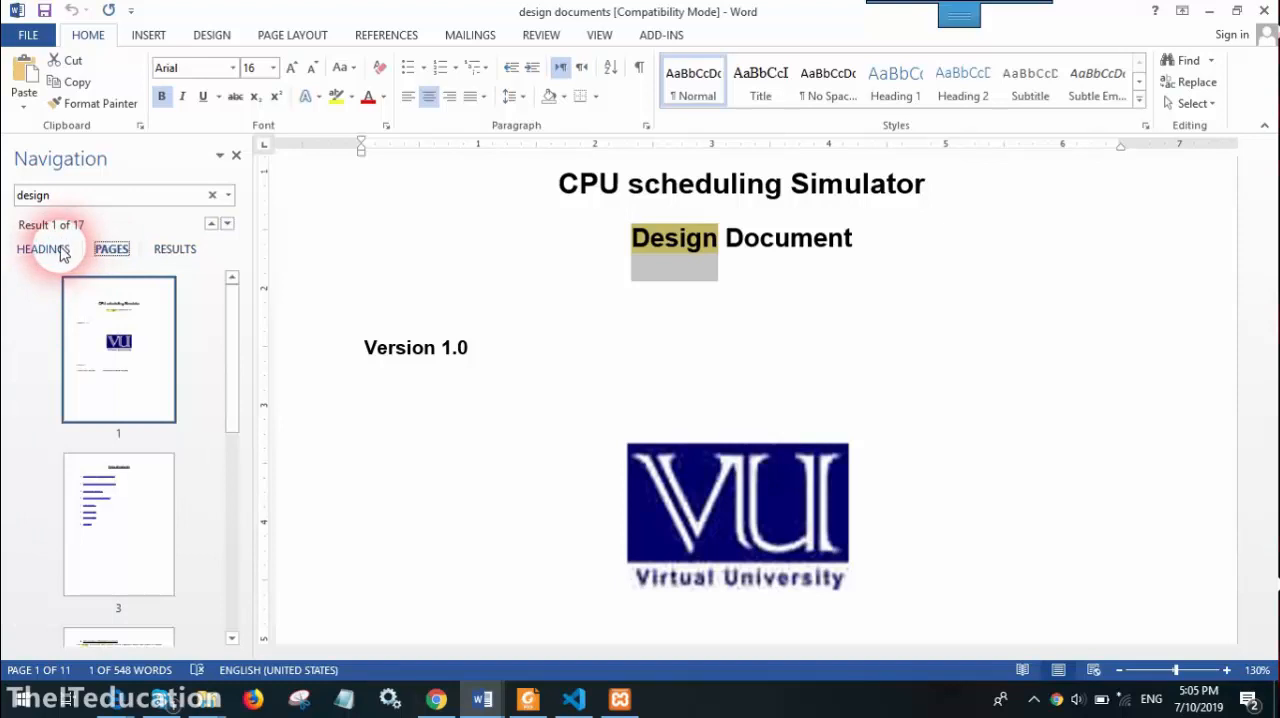
left_click(50, 250)
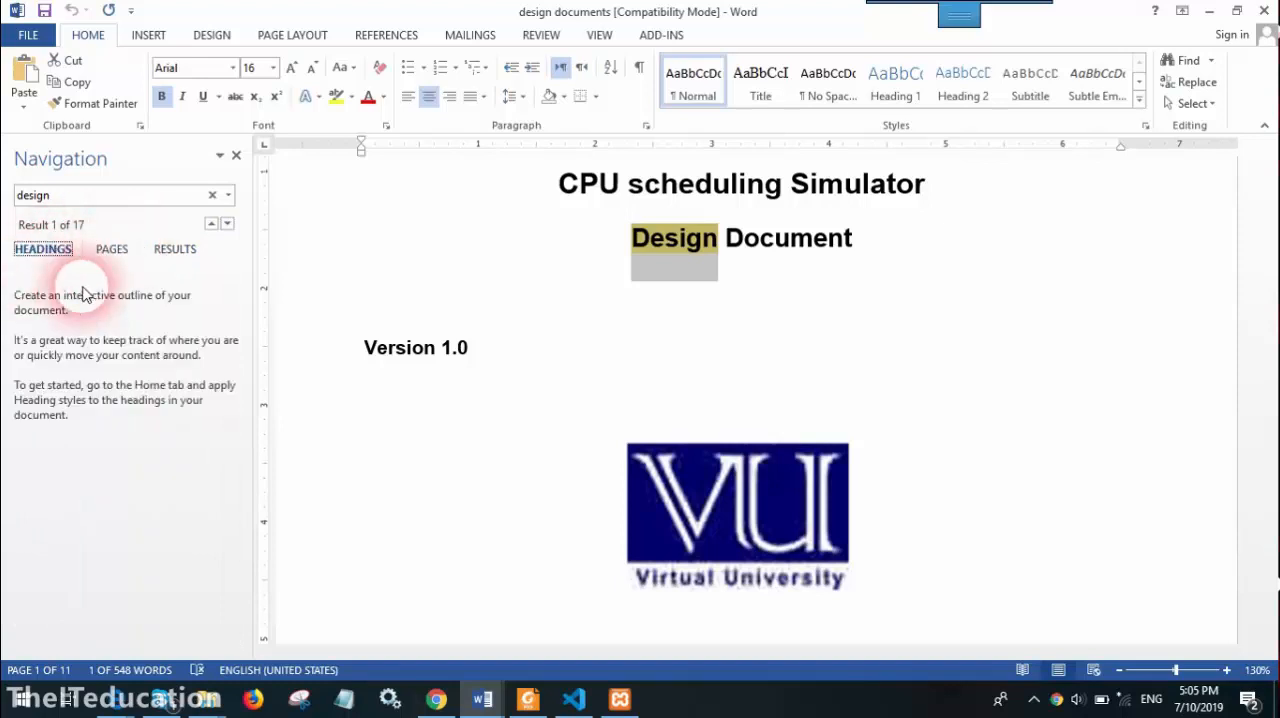
left_click(173, 250)
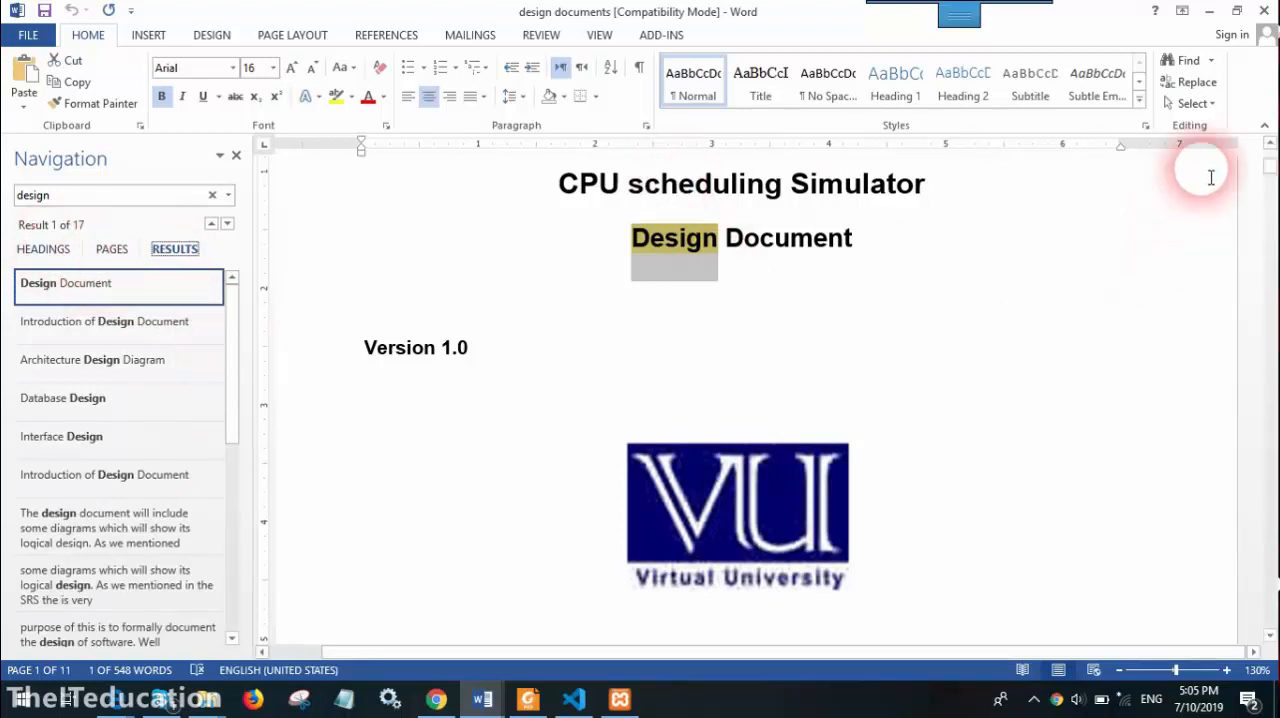
left_click(1197, 82)
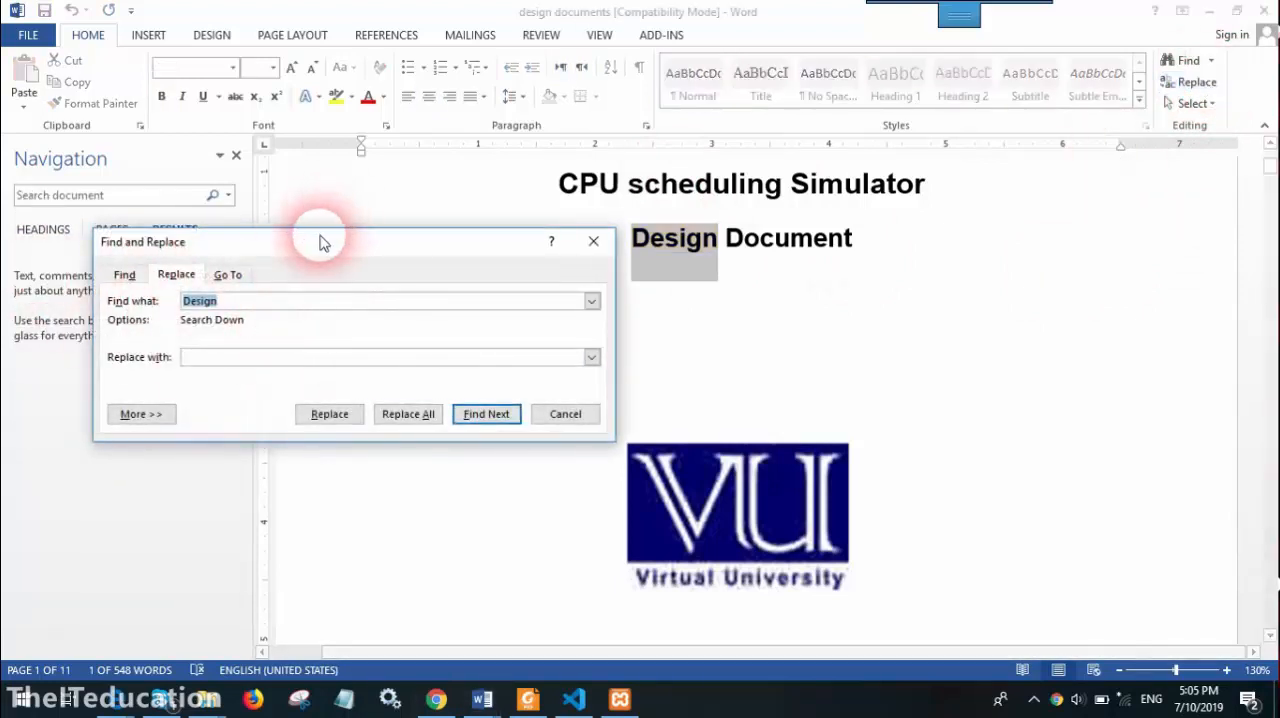
left_click_drag(320, 240, 761, 169)
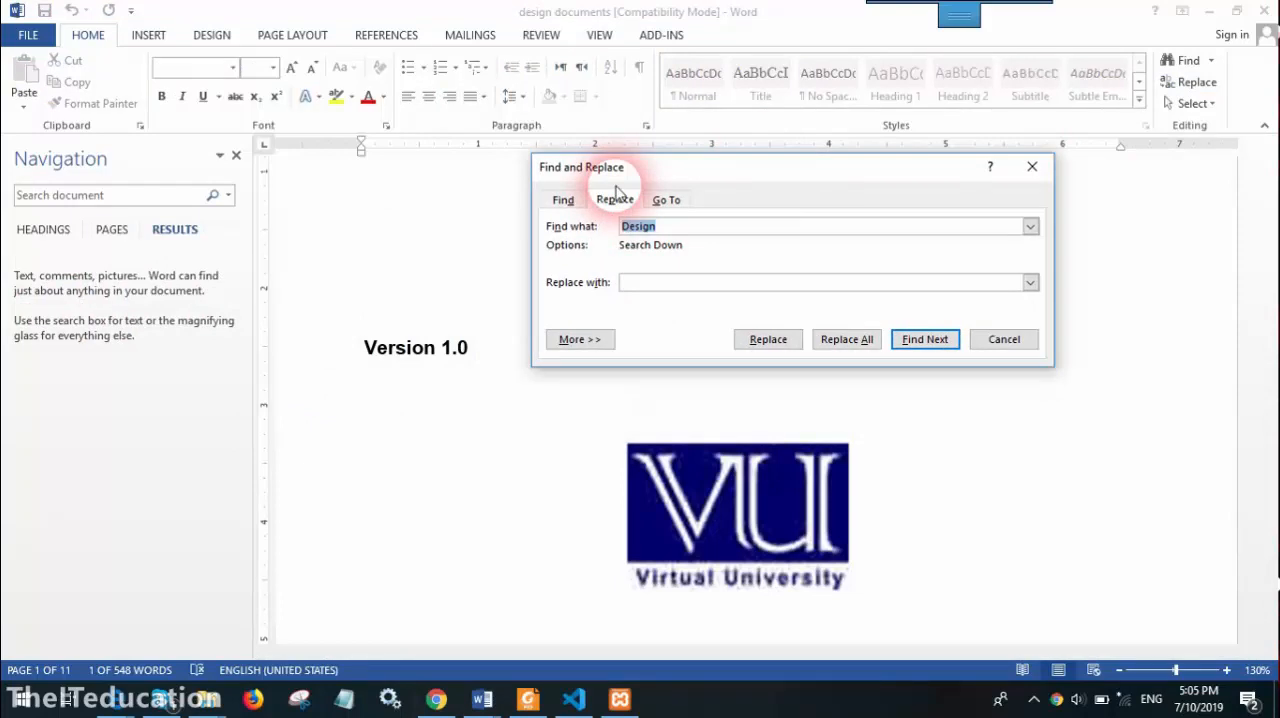
left_click(679, 290)
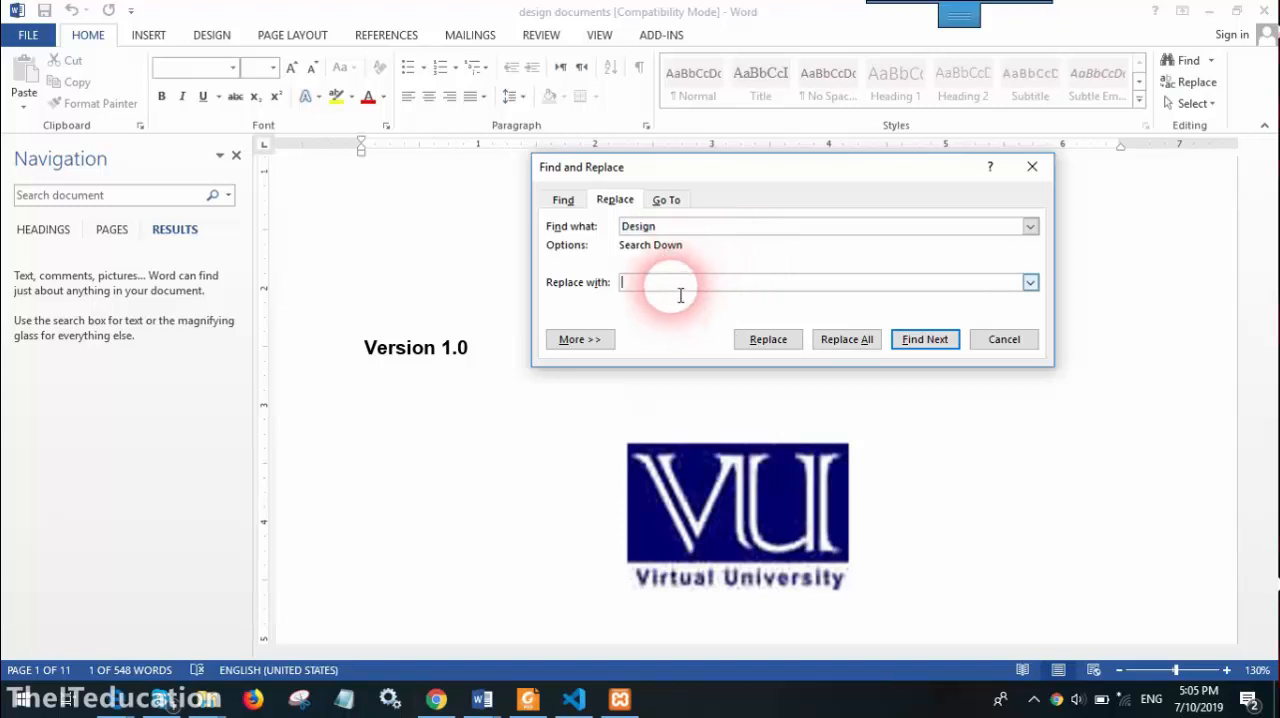
key("Escape")
left_click(820, 300)
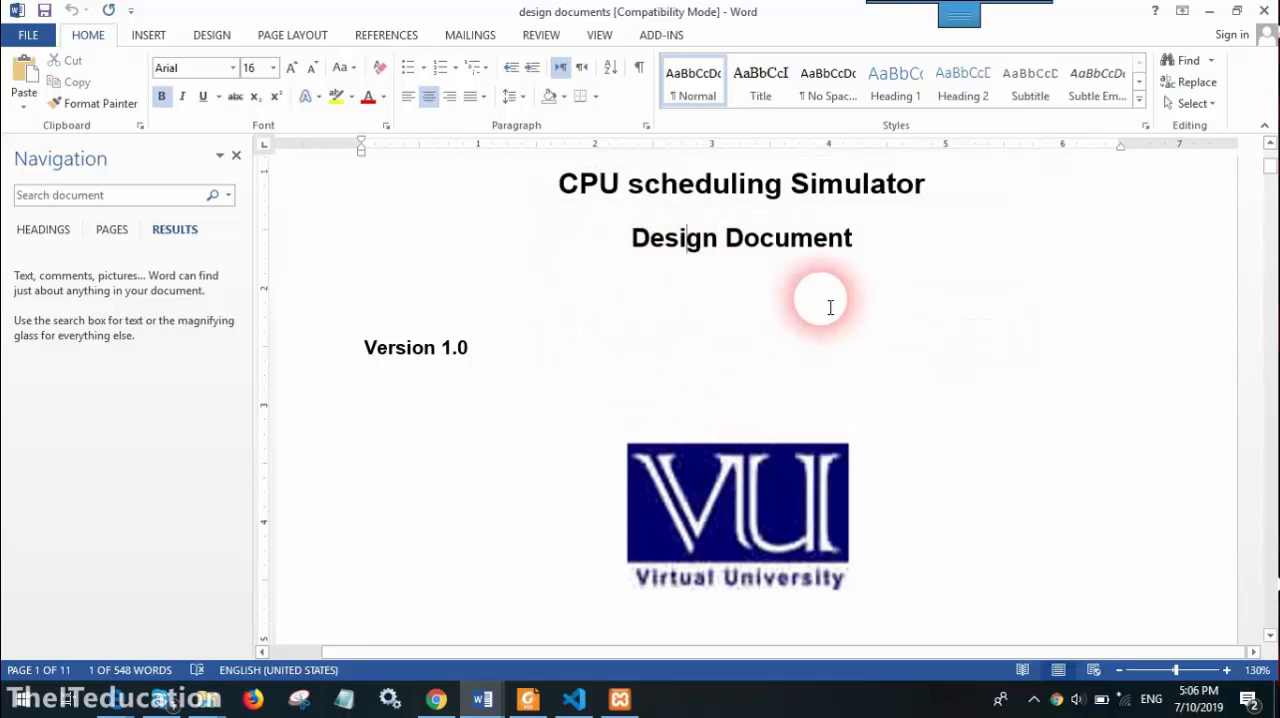
Look up synonyms for the word "Design" in the title page's "Design Document" line without applying one
left_click(679, 240)
right_click(681, 245)
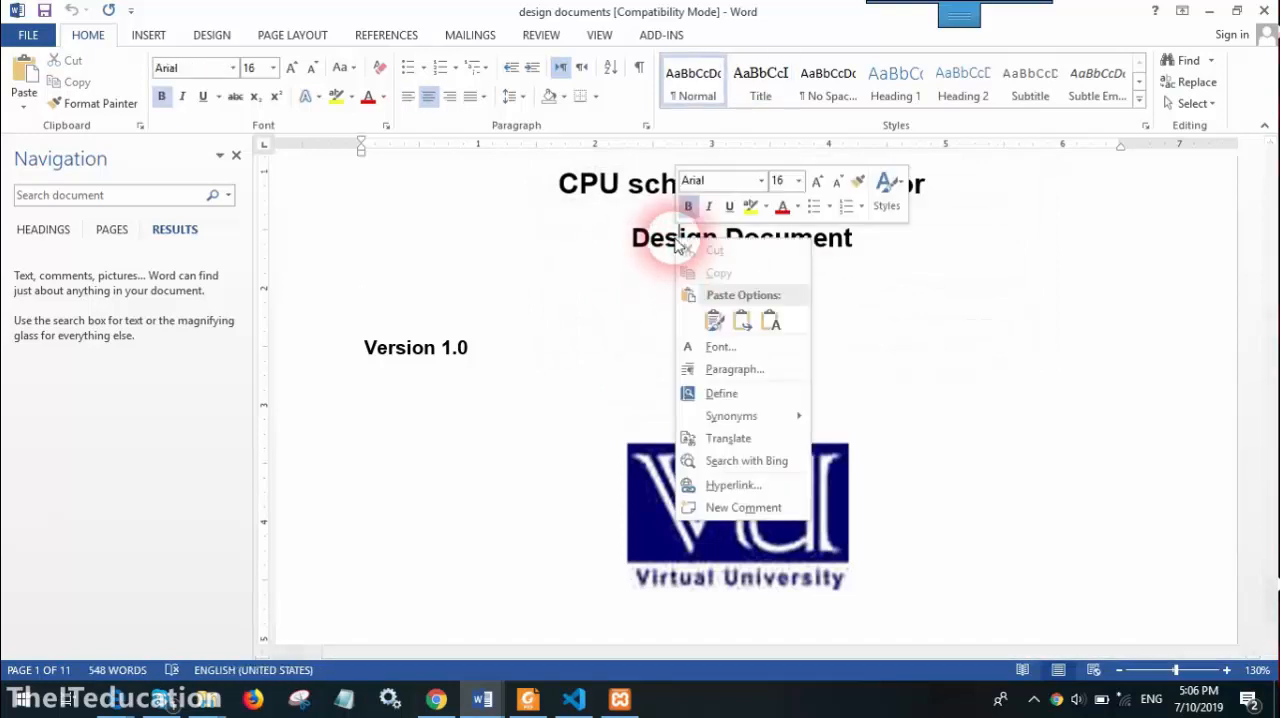
mouse_move(766, 423)
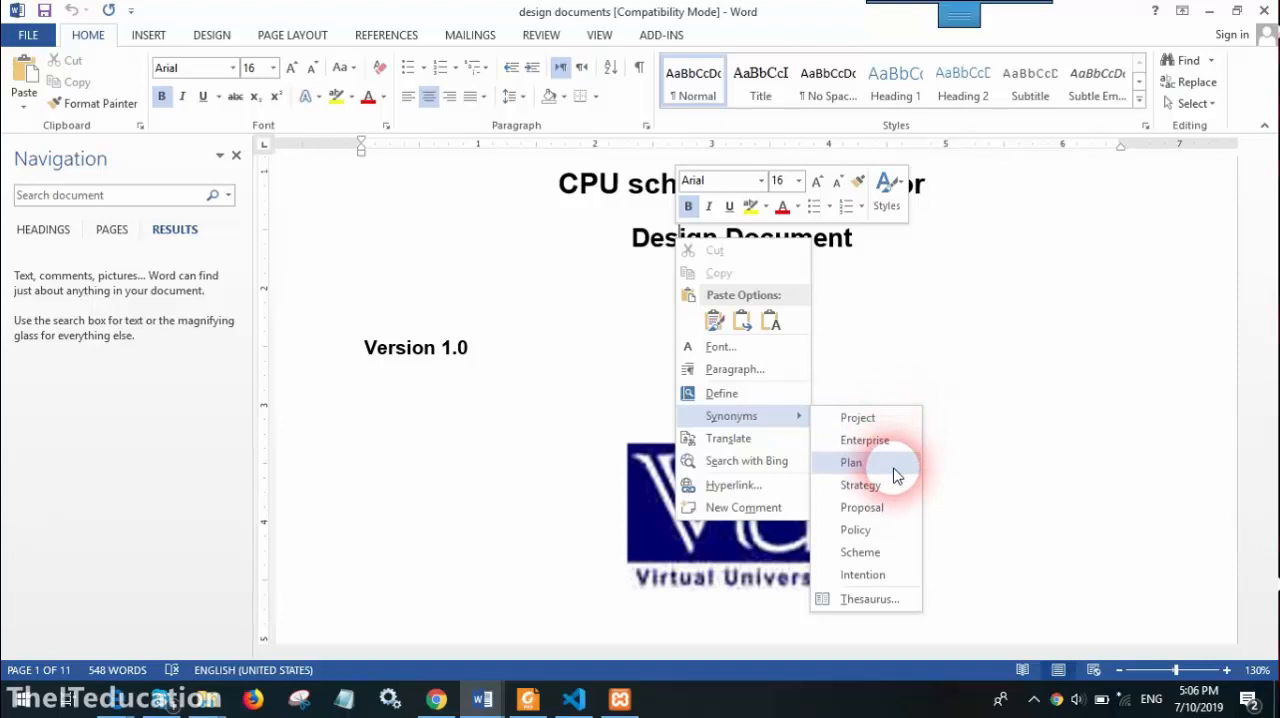
left_click(967, 371)
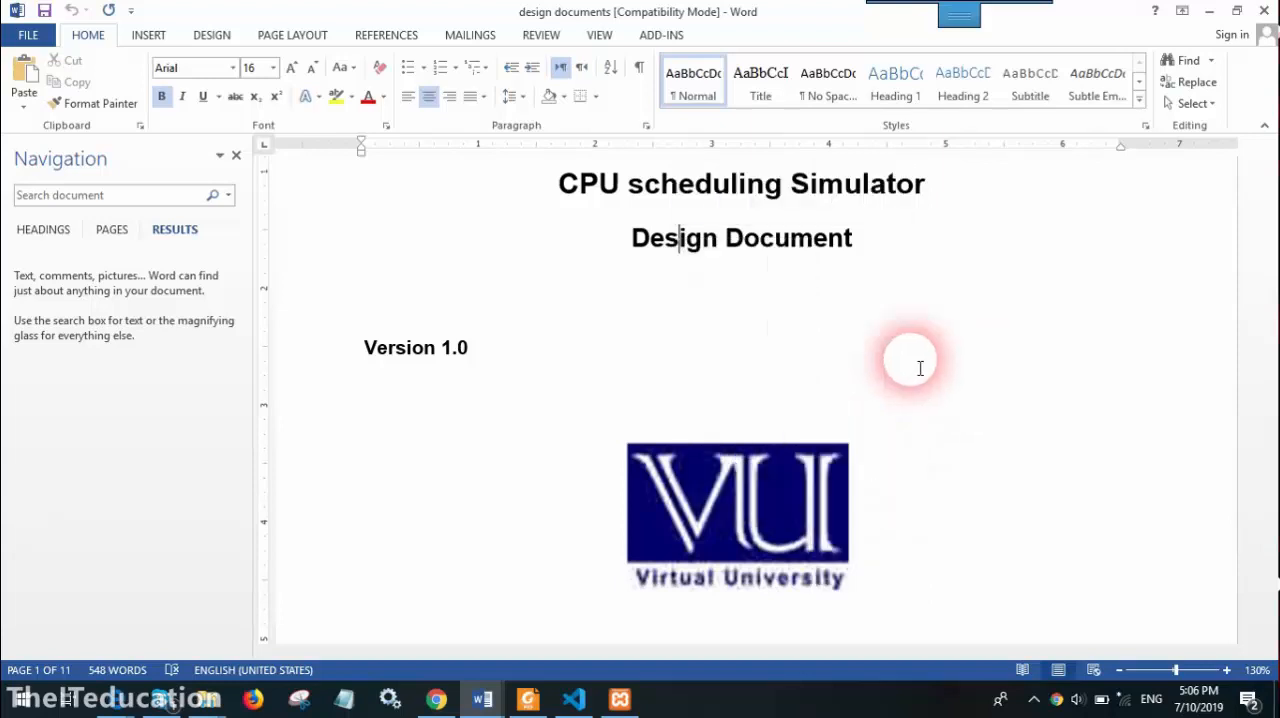
Set up a replacement of "Design" with "plan", keeping the Find and Replace dialog clear of the title page text
left_click(1205, 86)
left_click(663, 137)
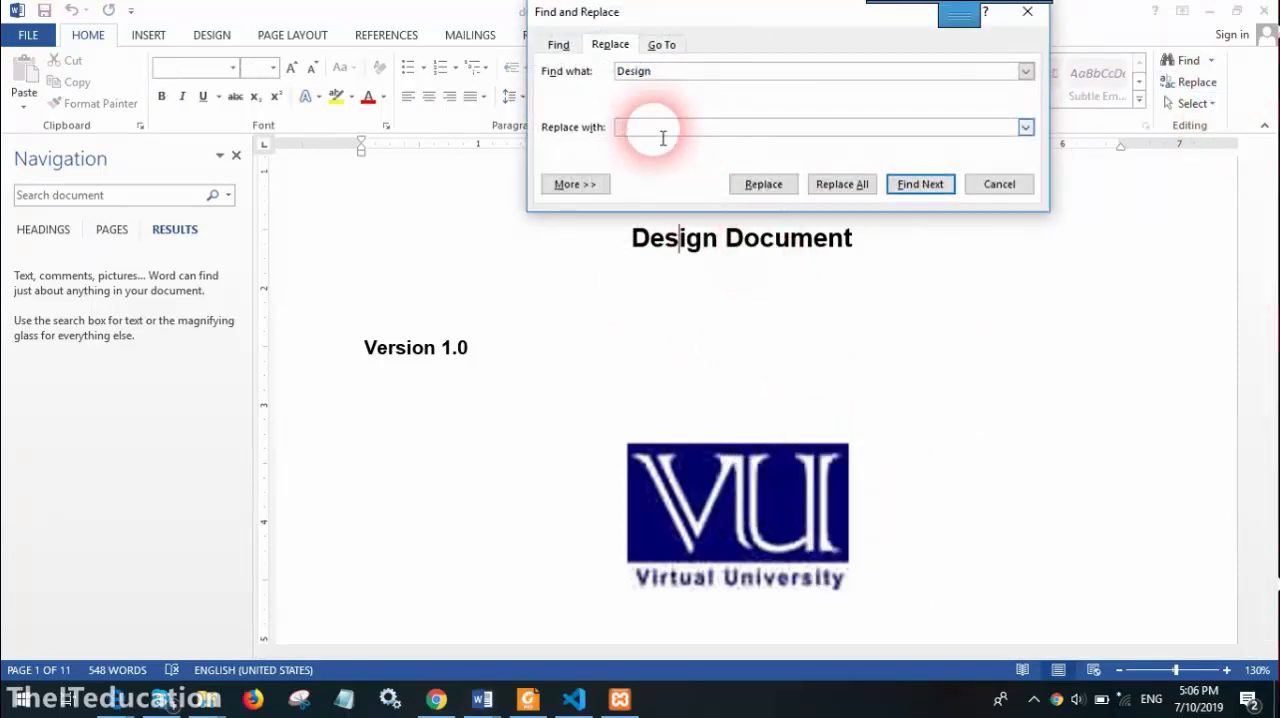
type("pla")
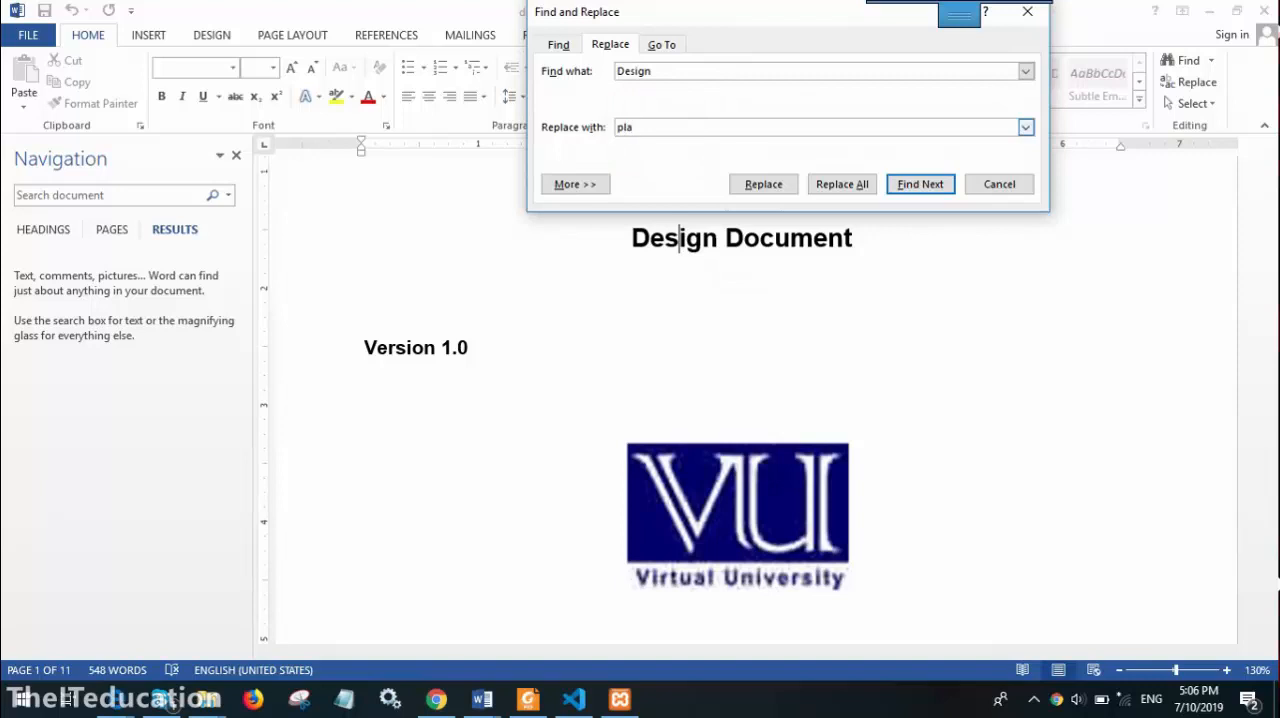
type("n")
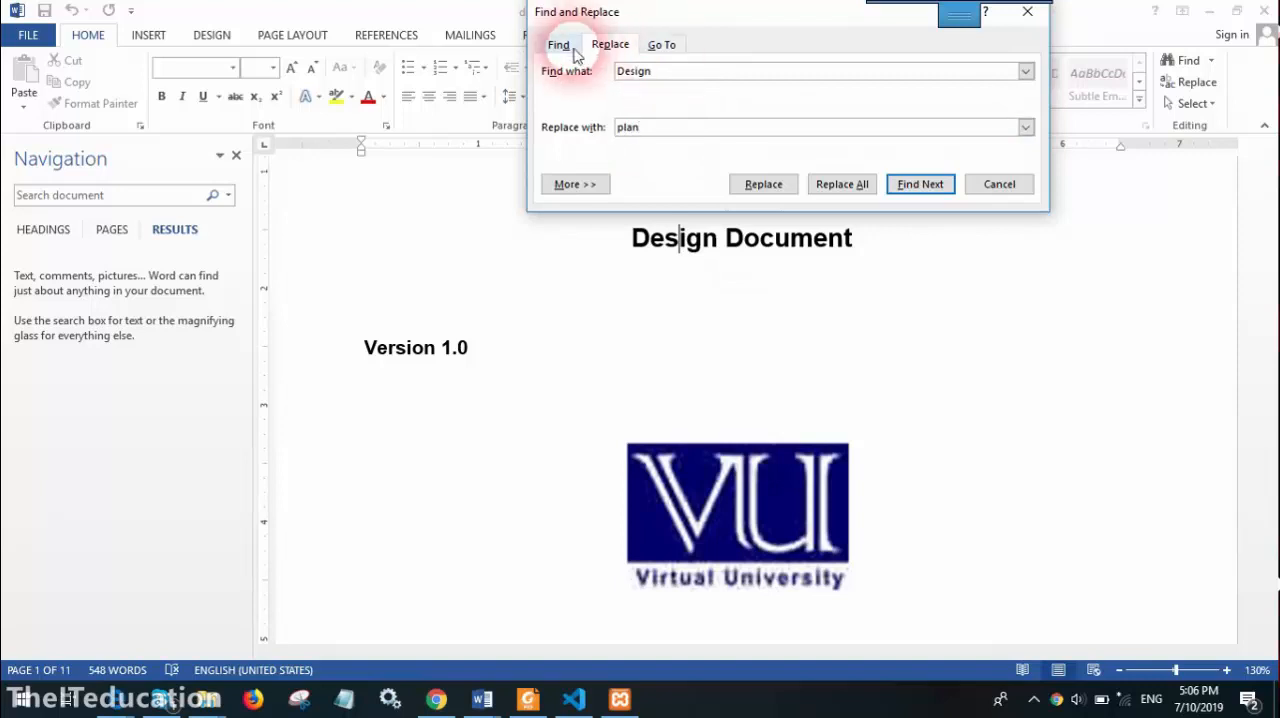
left_click_drag(737, 17, 668, 97)
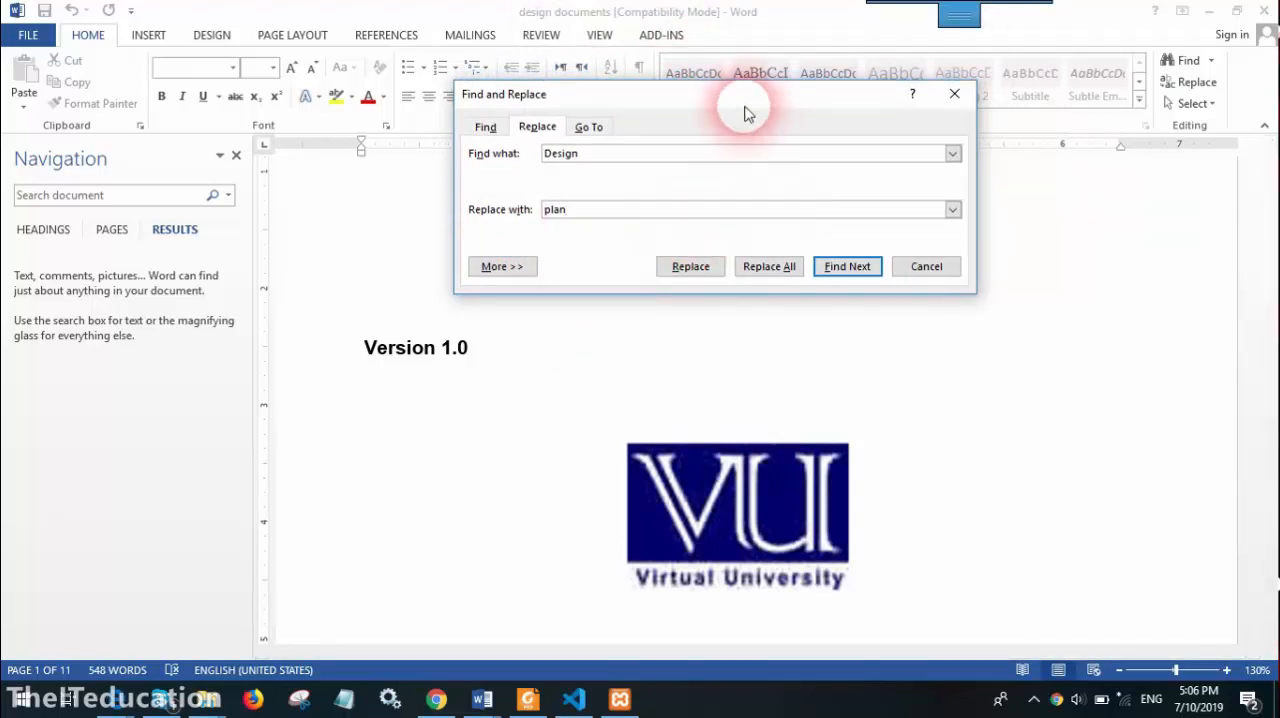
left_click_drag(746, 110, 404, 99)
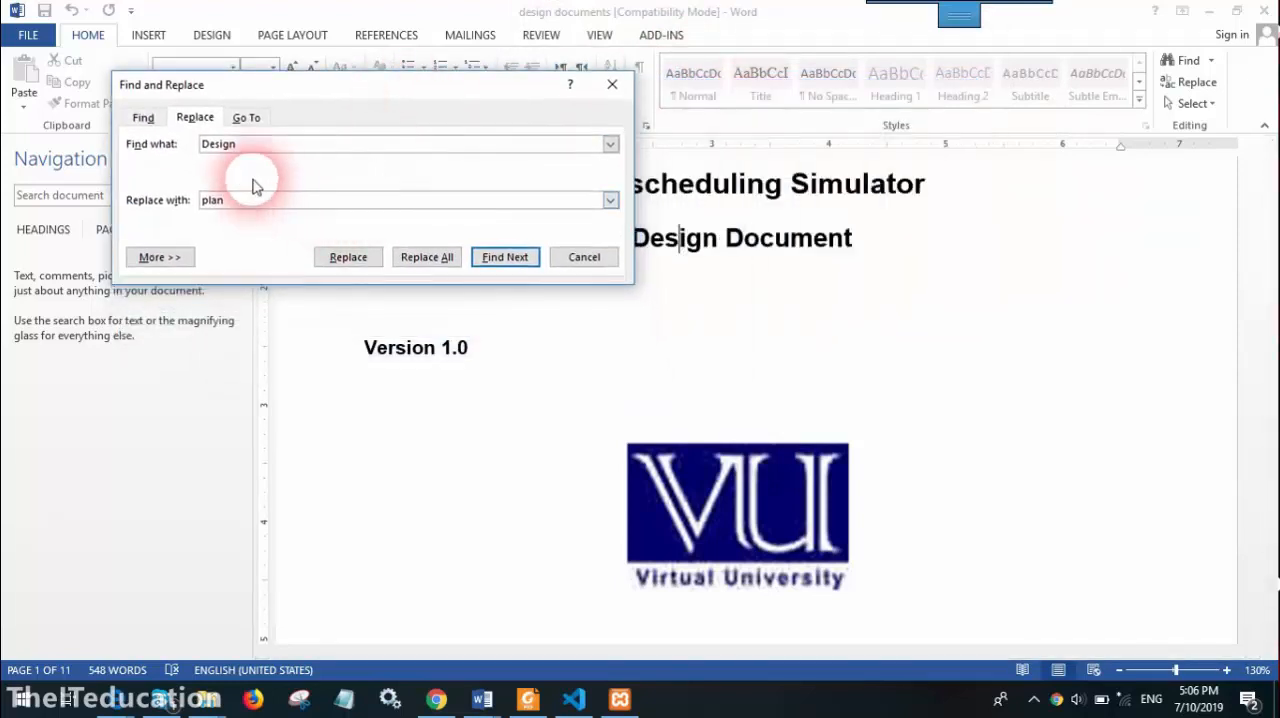
Skip "Introduction of Design Document" in the table of contents and replace "Design" in the "Architecture Design Diagram" entry
left_click(349, 257)
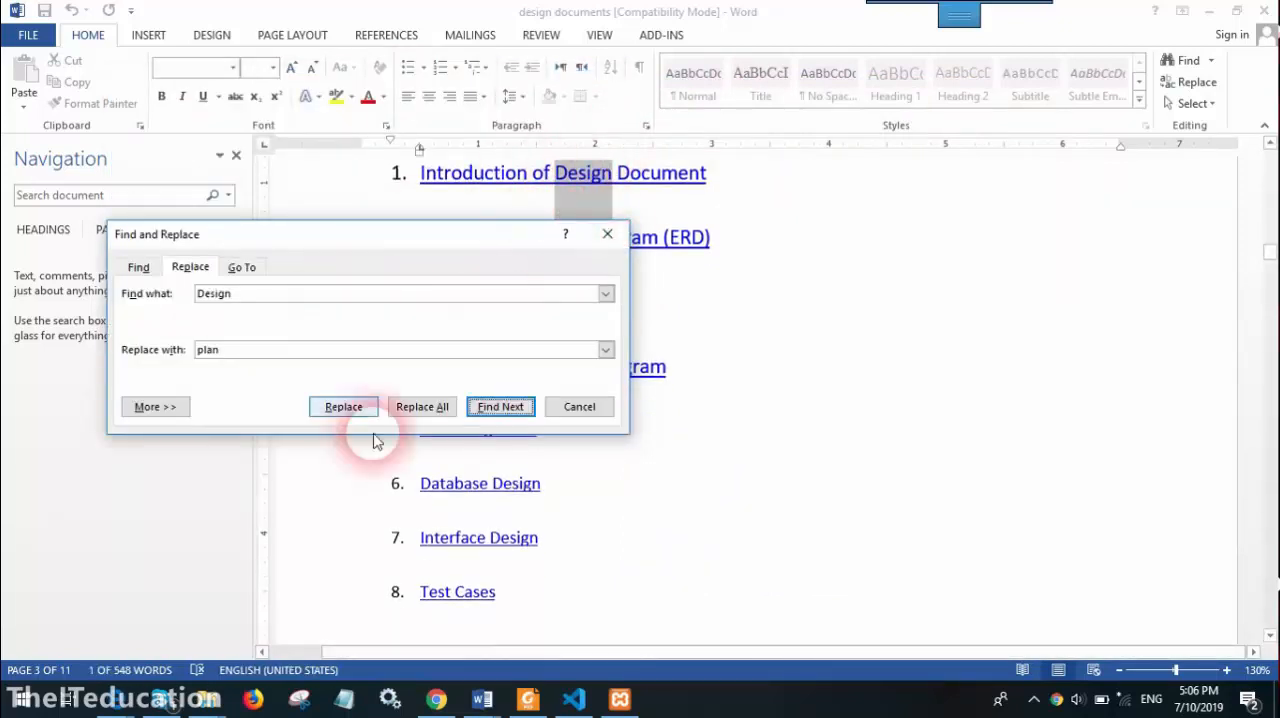
left_click_drag(378, 240, 689, 257)
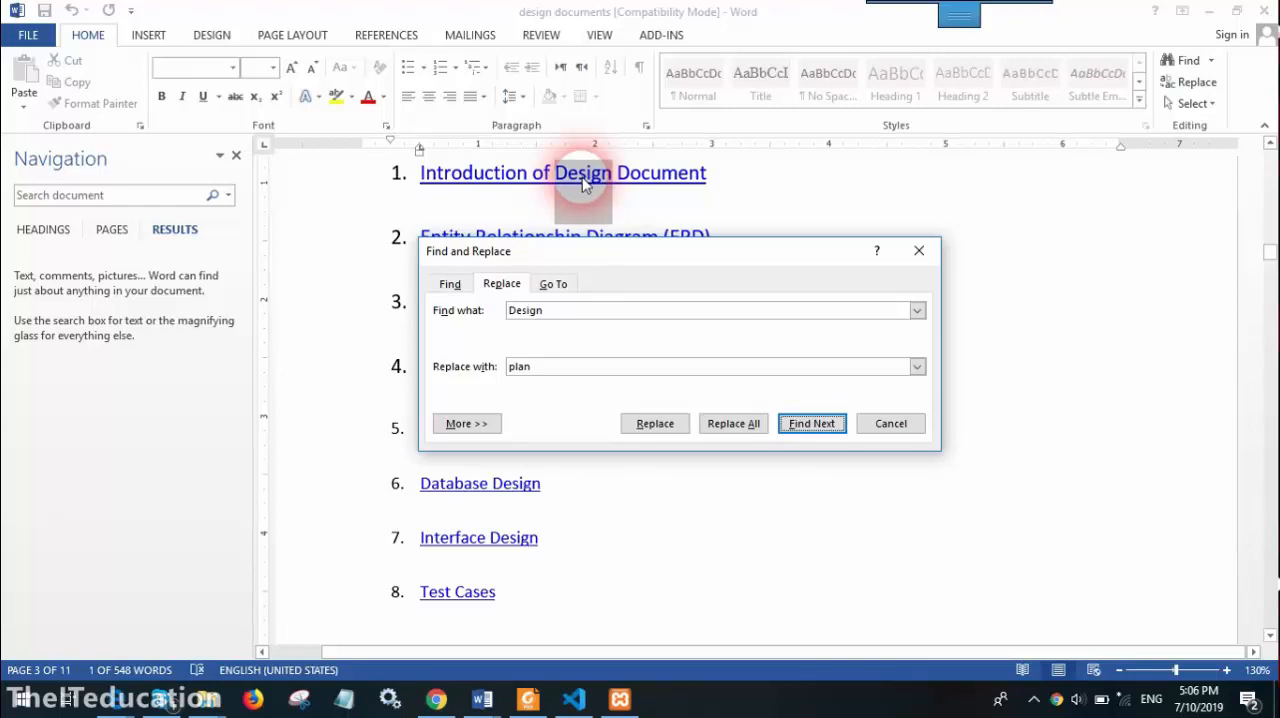
left_click(810, 423)
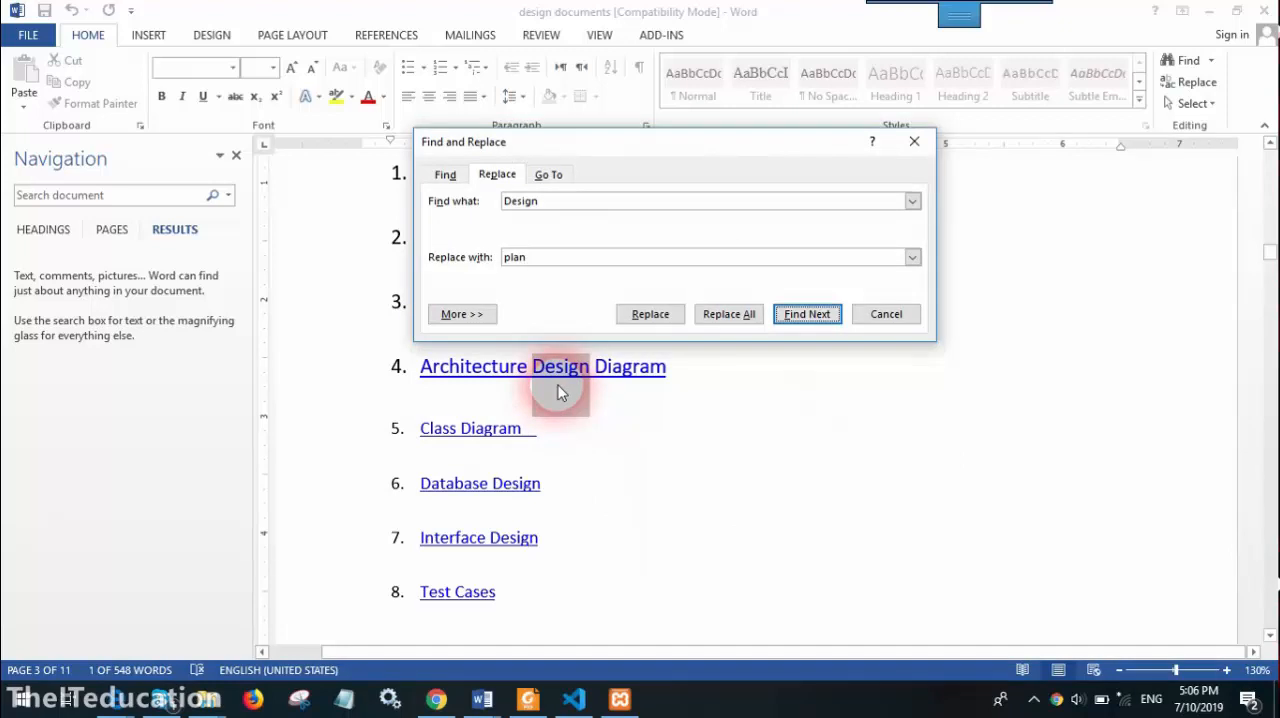
left_click(652, 316)
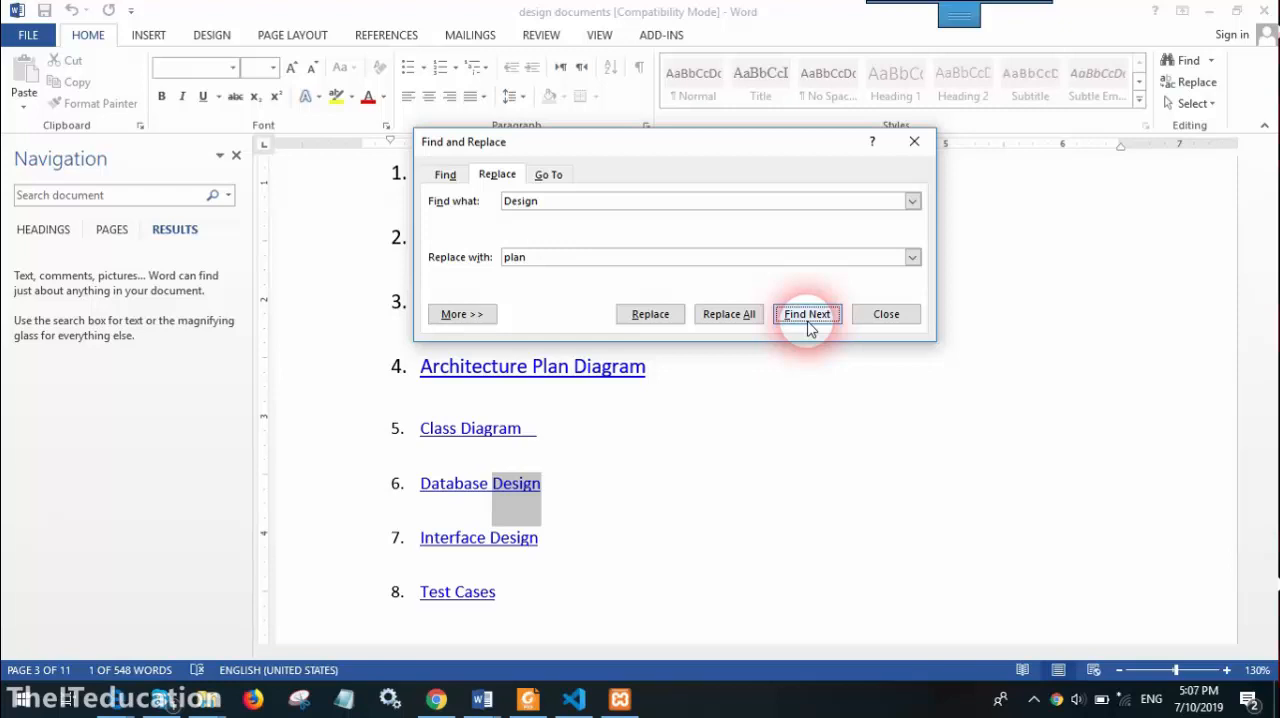
Replace all remaining occurrences of "Design" with "plan" throughout the document and close Find and Replace
left_click(728, 316)
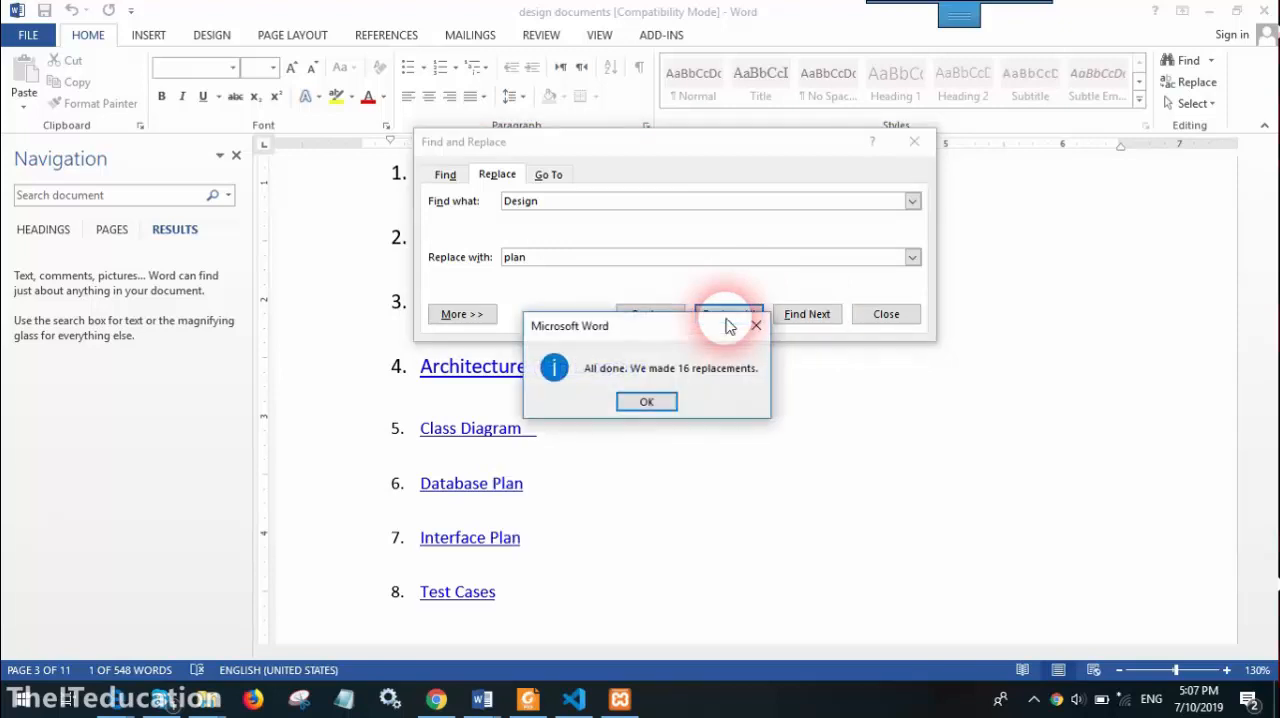
left_click(640, 400)
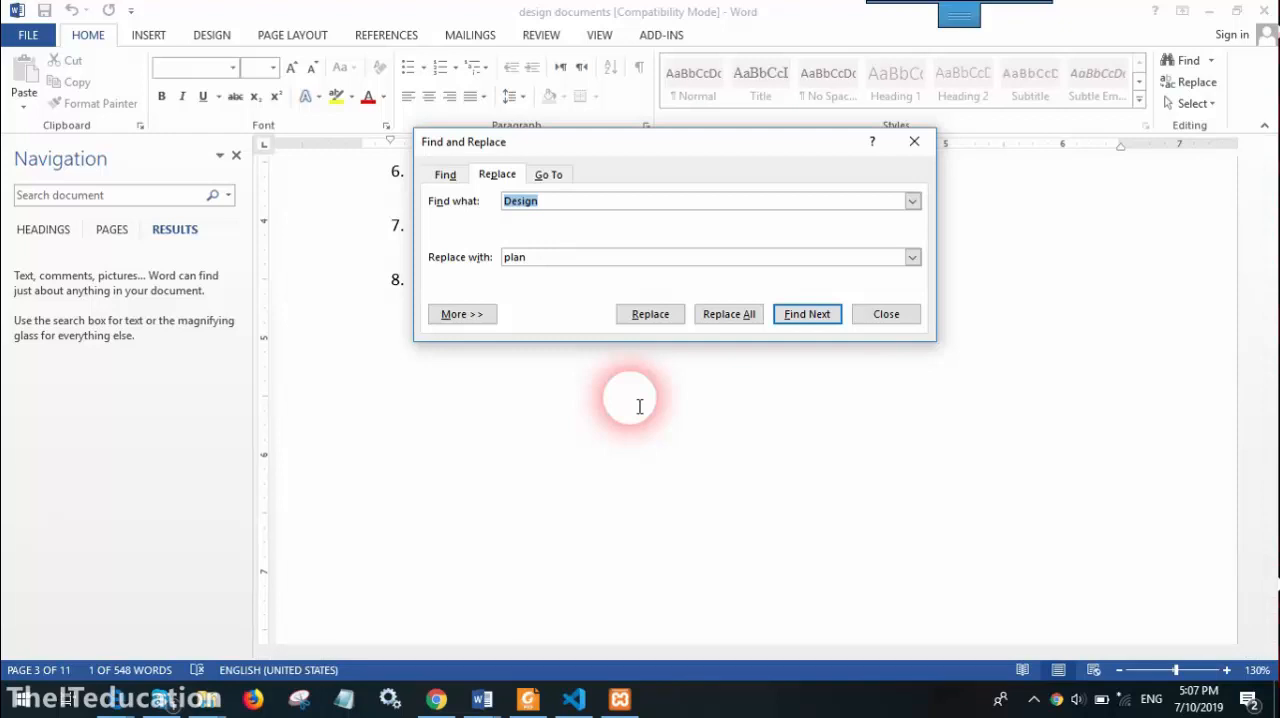
left_click(887, 316)
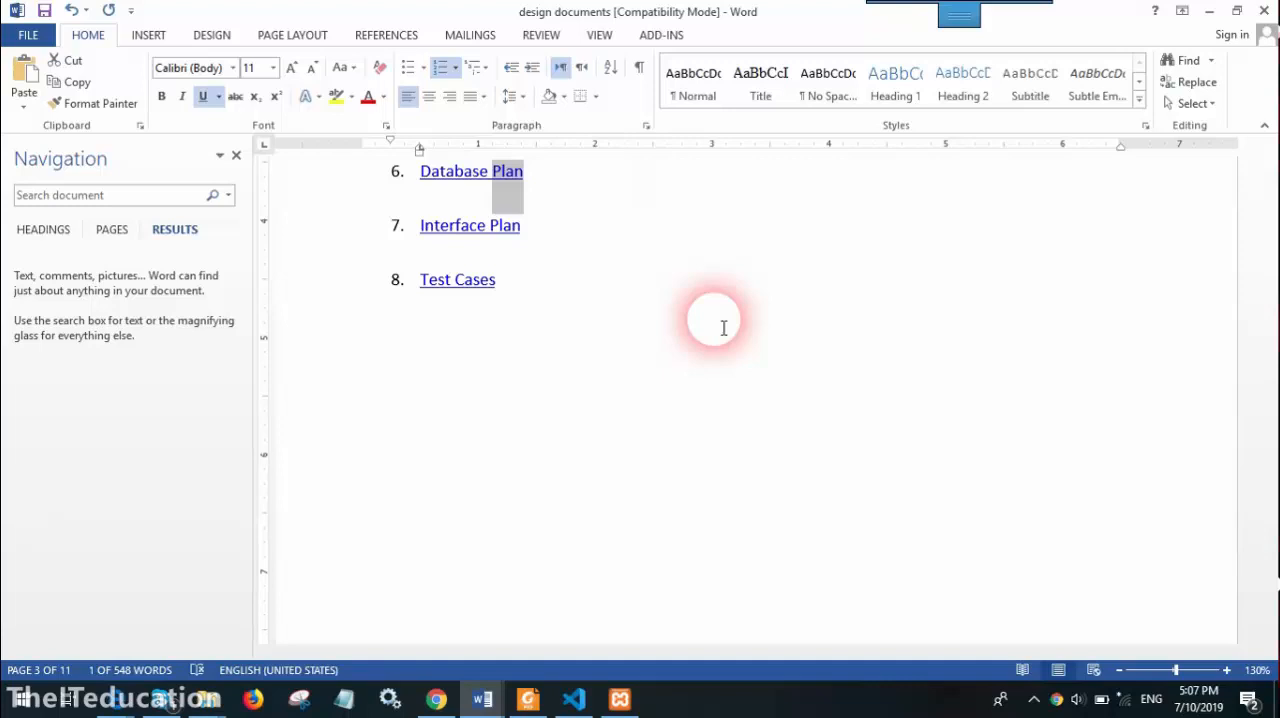
Check the replaced words in the table of contents, on the title page and in the introduction text on page 4
left_click(1186, 81)
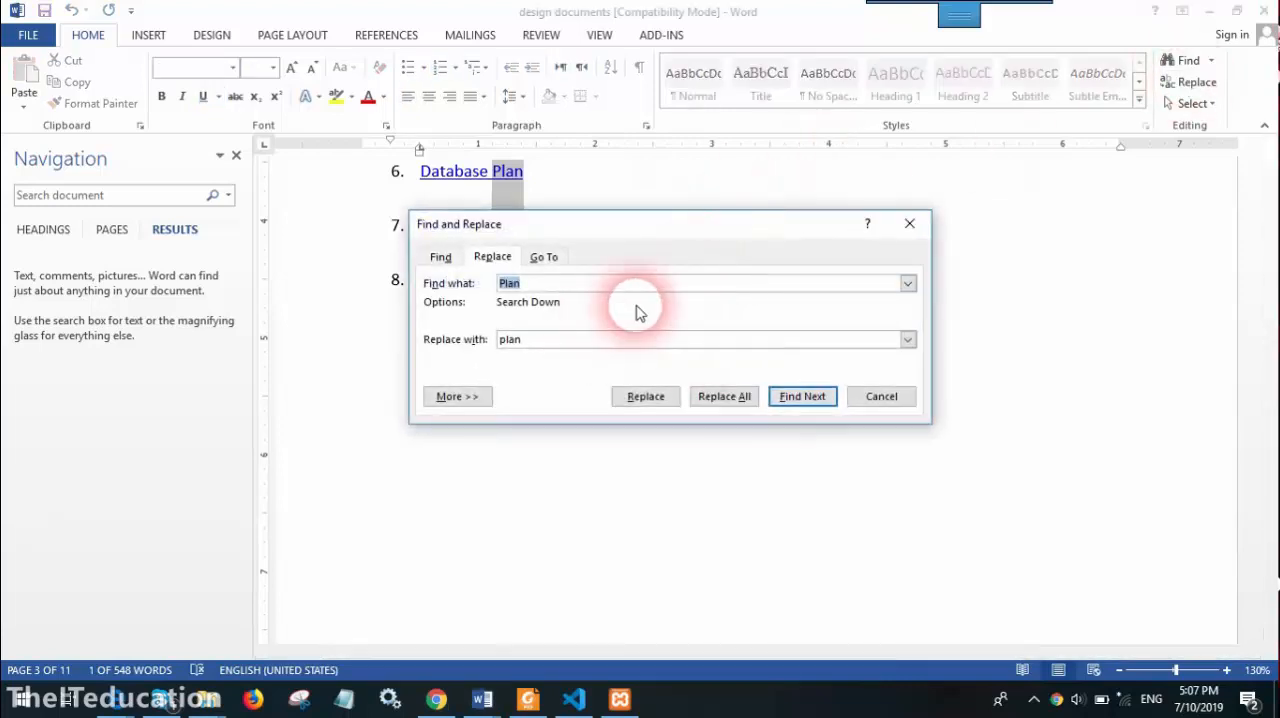
left_click(880, 397)
scroll(589, 300, "up", 5)
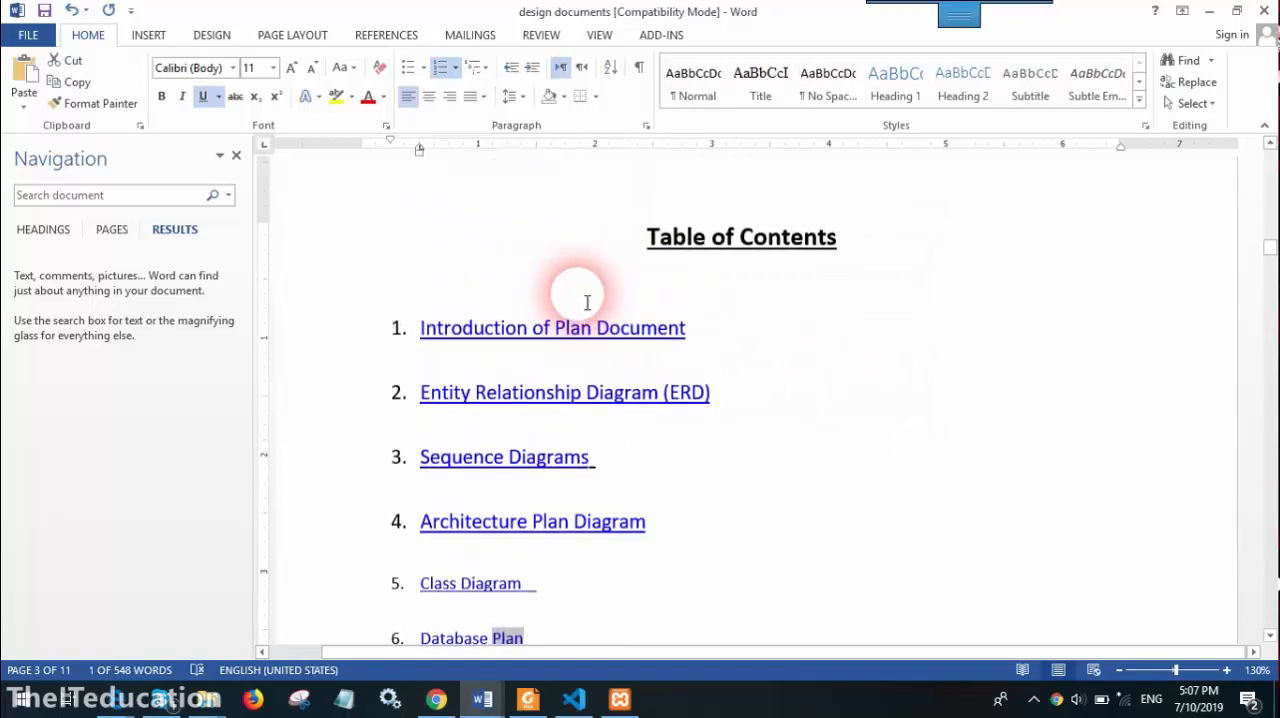
scroll(587, 302, "up", 15)
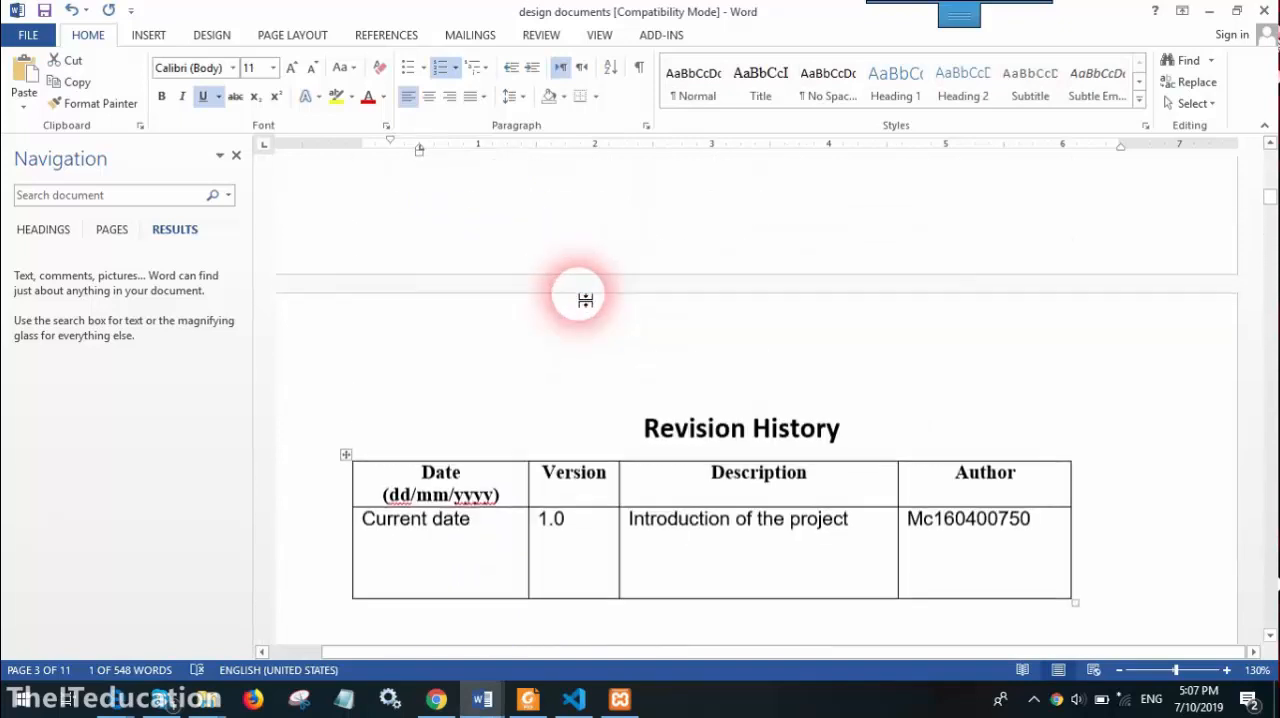
scroll(585, 300, "up", 15)
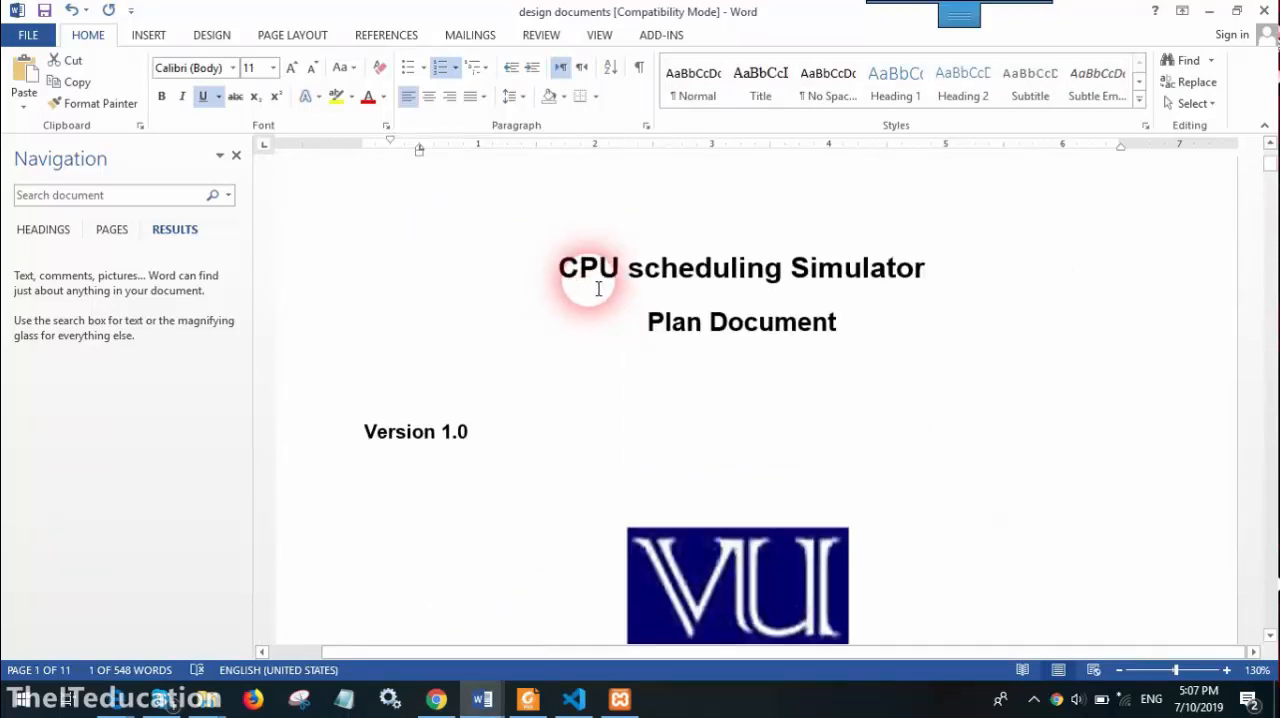
scroll(598, 289, "down", 20)
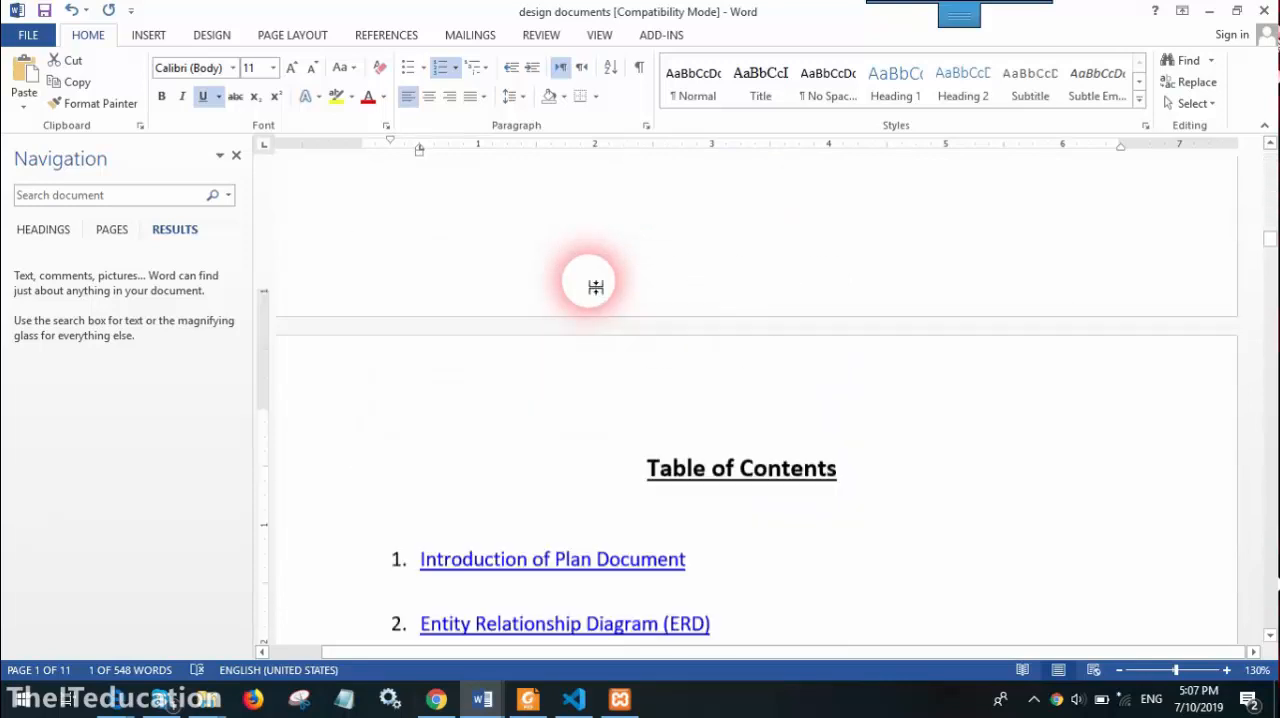
scroll(595, 287, "down", 20)
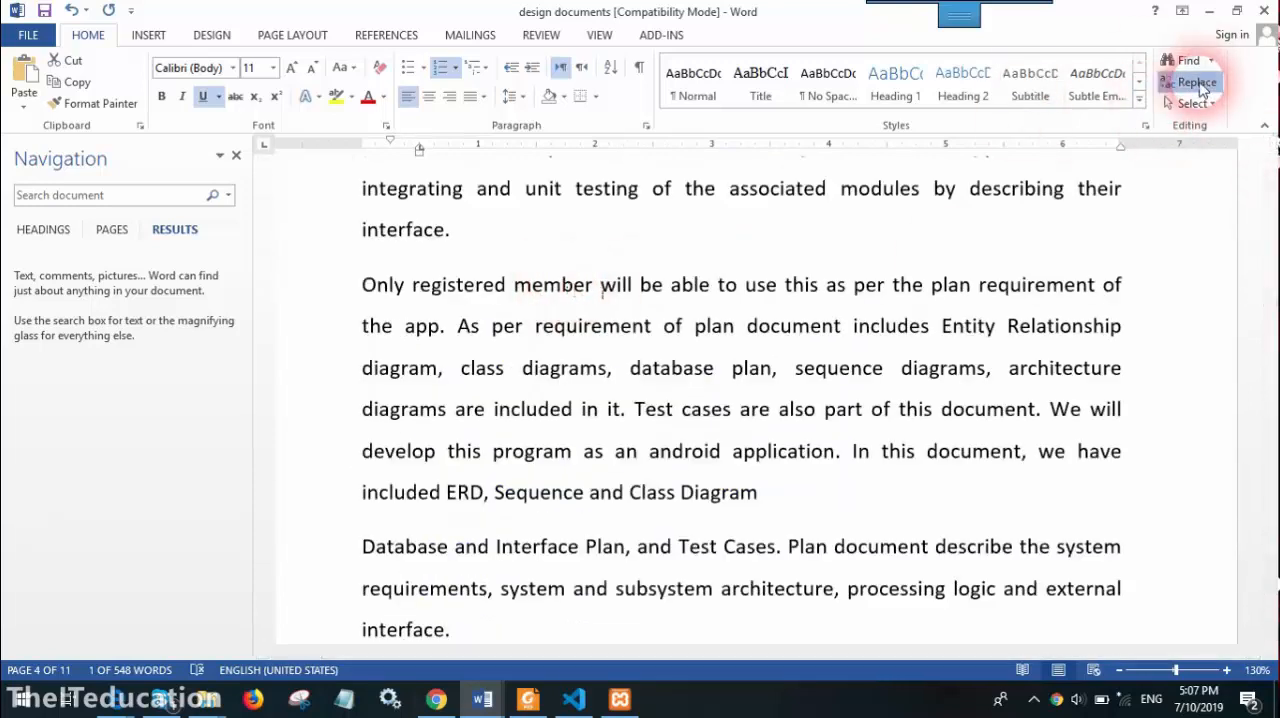
Set up another replacement with "the" as the search text and "this" as the replacement
left_click(1199, 84)
type("th")
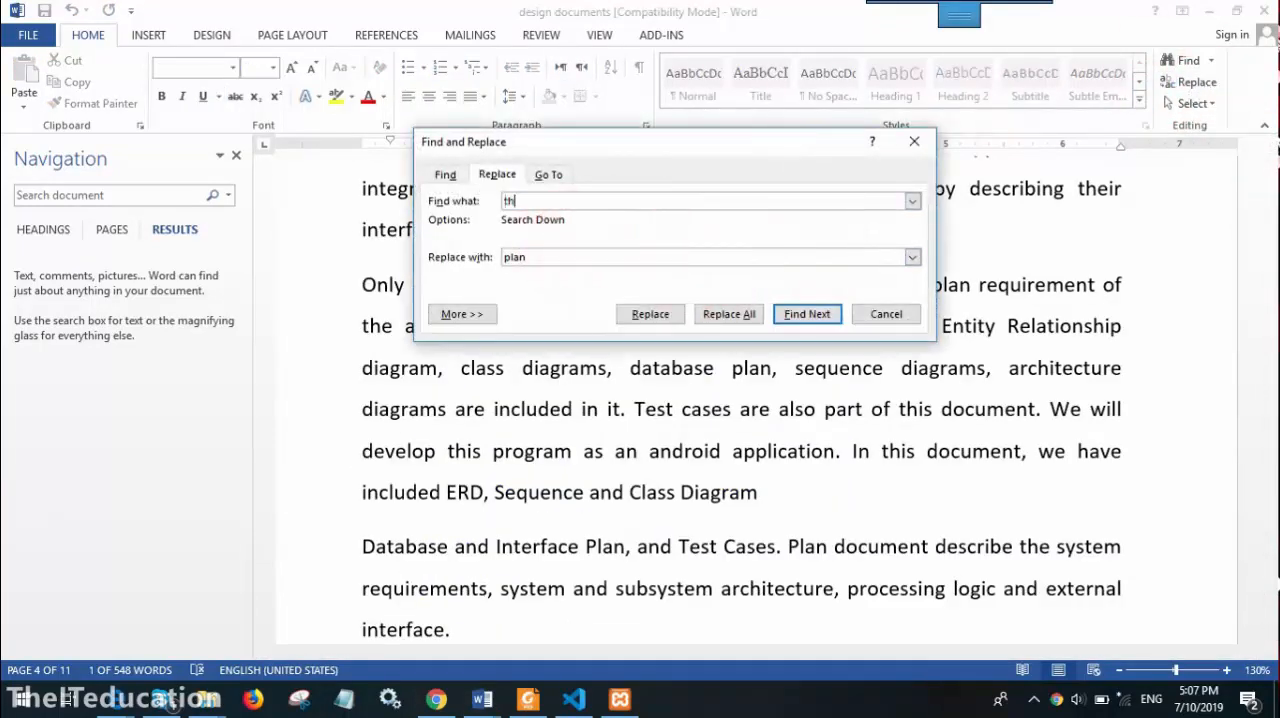
type("e")
key("Tab")
type("this")
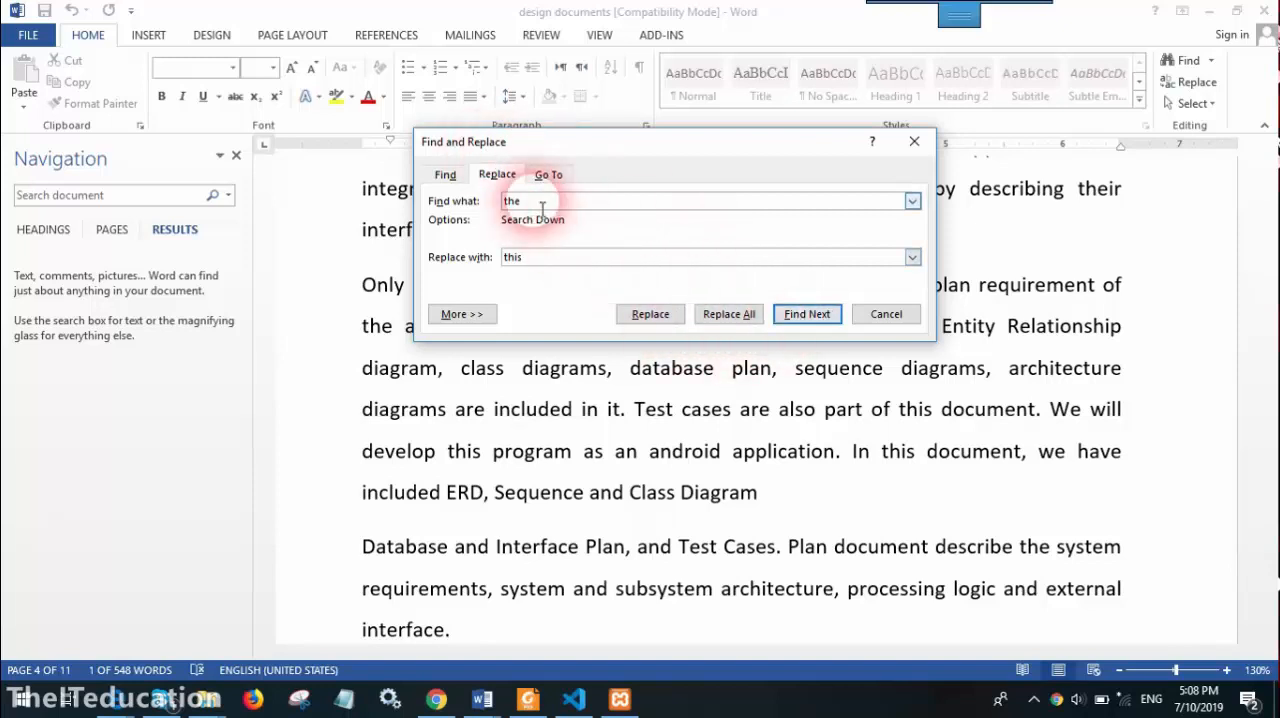
Step through the matches of "the" in the page 4 paragraphs, past "their" to "the plan requirement", without replacing any
left_click(798, 318)
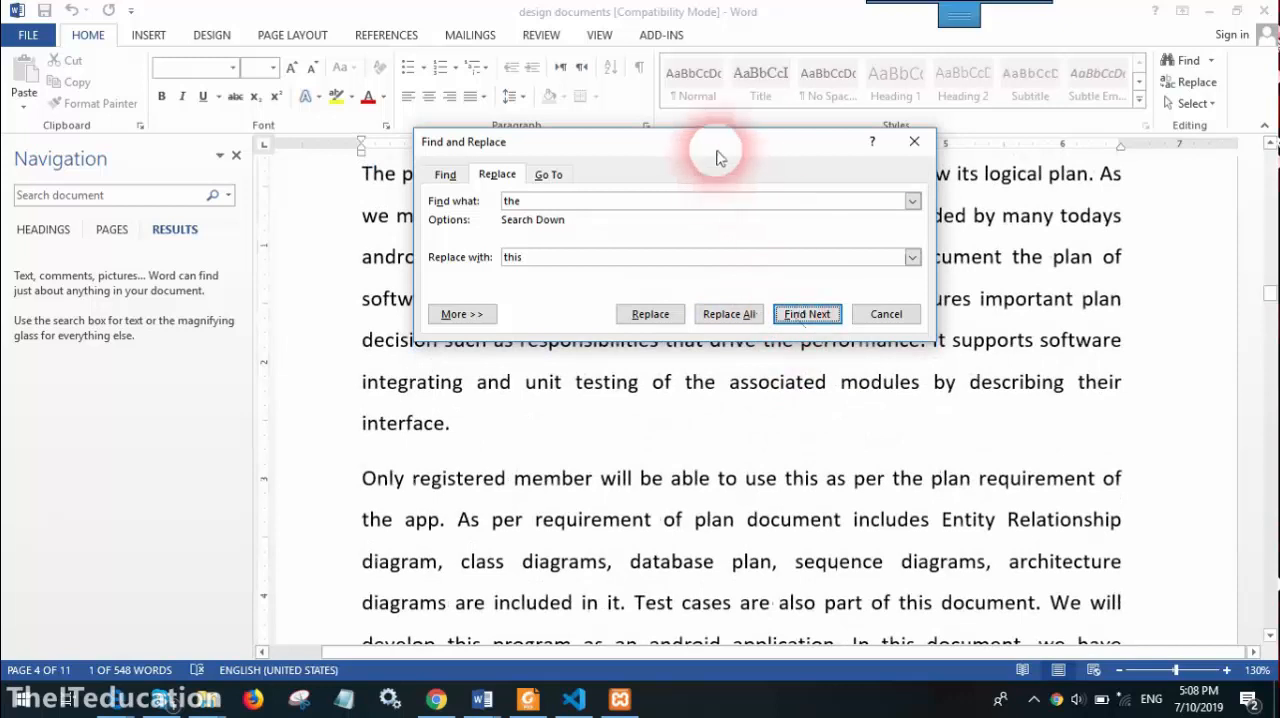
left_click_drag(713, 141, 771, 288)
left_click(865, 461)
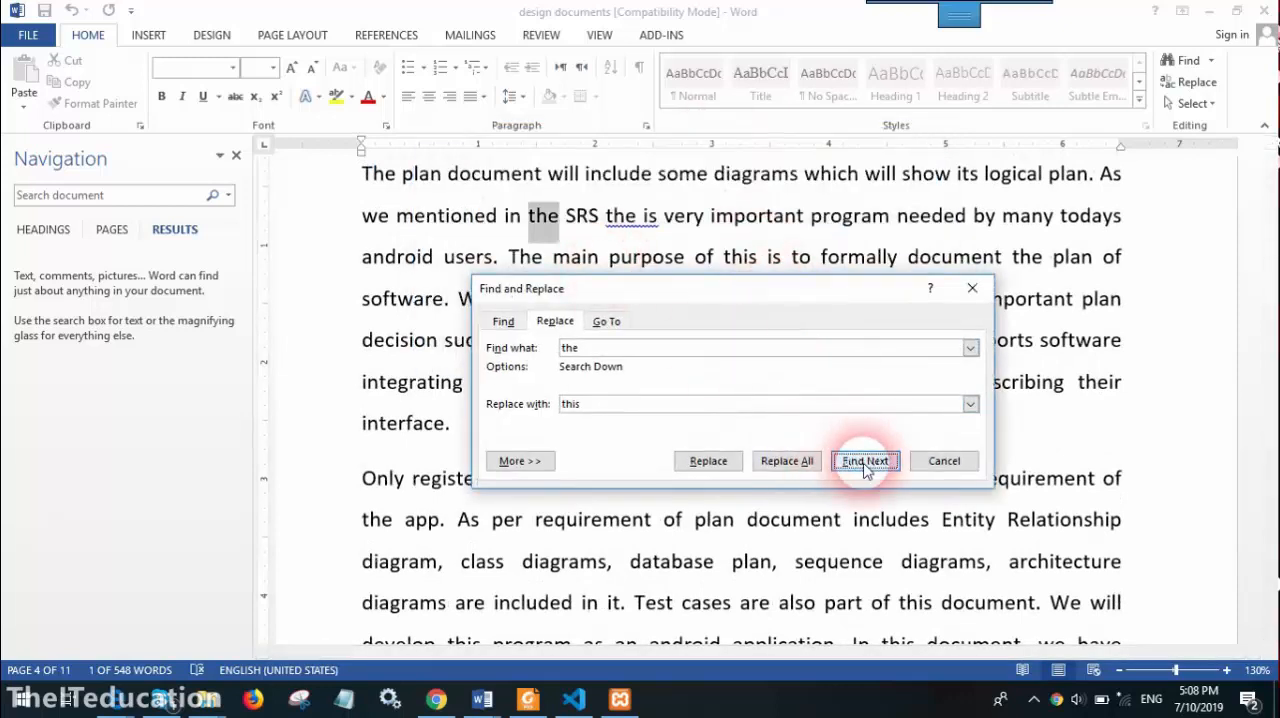
left_click(866, 462)
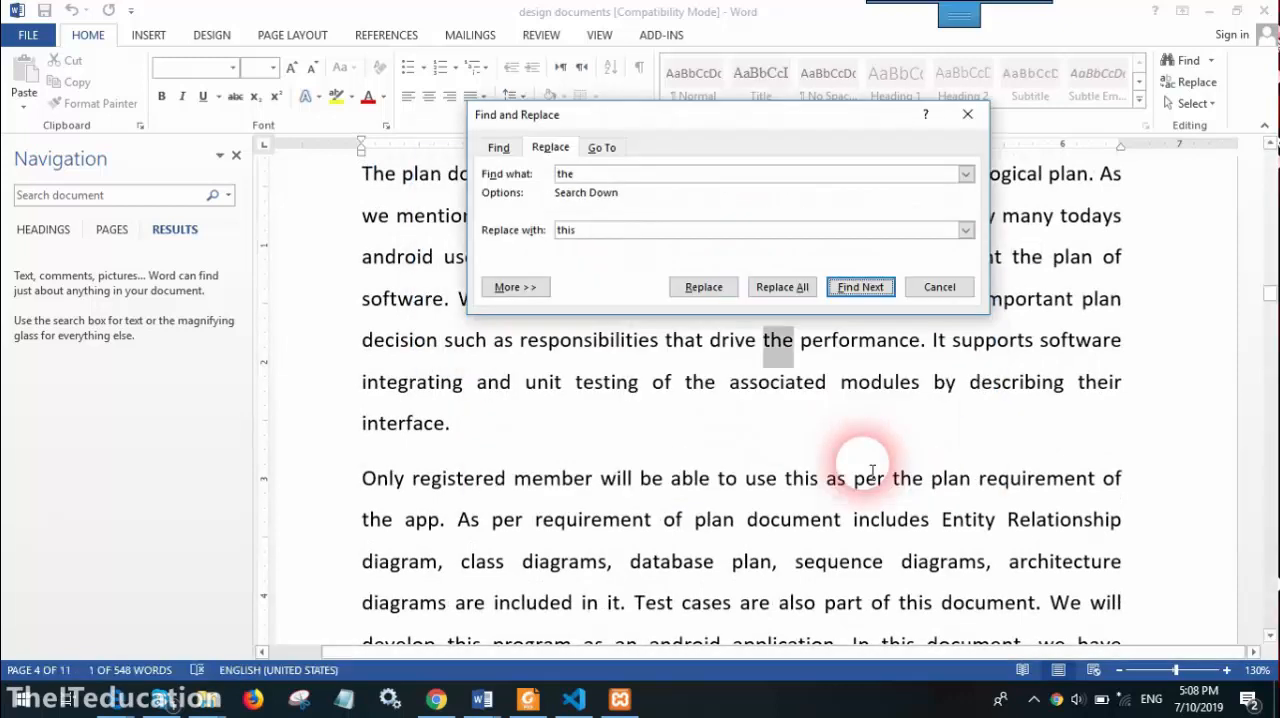
left_click(857, 290)
left_click(857, 290)
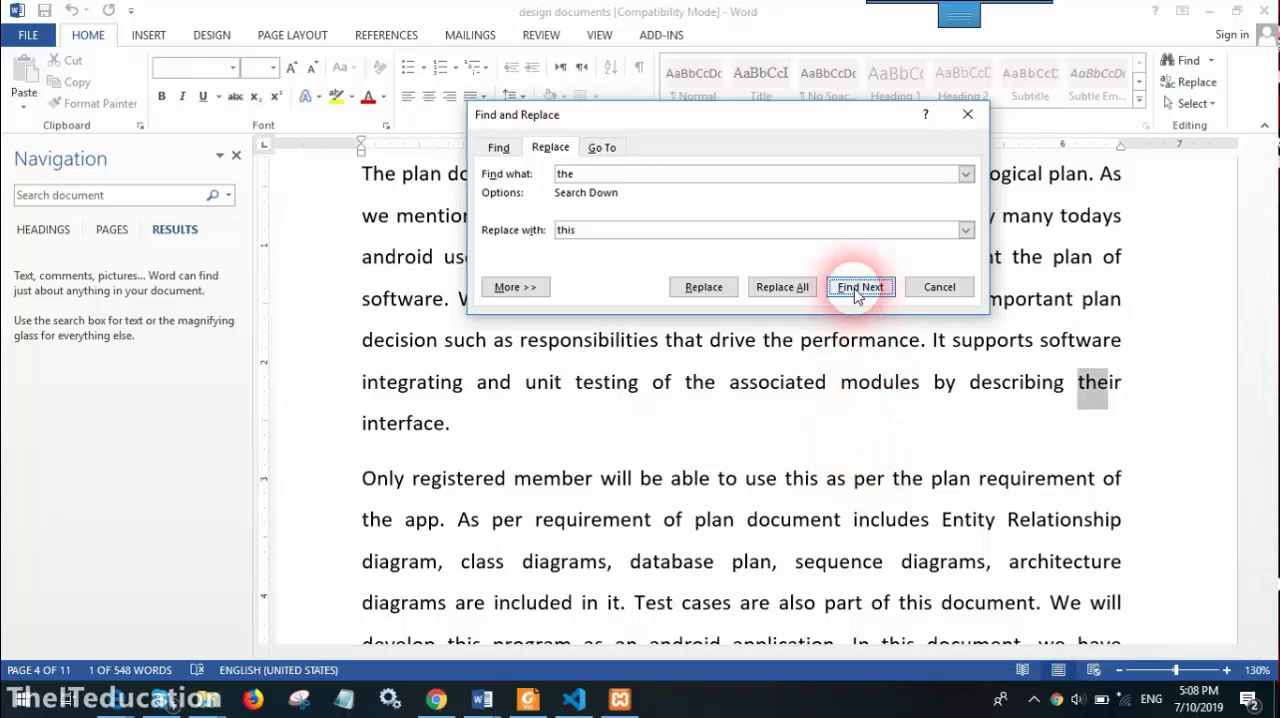
left_click(857, 290)
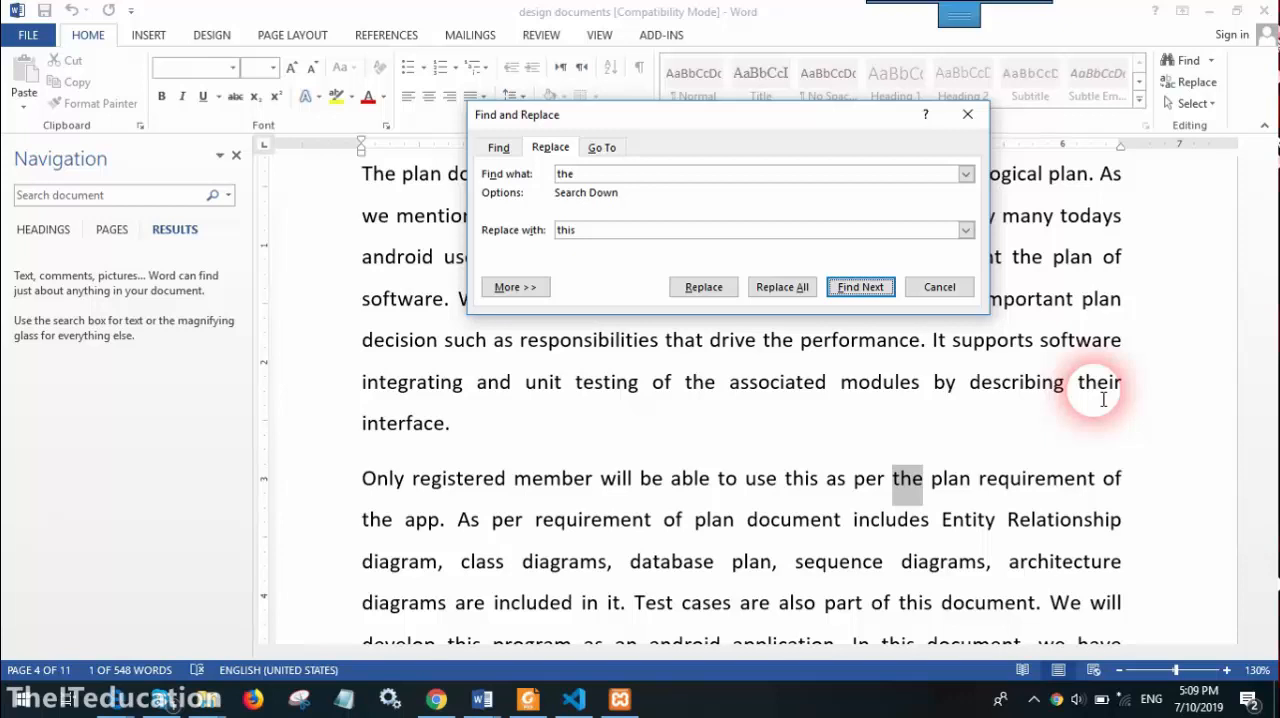
Restrict the search for "the" to whole words only and collapse the additional search options
left_click(522, 289)
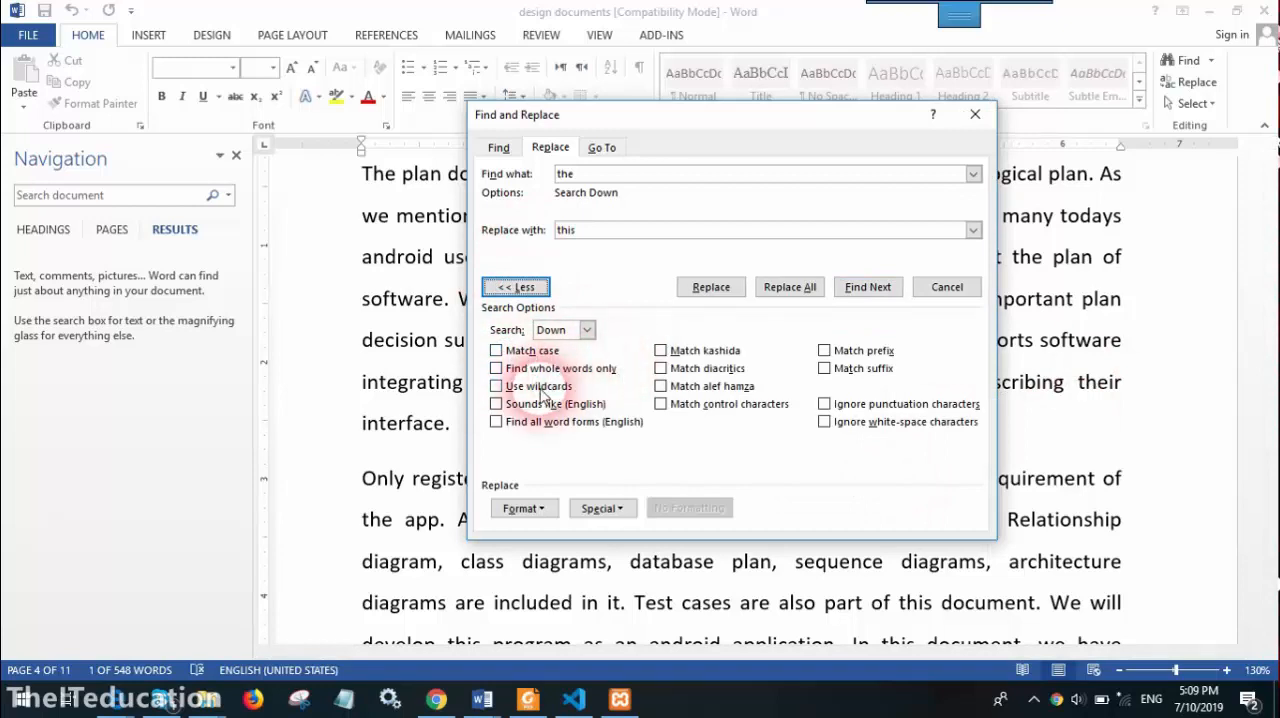
left_click(500, 368)
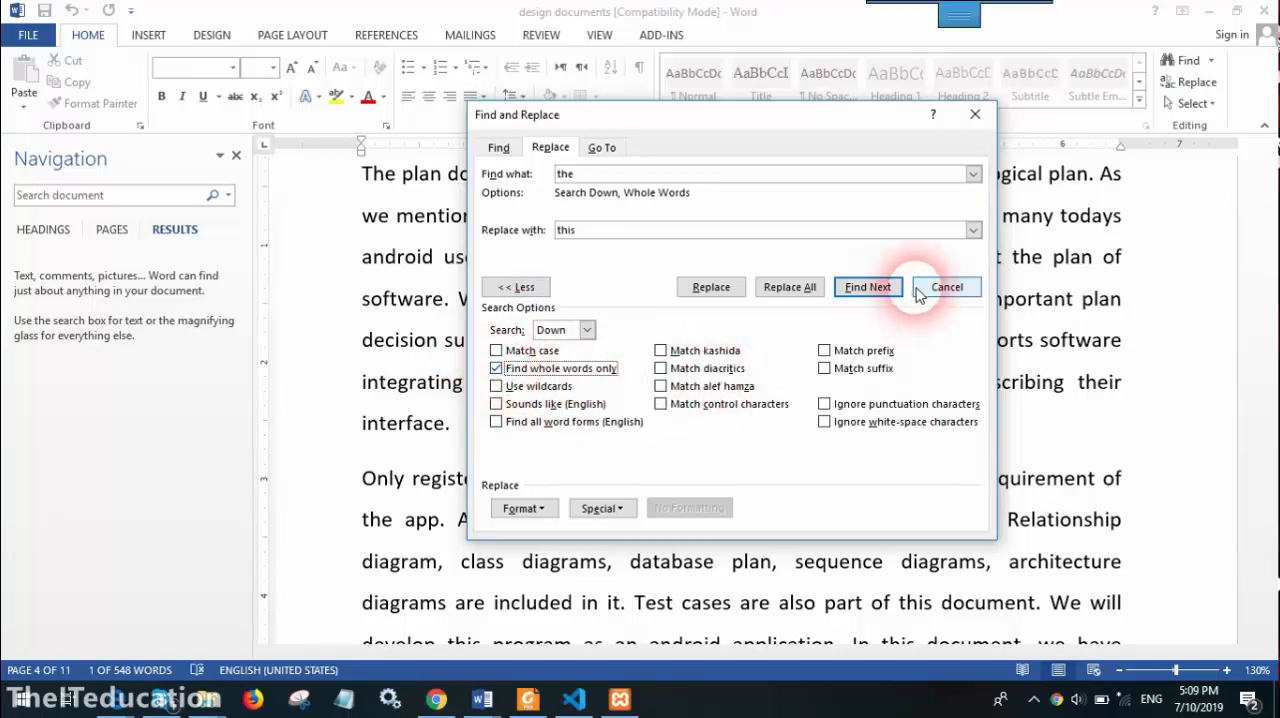
left_click(510, 287)
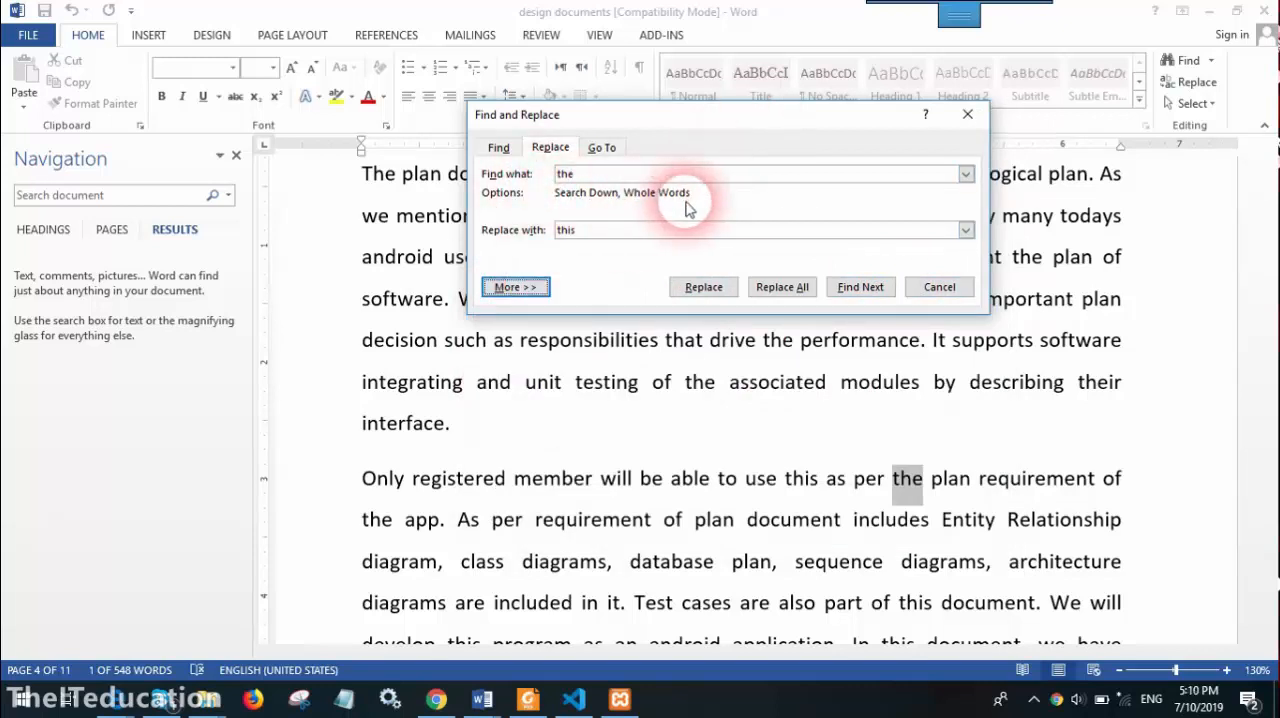
Step through the whole-word matches of "the" to the document's end and continue searching from the beginning
left_click_drag(717, 124, 521, 70)
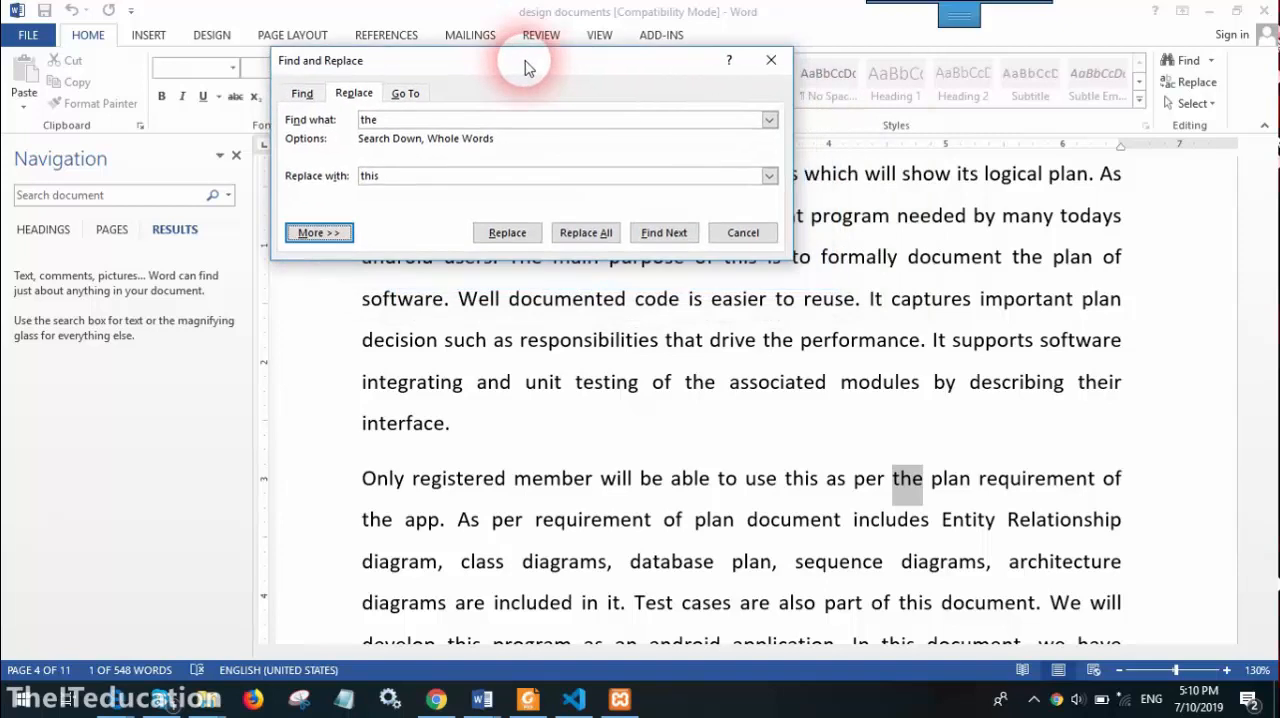
left_click(651, 236)
left_click(651, 236)
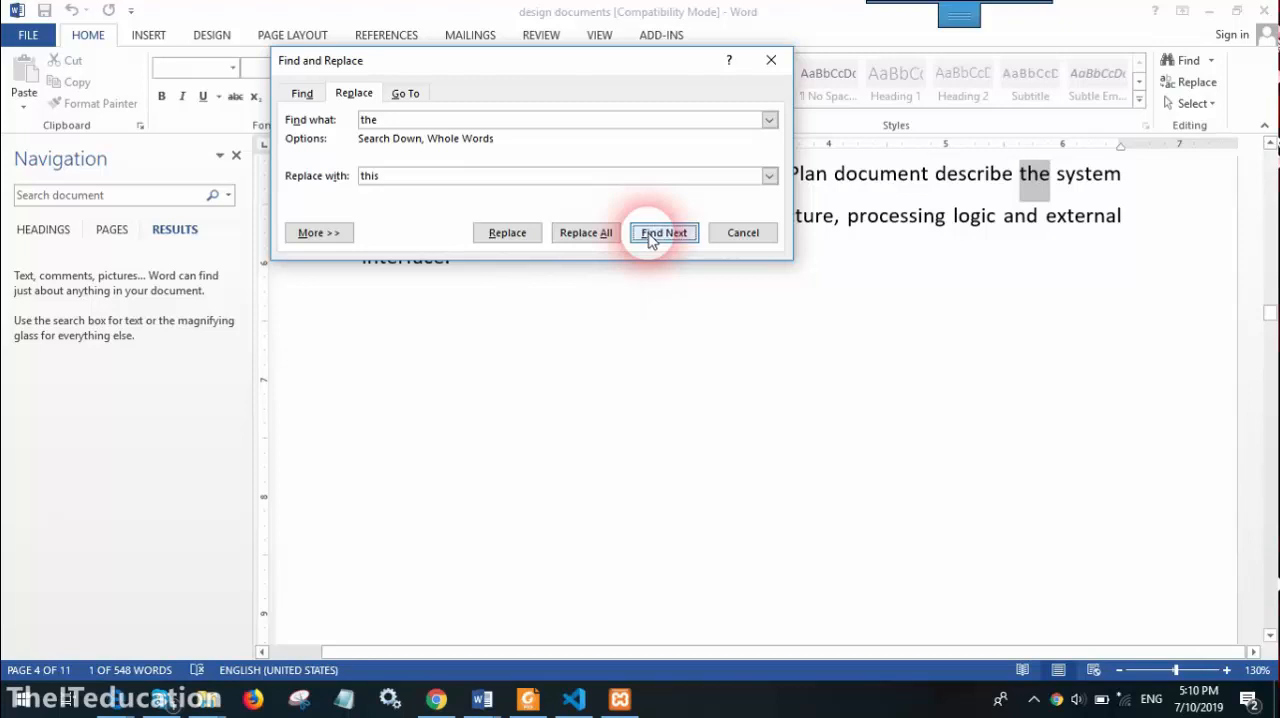
left_click(651, 236)
left_click(610, 410)
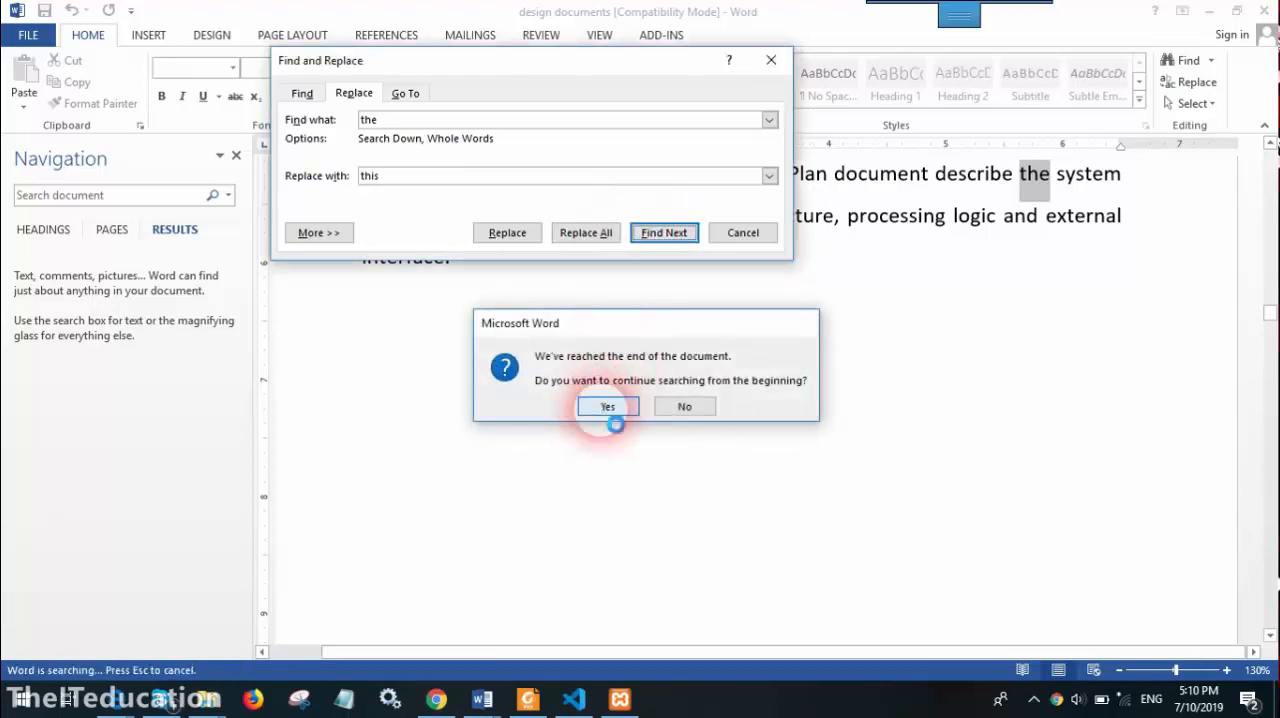
left_click(655, 366)
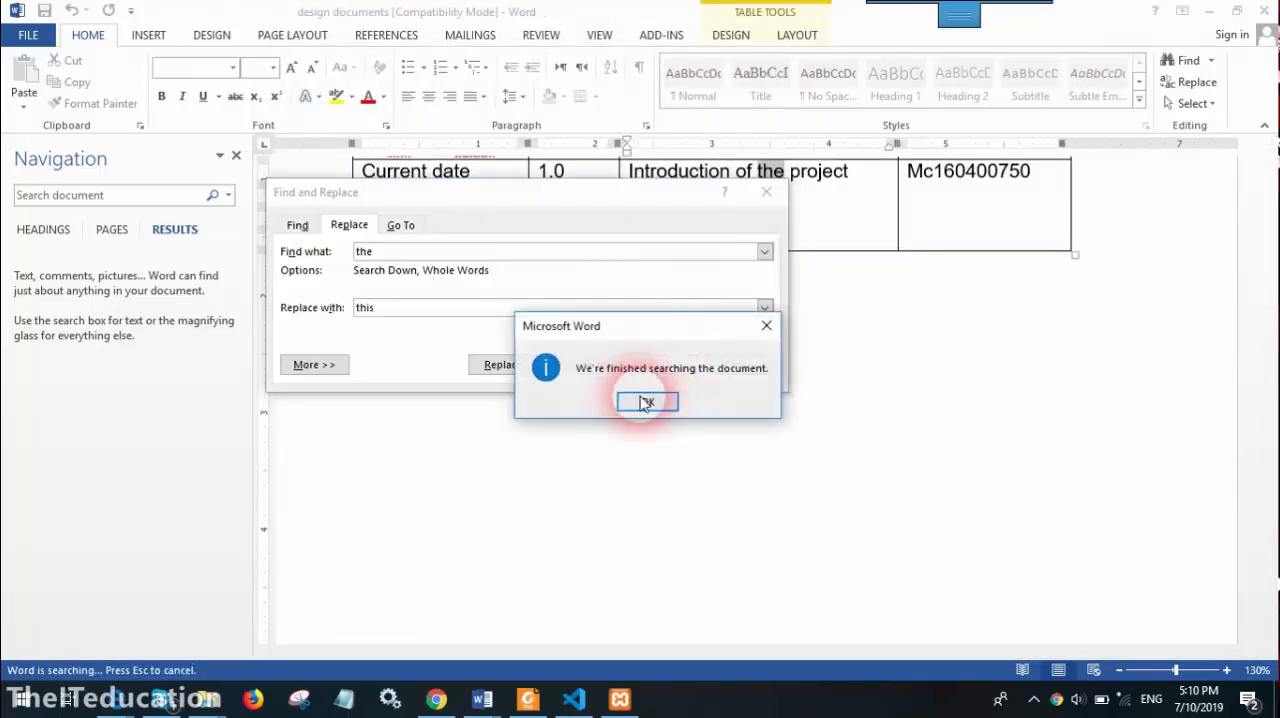
left_click(646, 402)
Step through the whole-word matches of "the" on page 4 up to "The main purpose", without replacing any
left_click(655, 365)
left_click(657, 366)
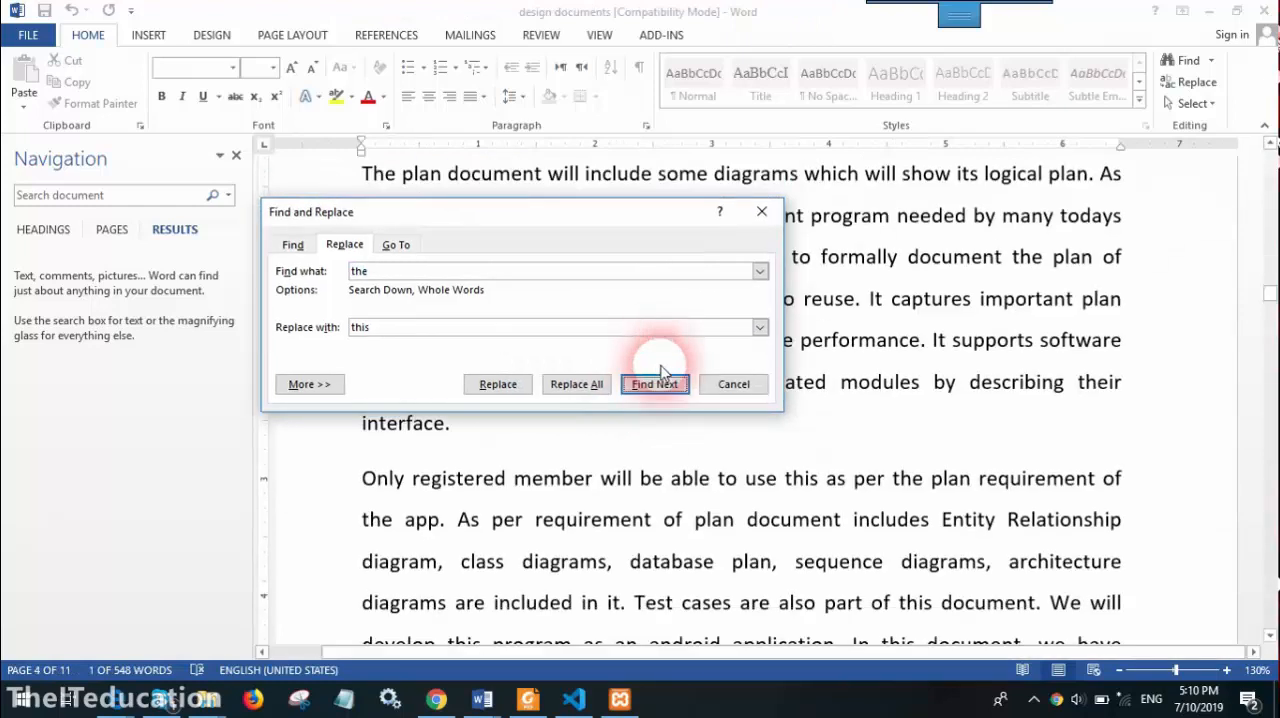
left_click(657, 391)
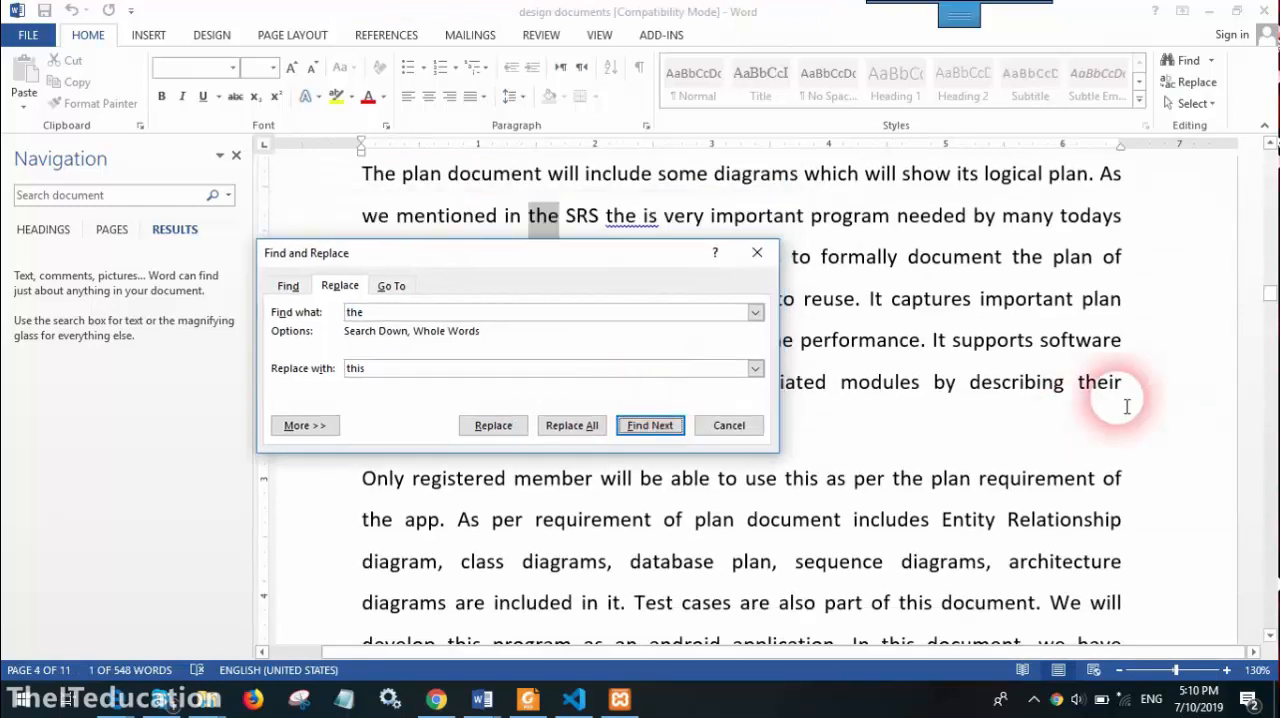
left_click(660, 425)
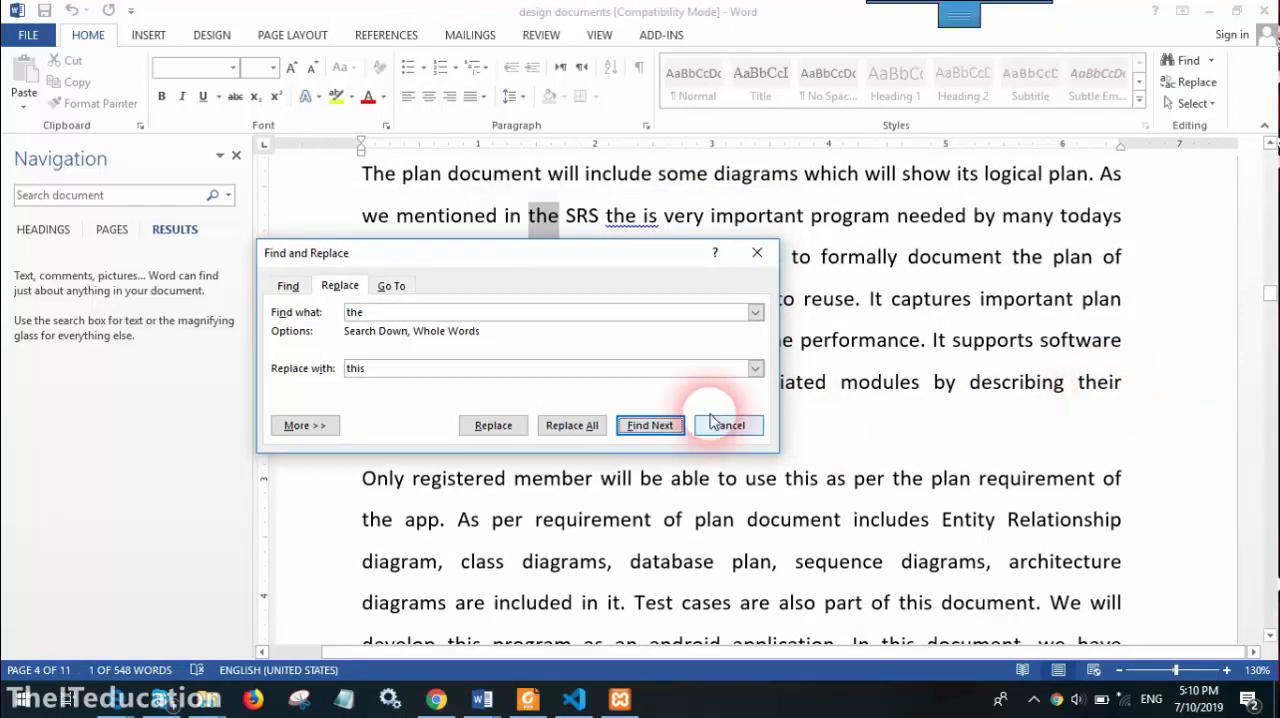
left_click(645, 426)
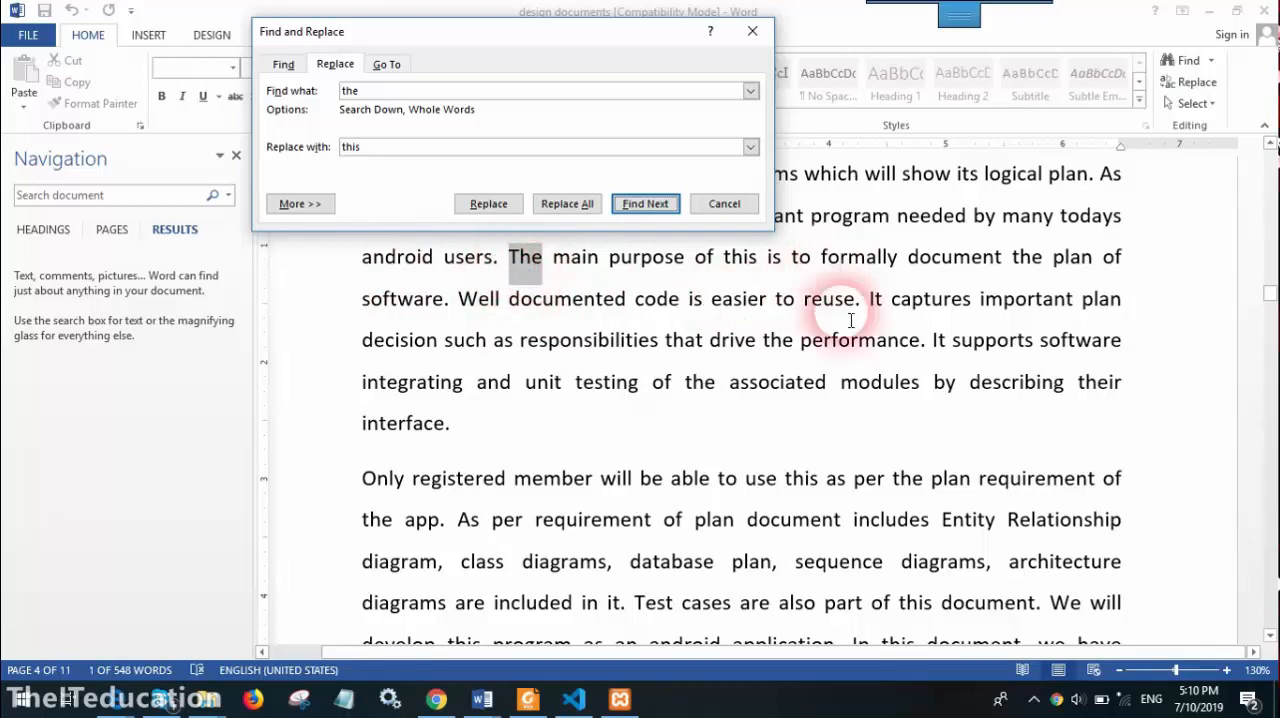
left_click(721, 400)
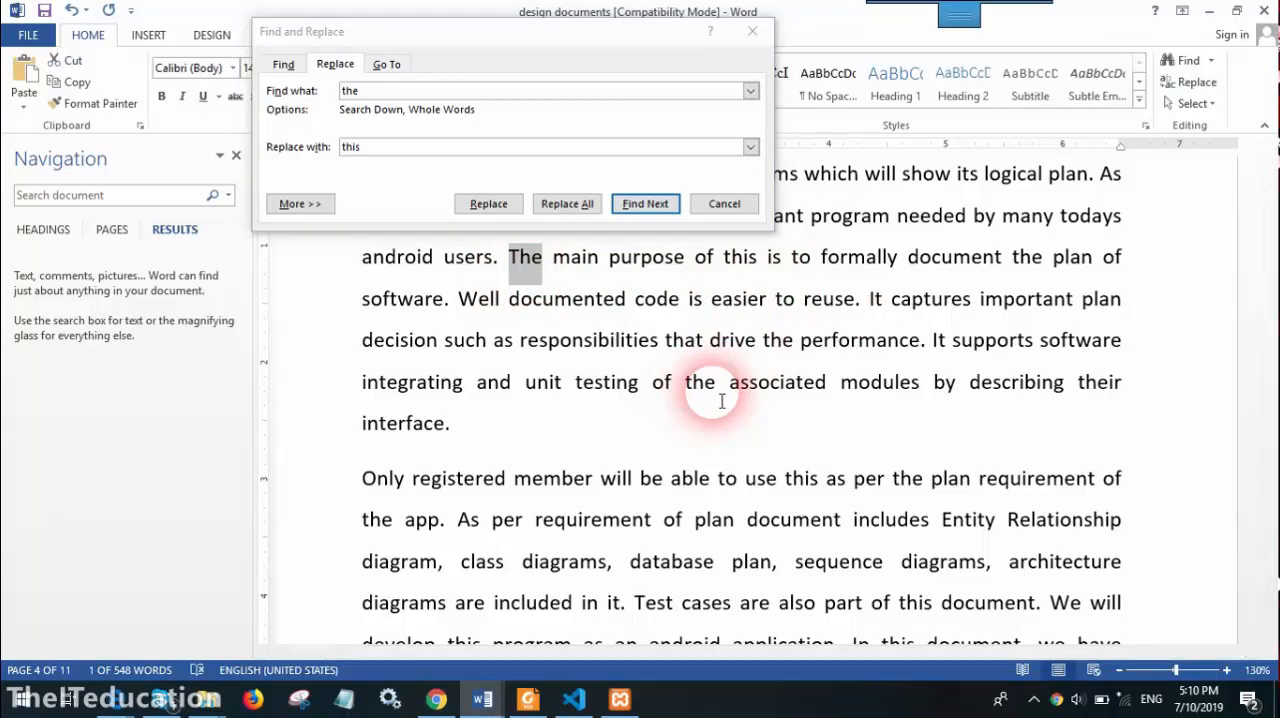
left_click(382, 96)
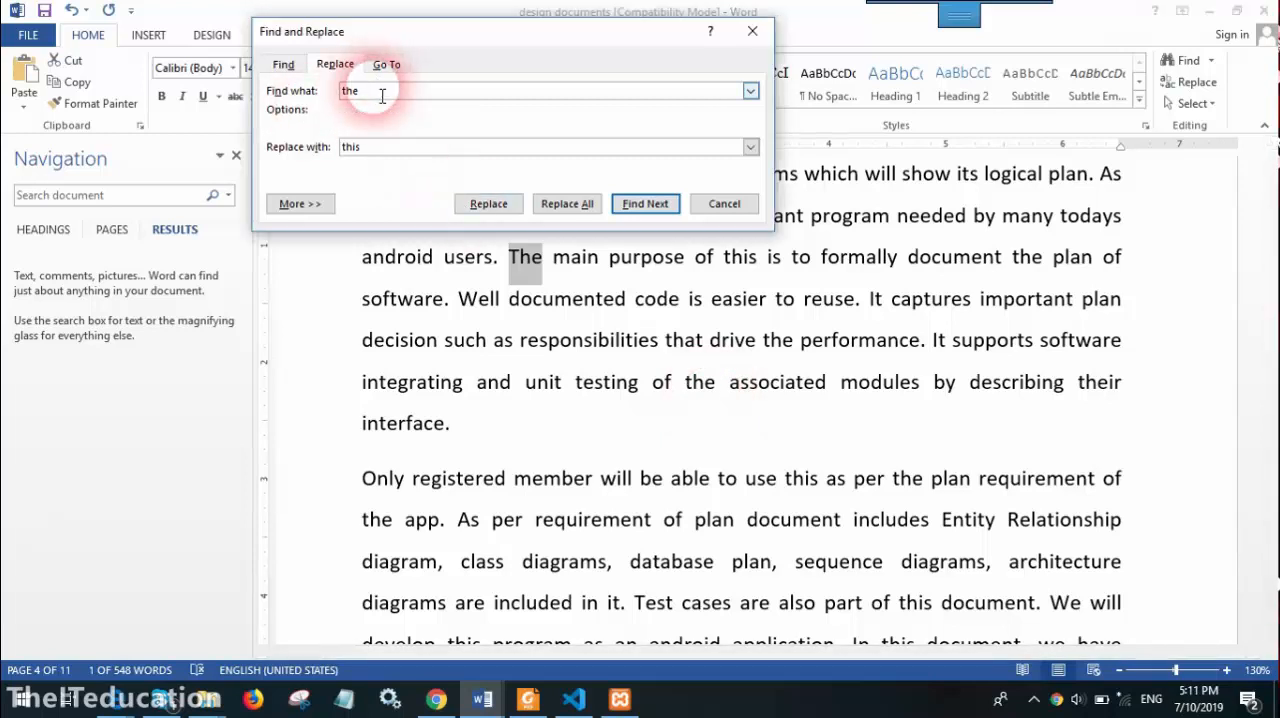
left_click(391, 151)
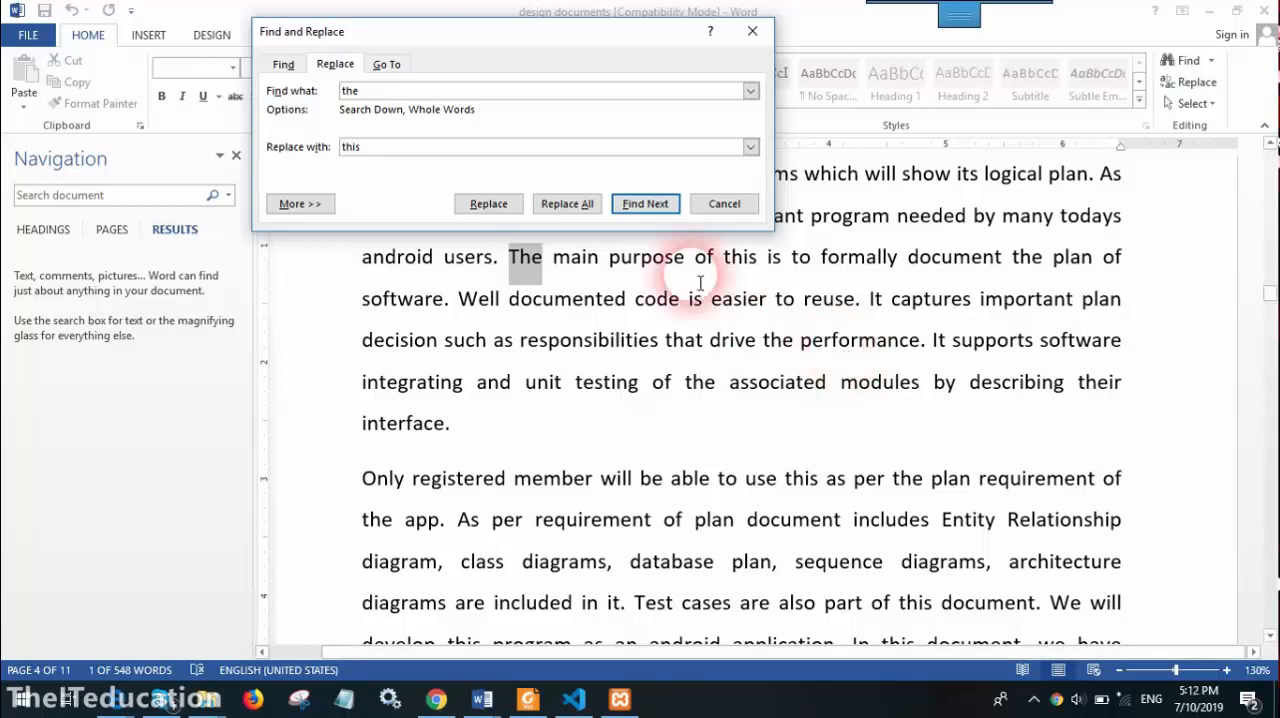
Expand the additional search options and make the whole-word search for "the" match case
left_click(282, 206)
left_click(288, 268)
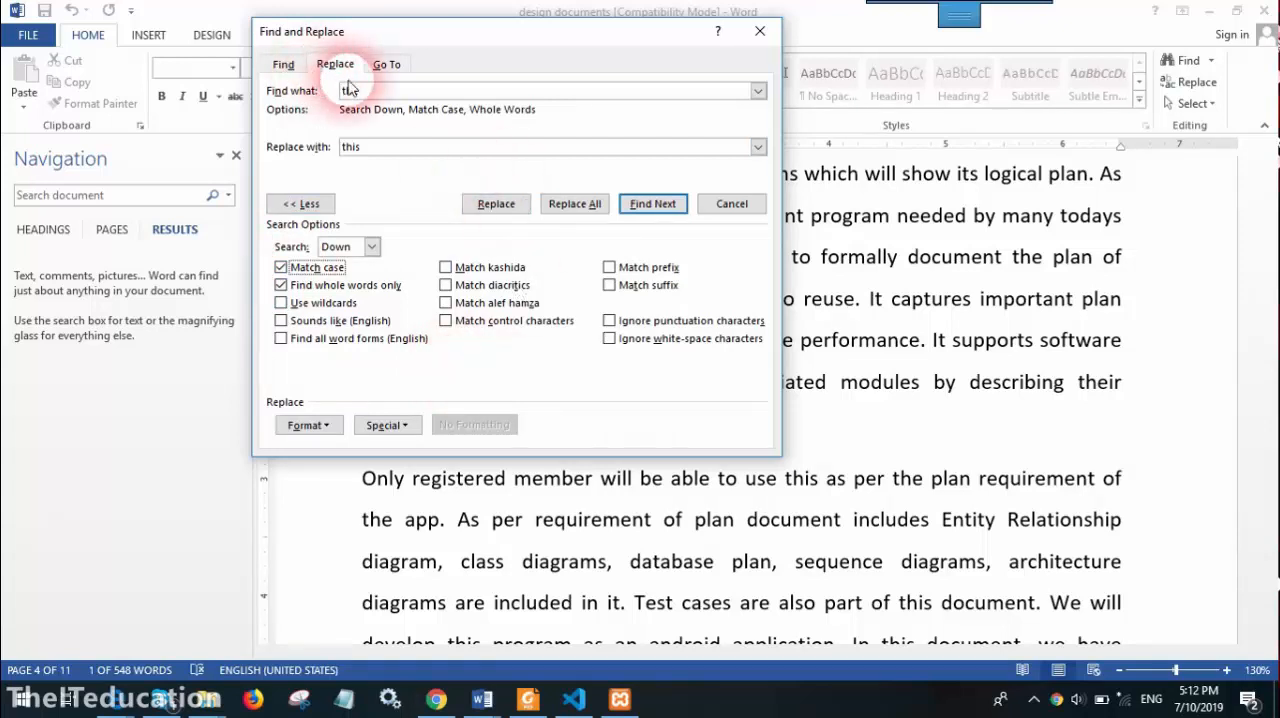
left_click(386, 92)
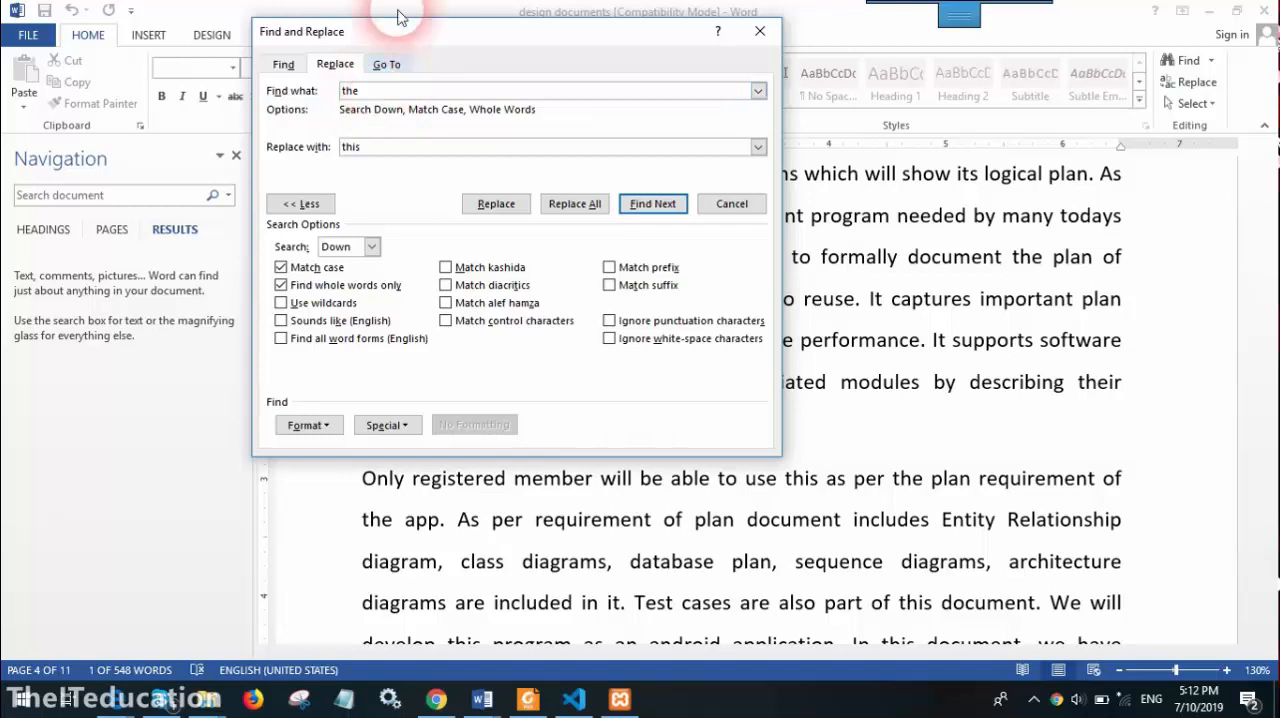
Step through the case-sensitive matches of "the" until the whole document is searched, without replacing any, and close Find and Replace
left_click(662, 205)
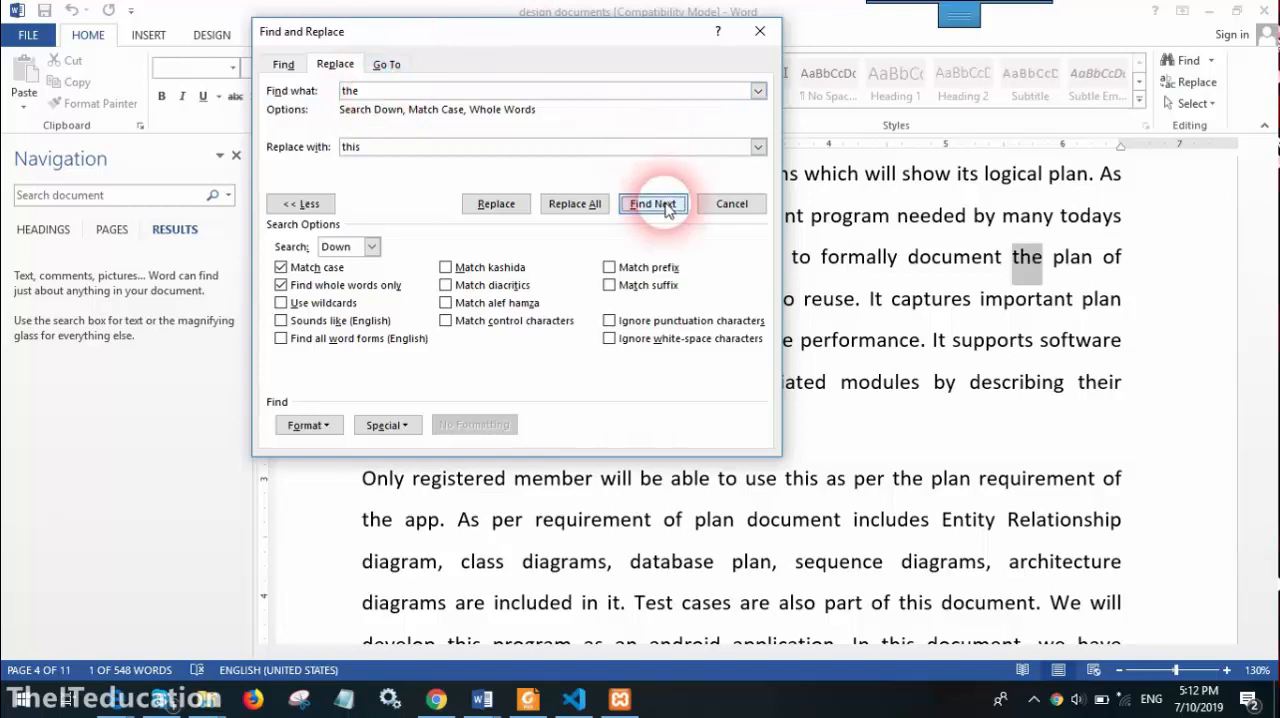
left_click(664, 206)
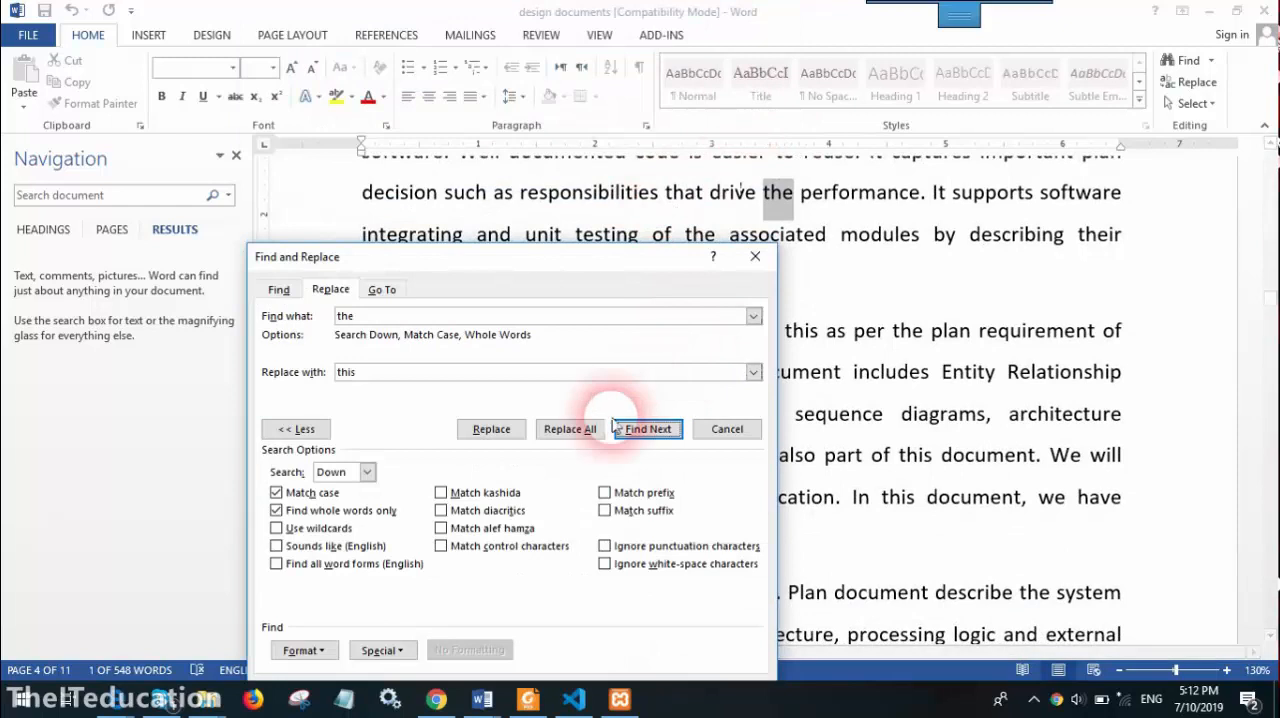
left_click(636, 430)
left_click(644, 441)
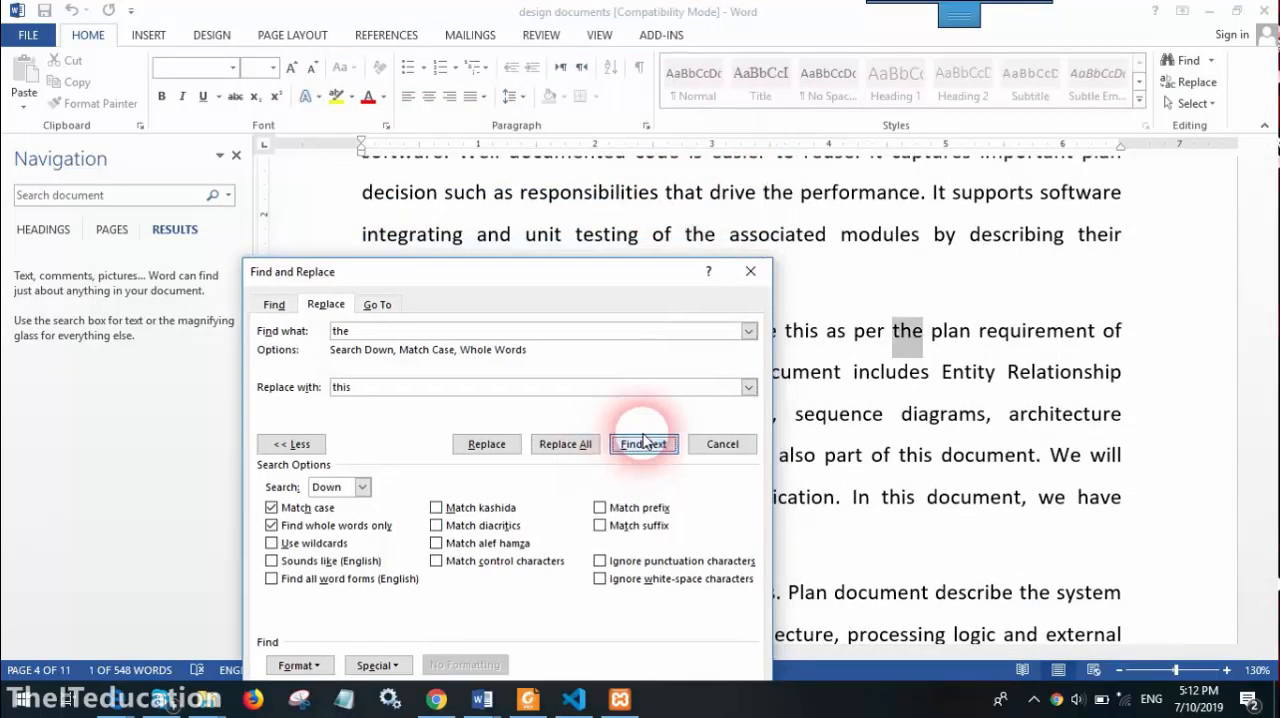
left_click(644, 441)
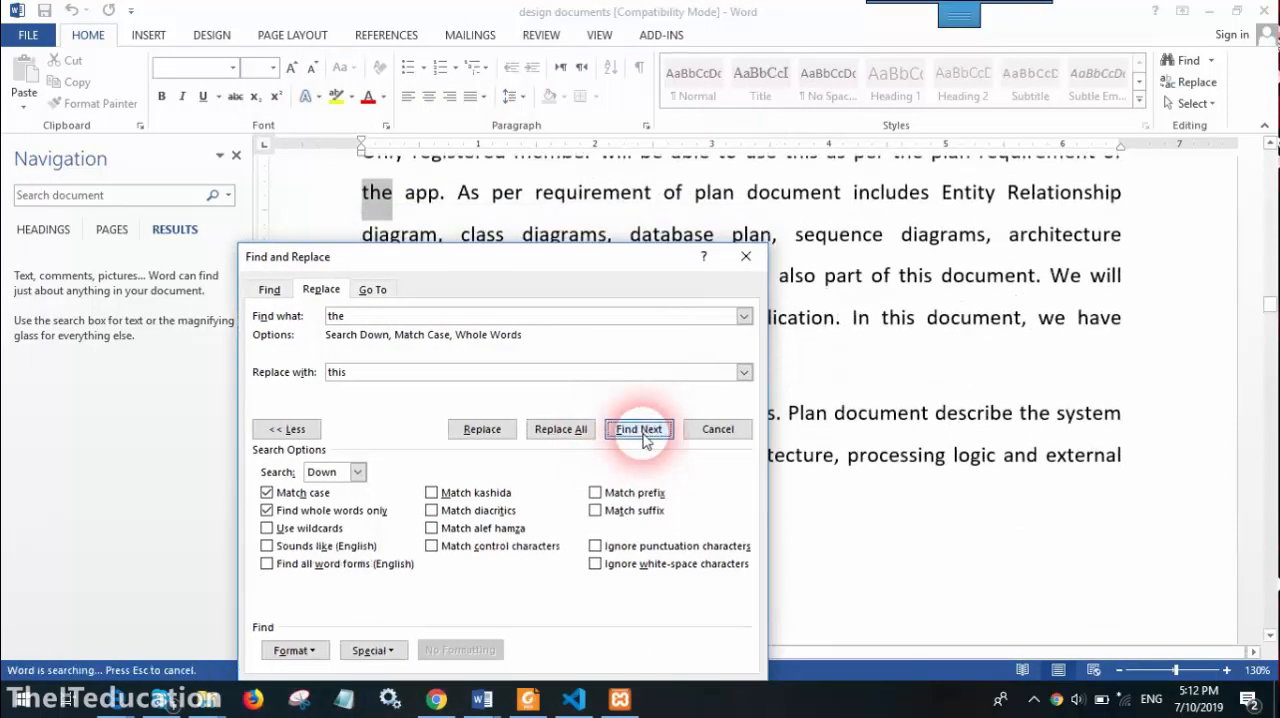
left_click(644, 441)
left_click(644, 441)
left_click(607, 406)
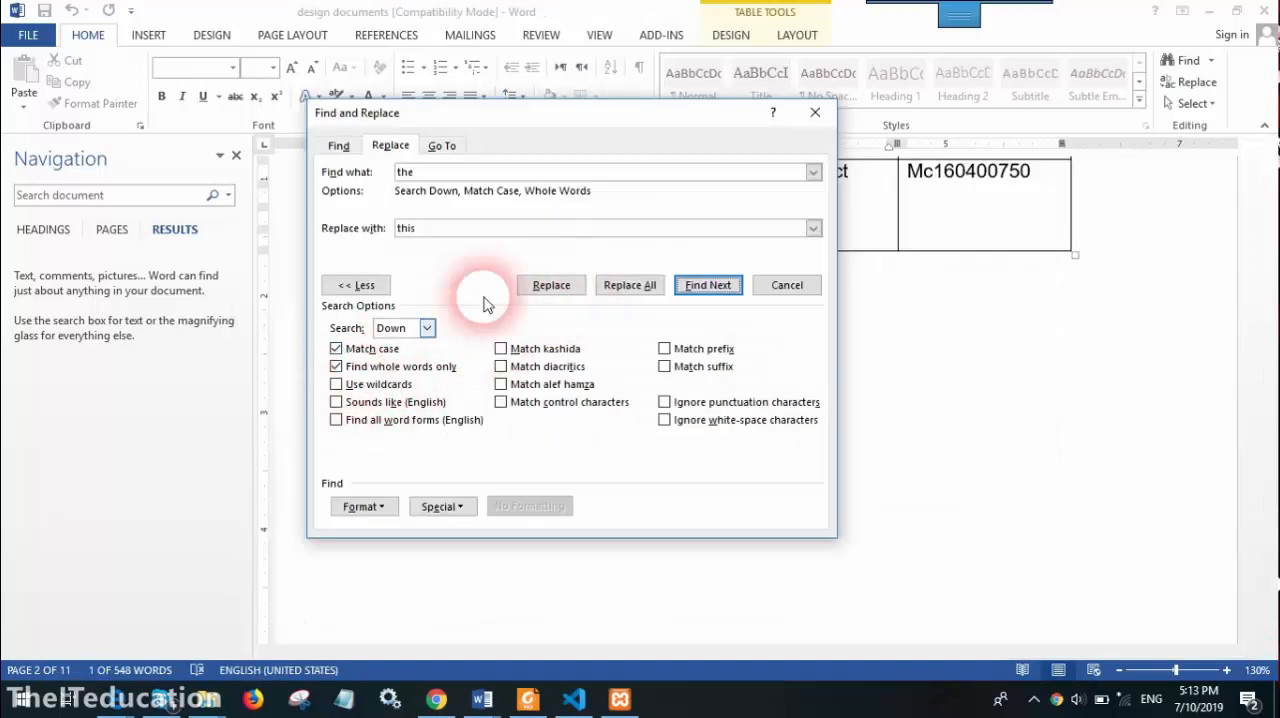
left_click(786, 287)
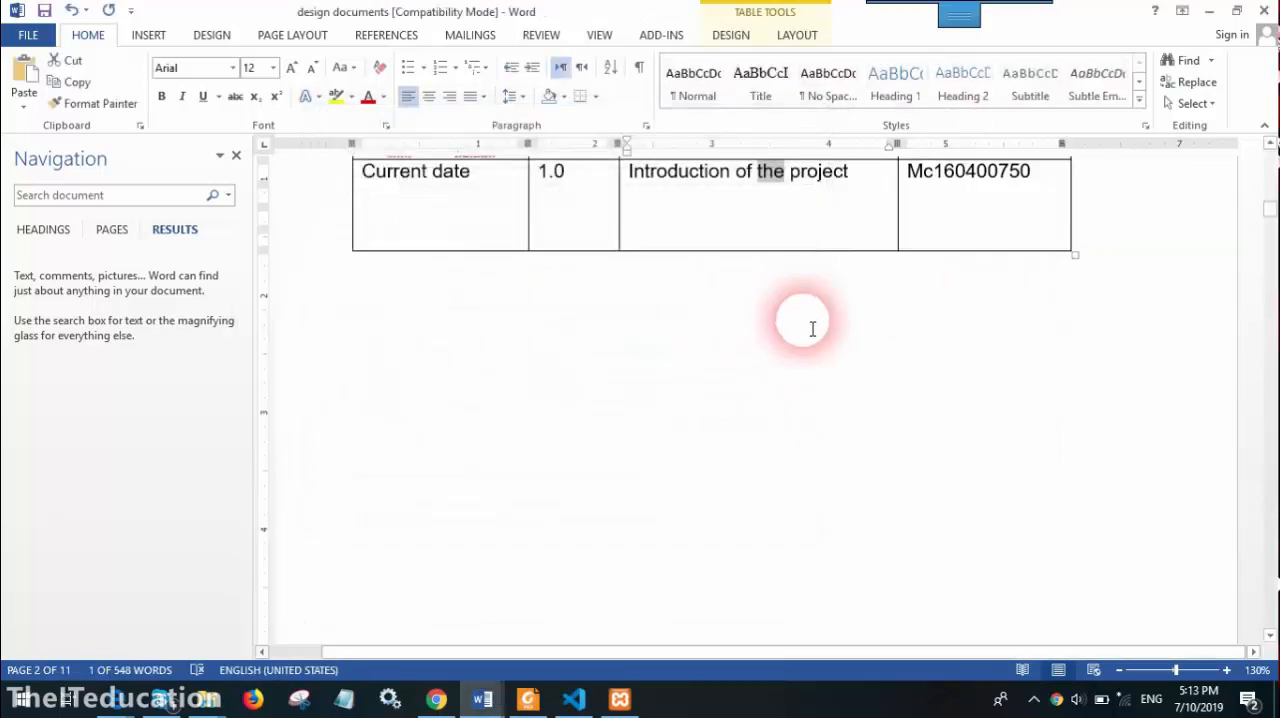
Look through the document from the title page to the Introduction of Plan Document section on page 4
left_click(811, 394)
scroll(818, 400, "up", 3)
scroll(818, 400, "up", 8)
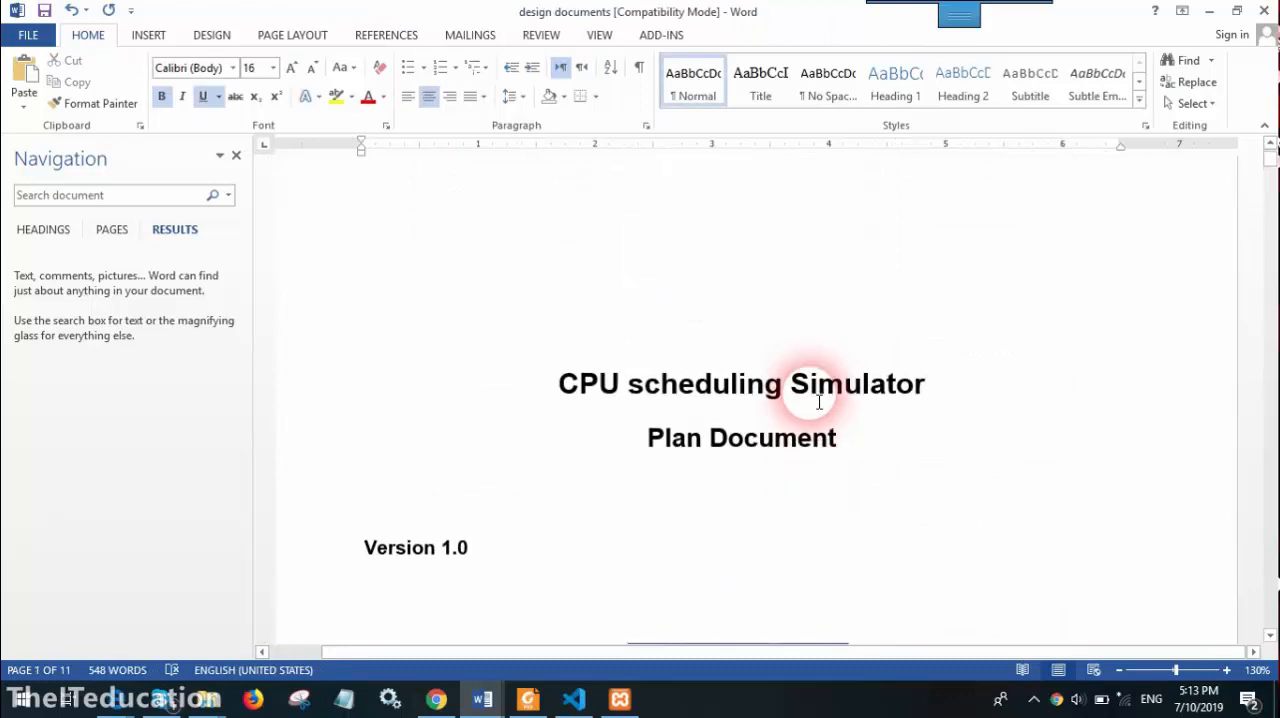
scroll(818, 401, "down", 8)
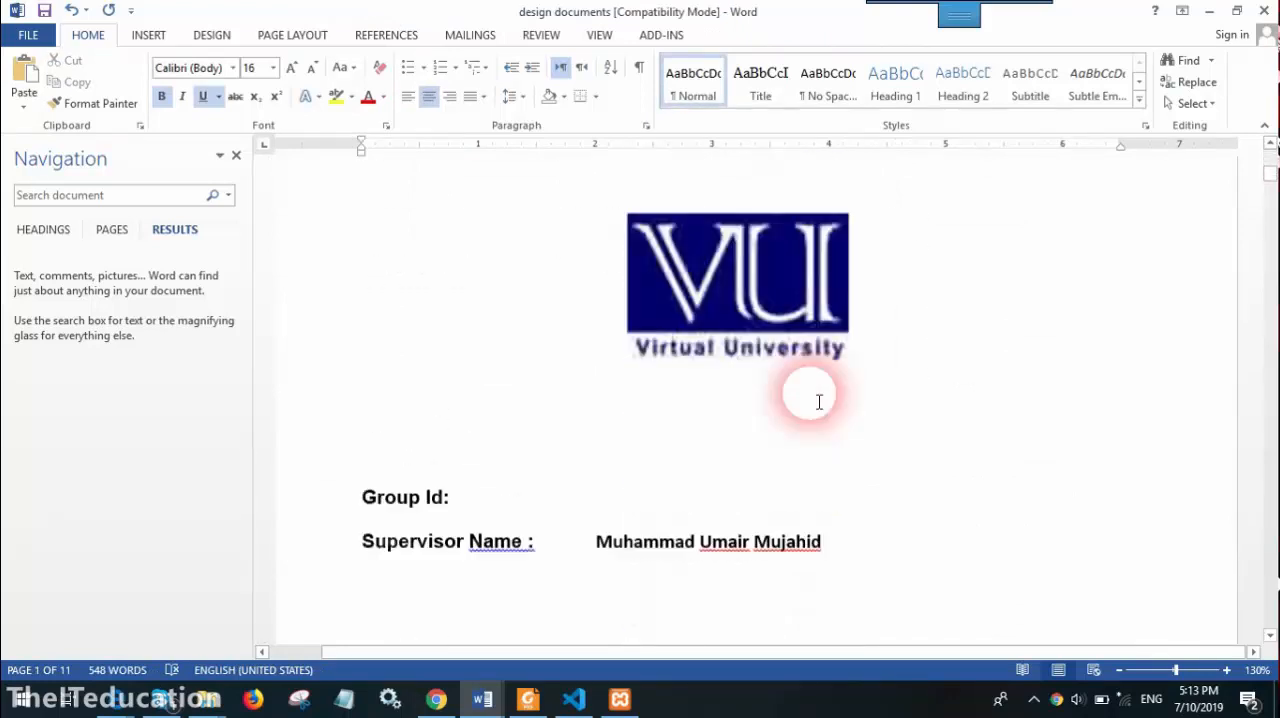
scroll(818, 401, "down", 5)
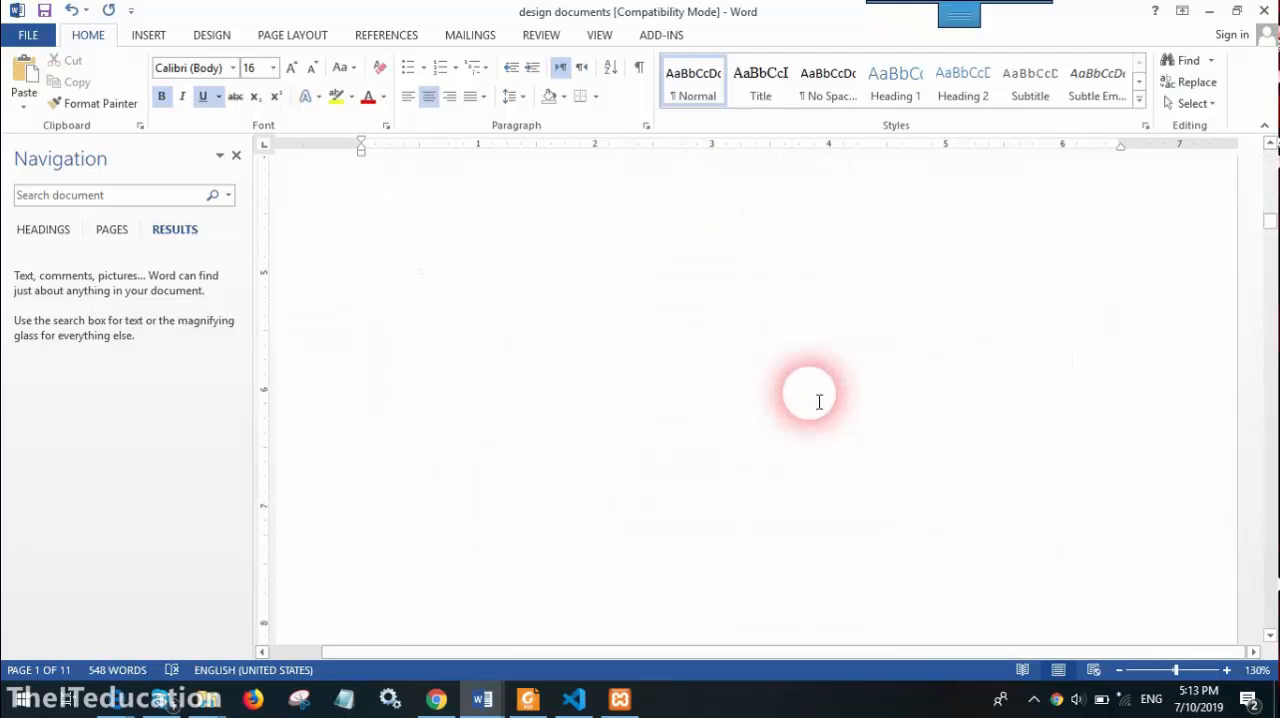
scroll(818, 401, "down", 2)
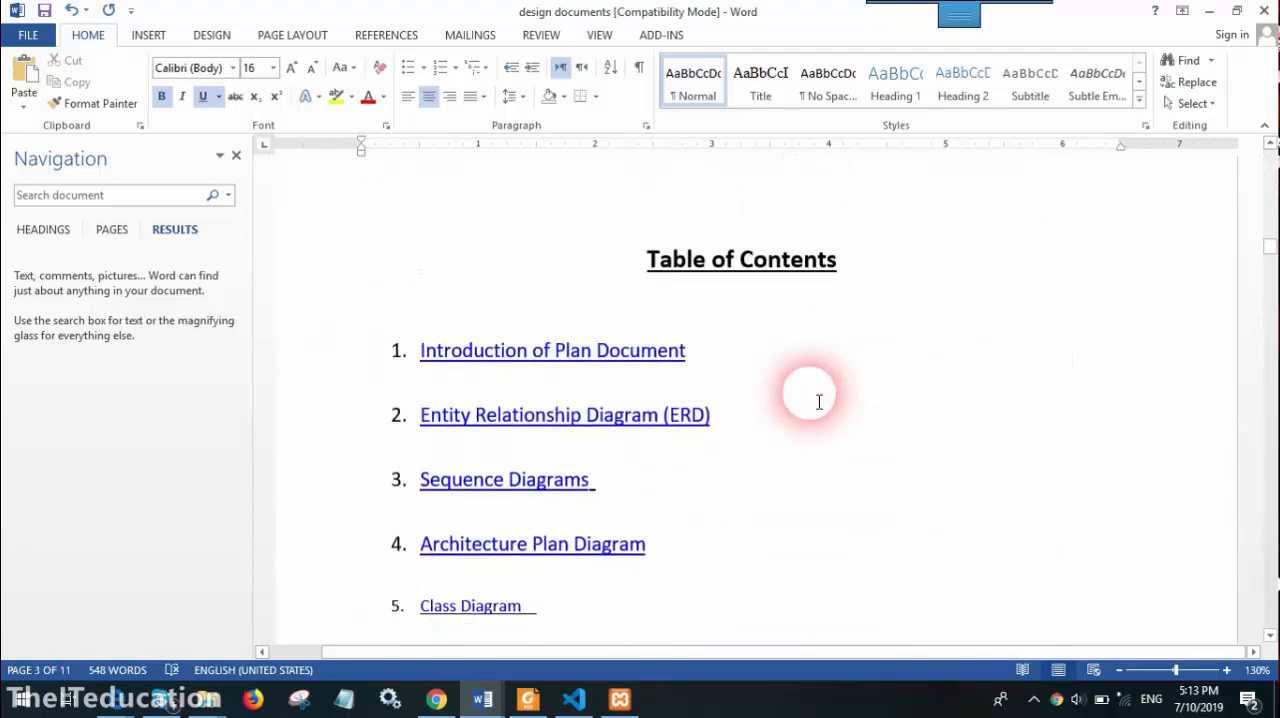
scroll(818, 401, "down", 8)
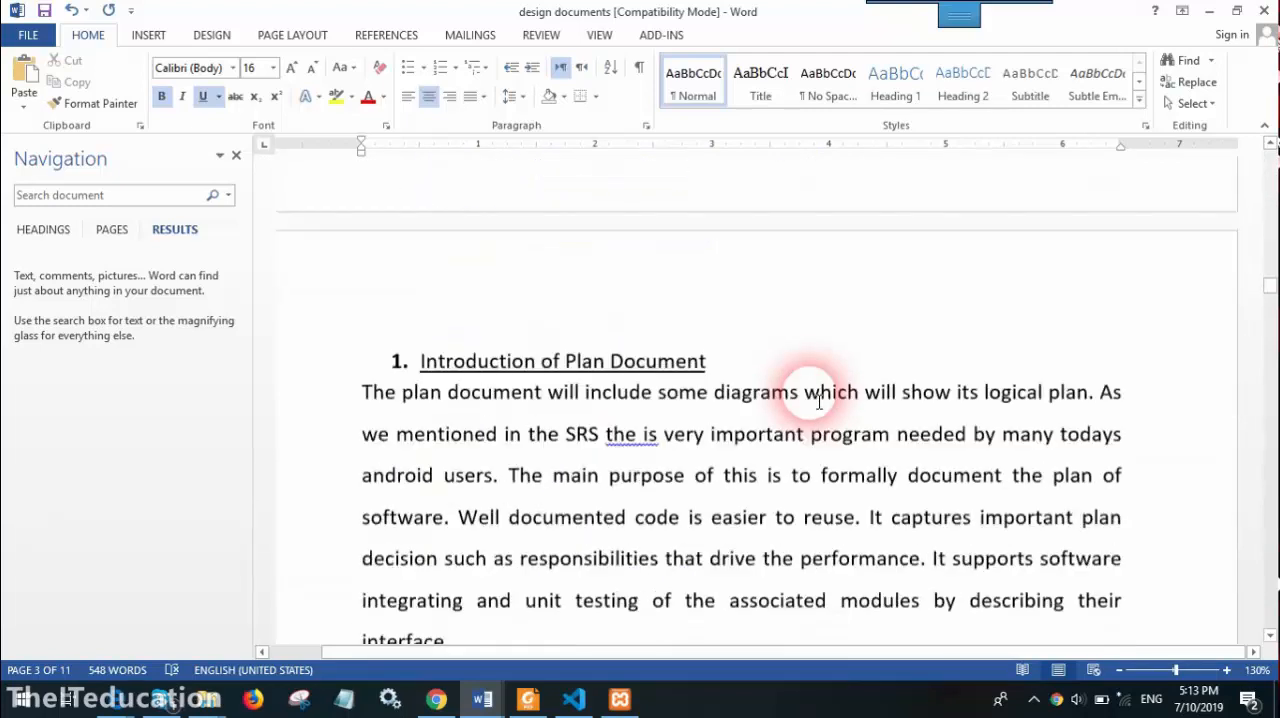
scroll(818, 401, "down", 1)
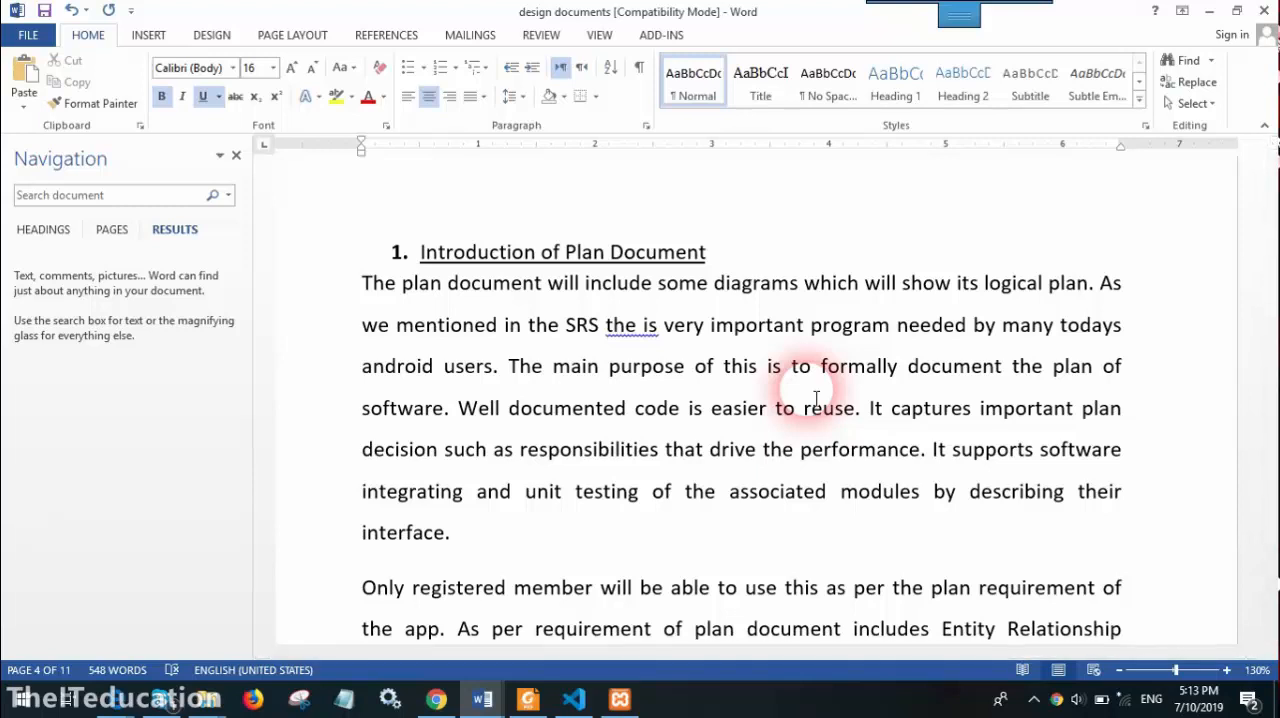
Reopen Find and Replace and search for the misspelled word "deciseon" with Sounds like (English) enabled
left_click(1190, 82)
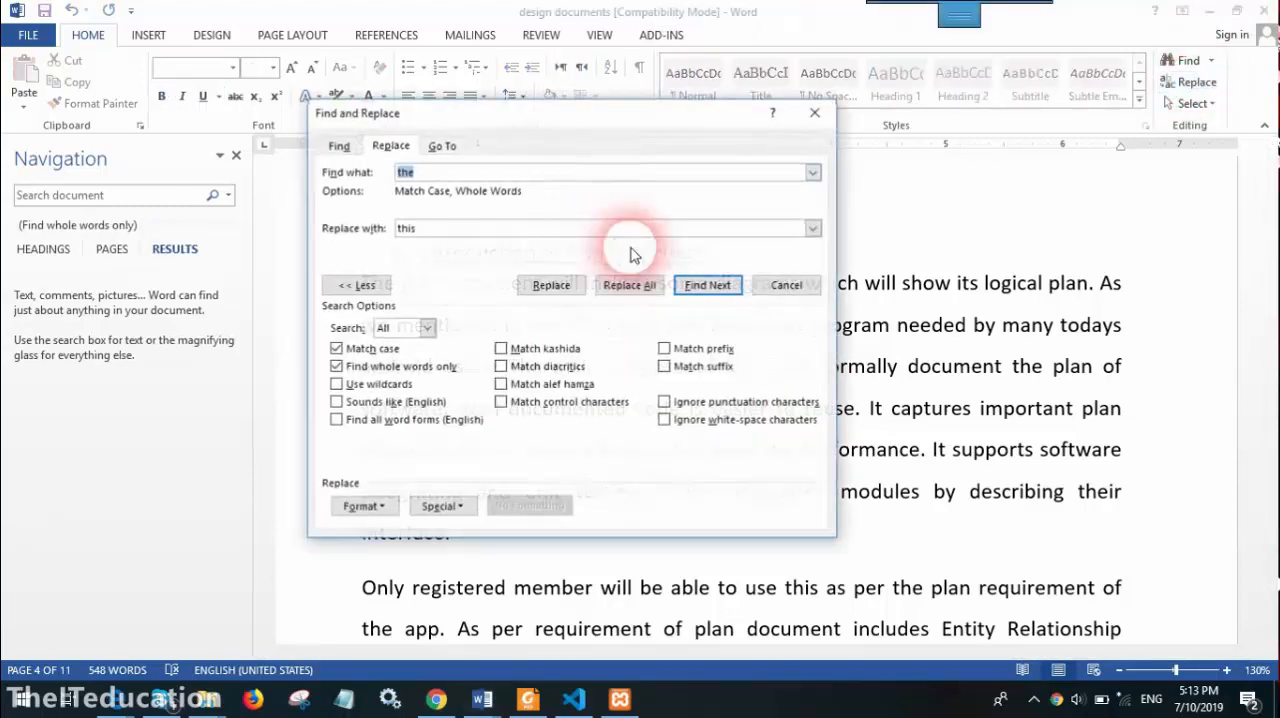
type("dec")
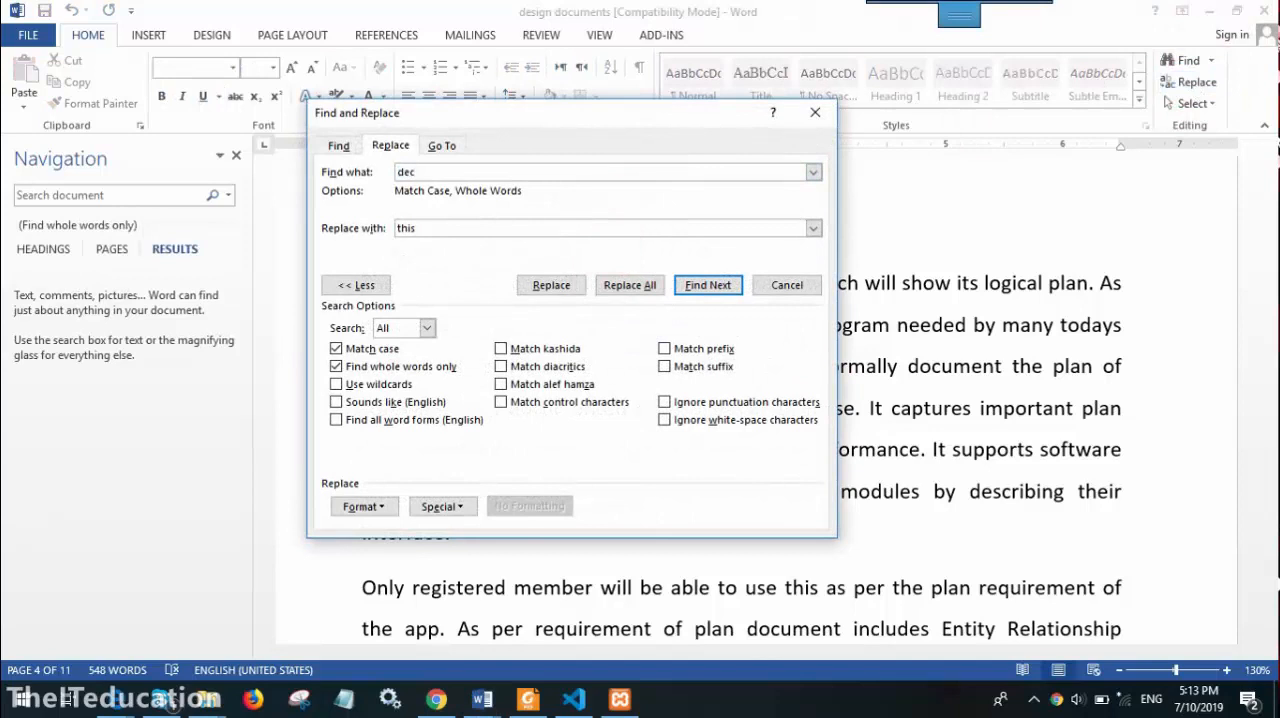
left_click(405, 402)
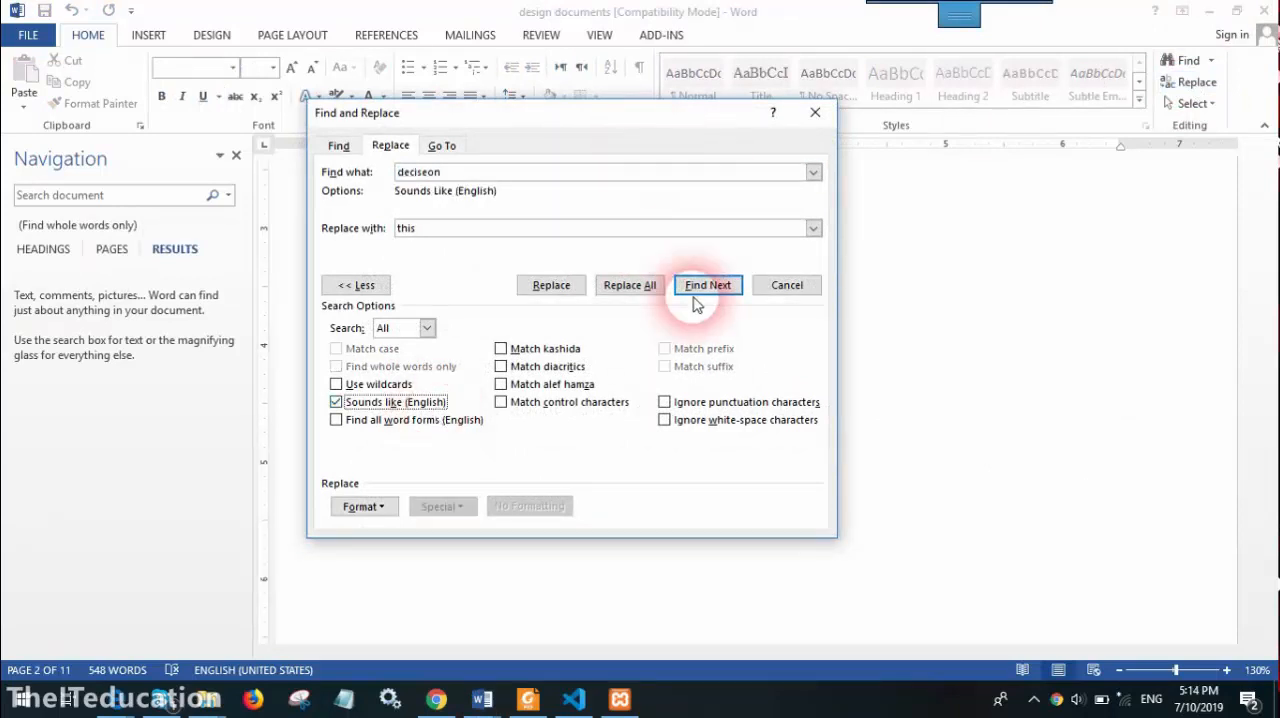
left_click(652, 400)
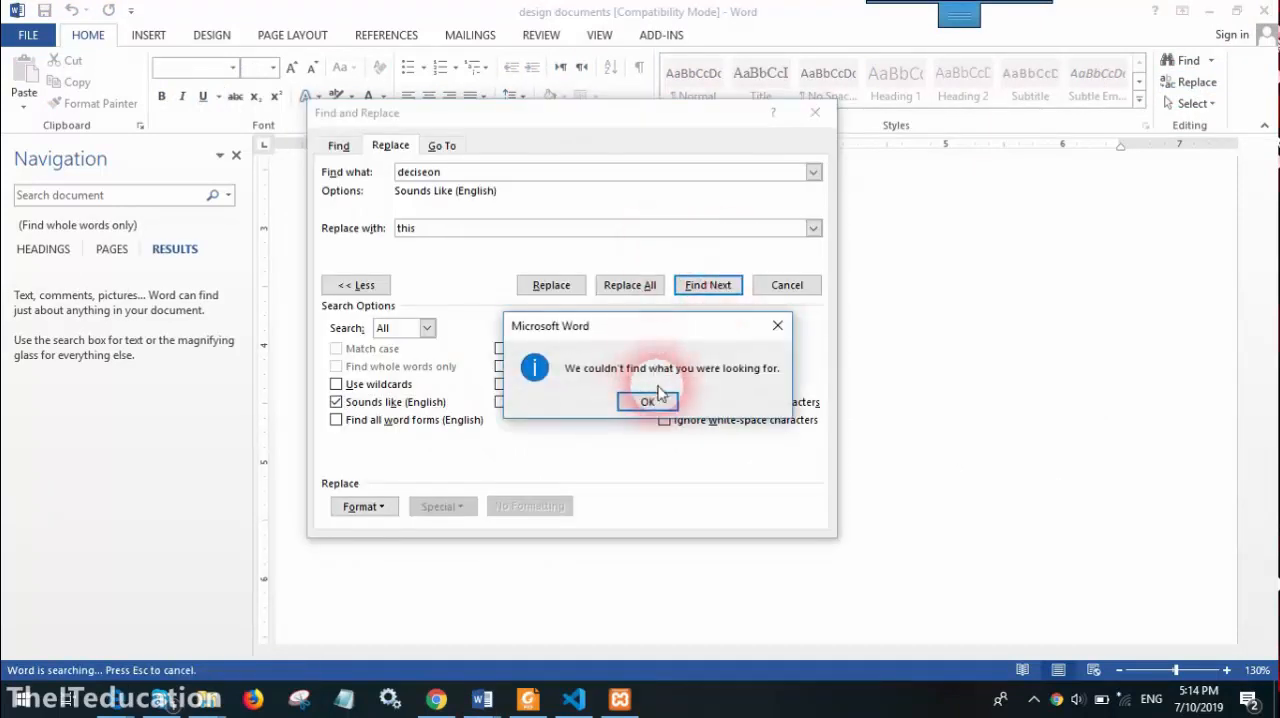
left_click(710, 286)
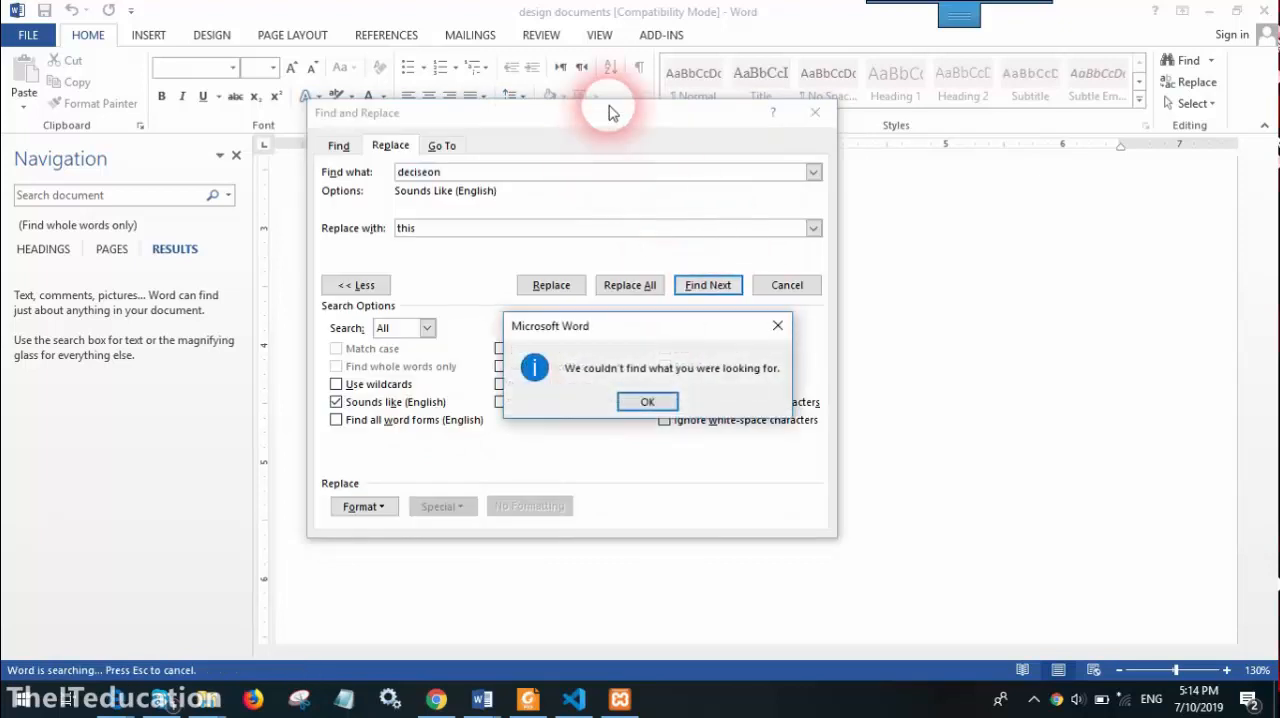
left_click(648, 403)
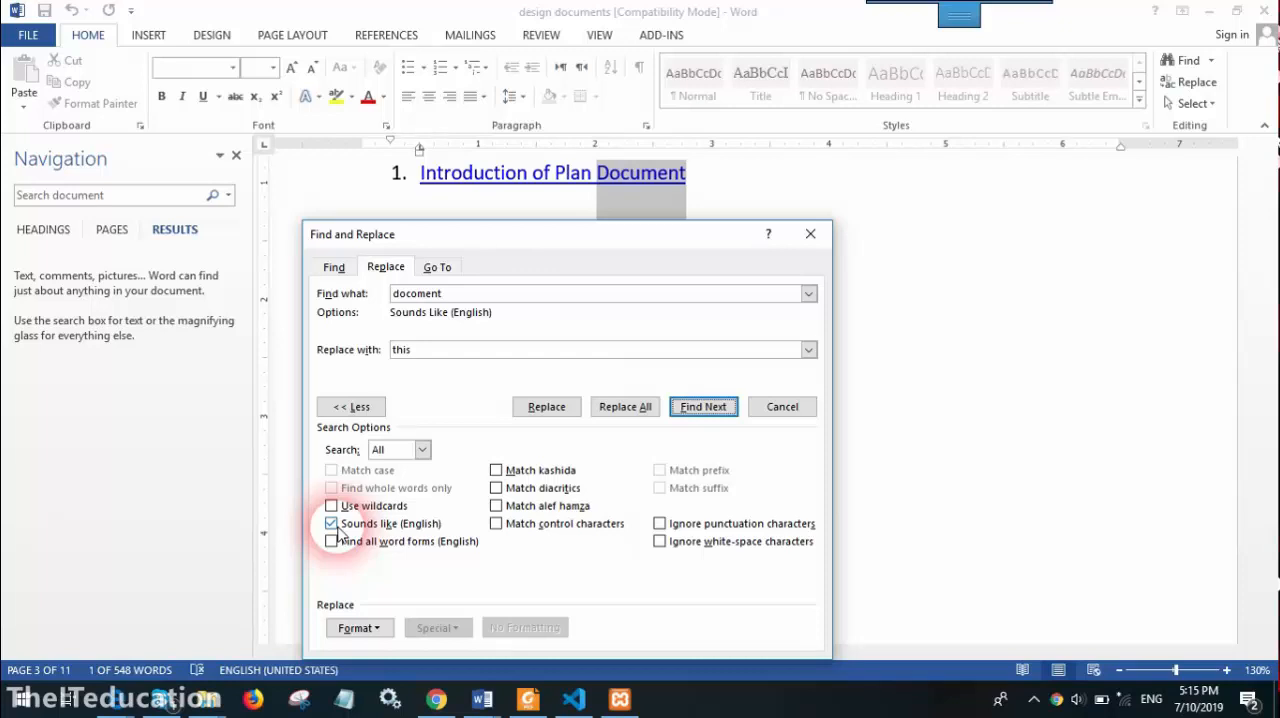
Search for the misspelling "docomant" by sound up to the section 1 heading on page 4, and turn off Sounds like (English)
left_click(443, 293)
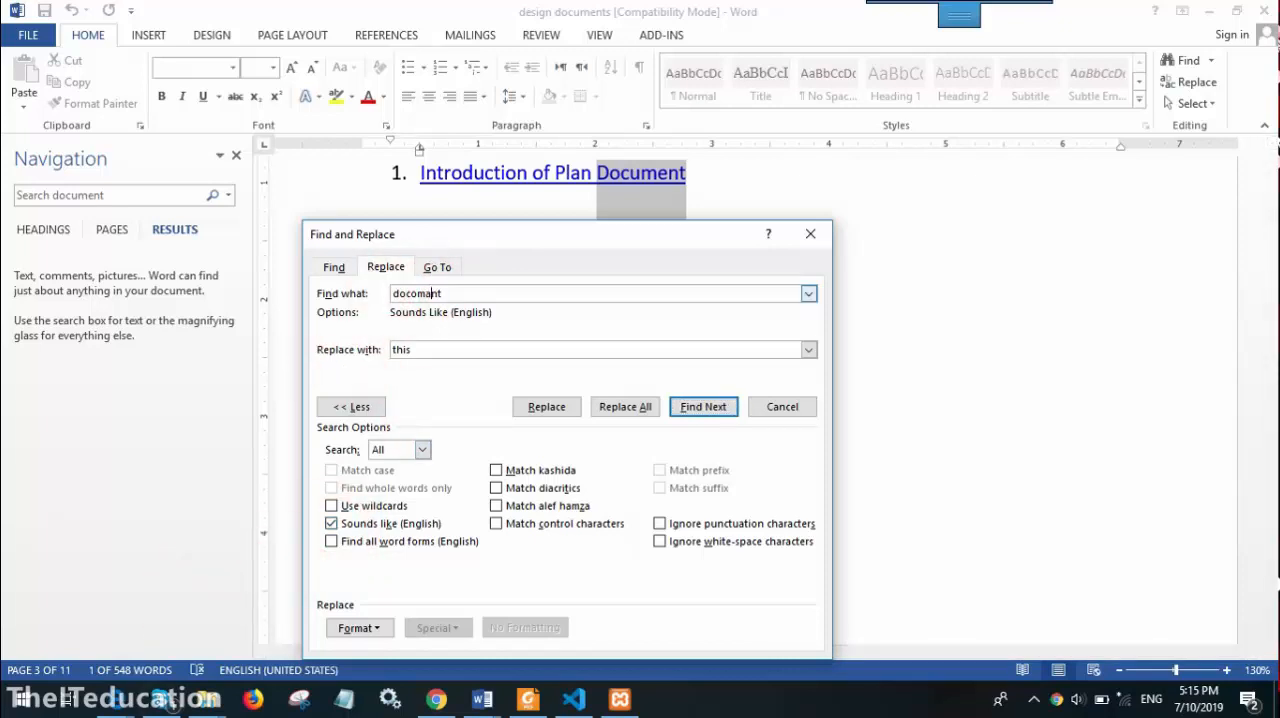
left_click(712, 407)
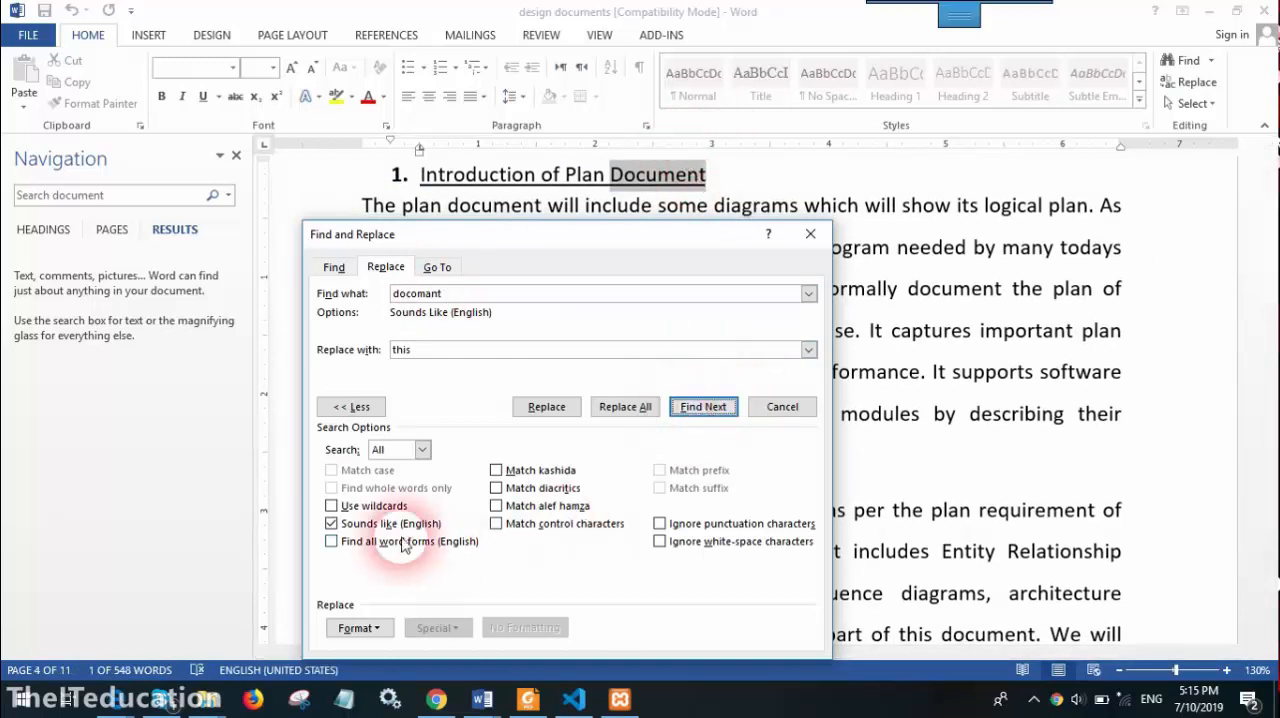
left_click(336, 528)
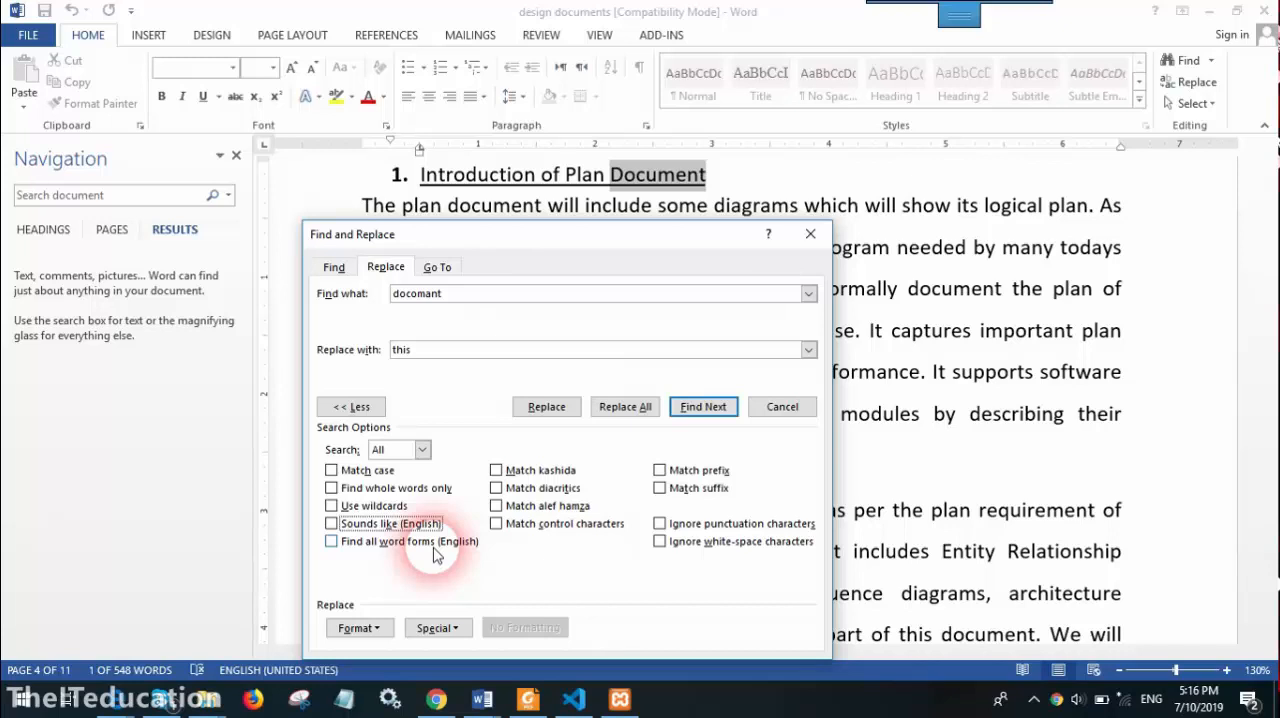
Search for "include" with Find all word forms (English) enabled, keeping the dialog clear of the start of the page 4 text
left_click_drag(535, 243, 686, 78)
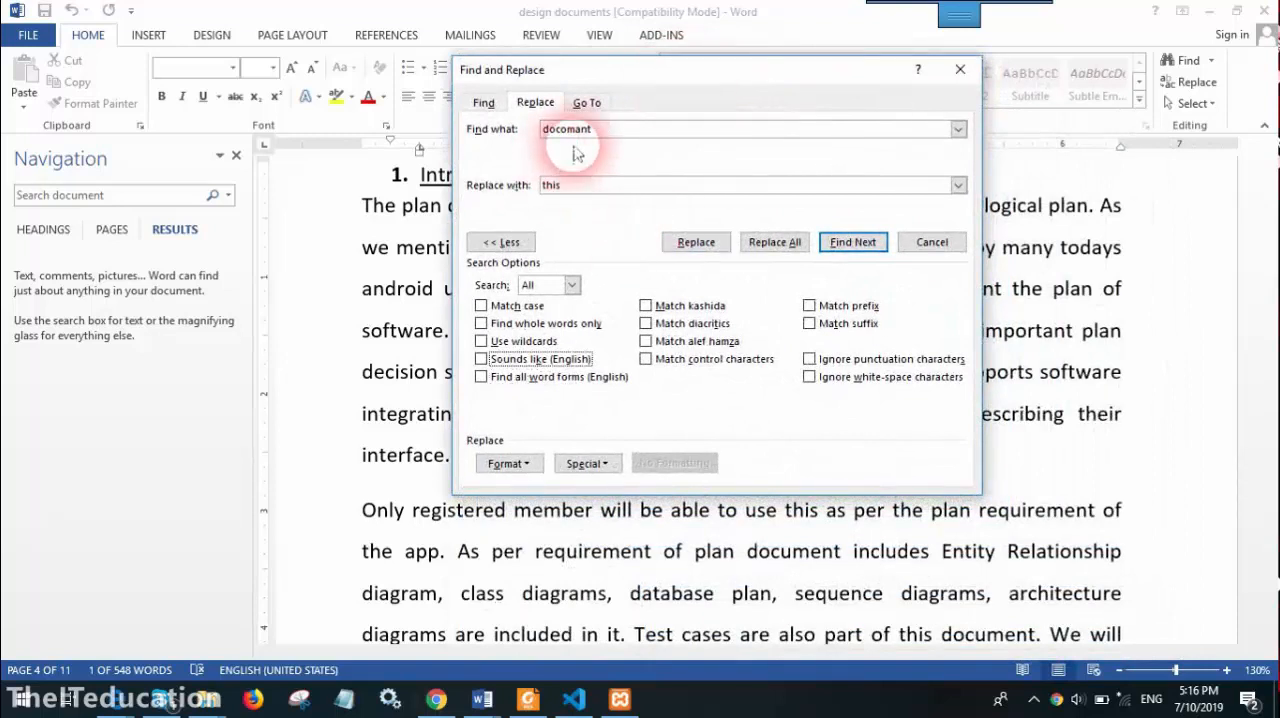
left_click(604, 129)
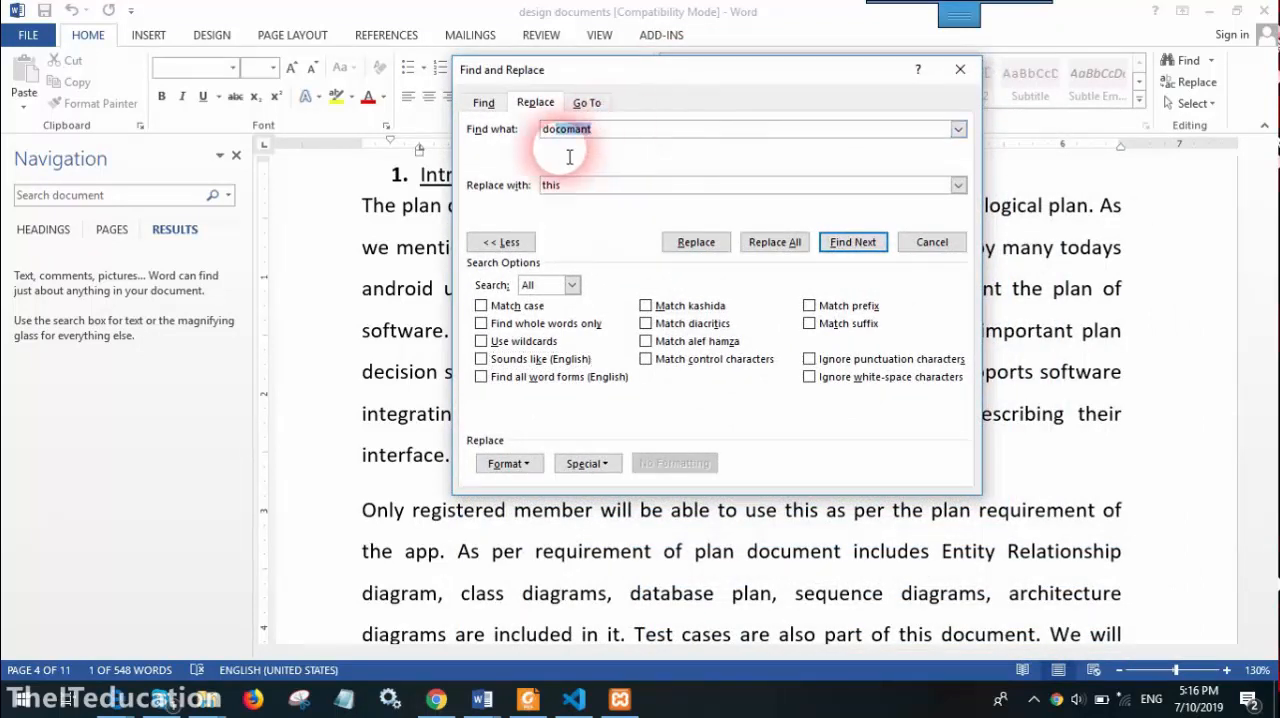
left_click_drag(595, 129, 476, 117)
key("BackSpace")
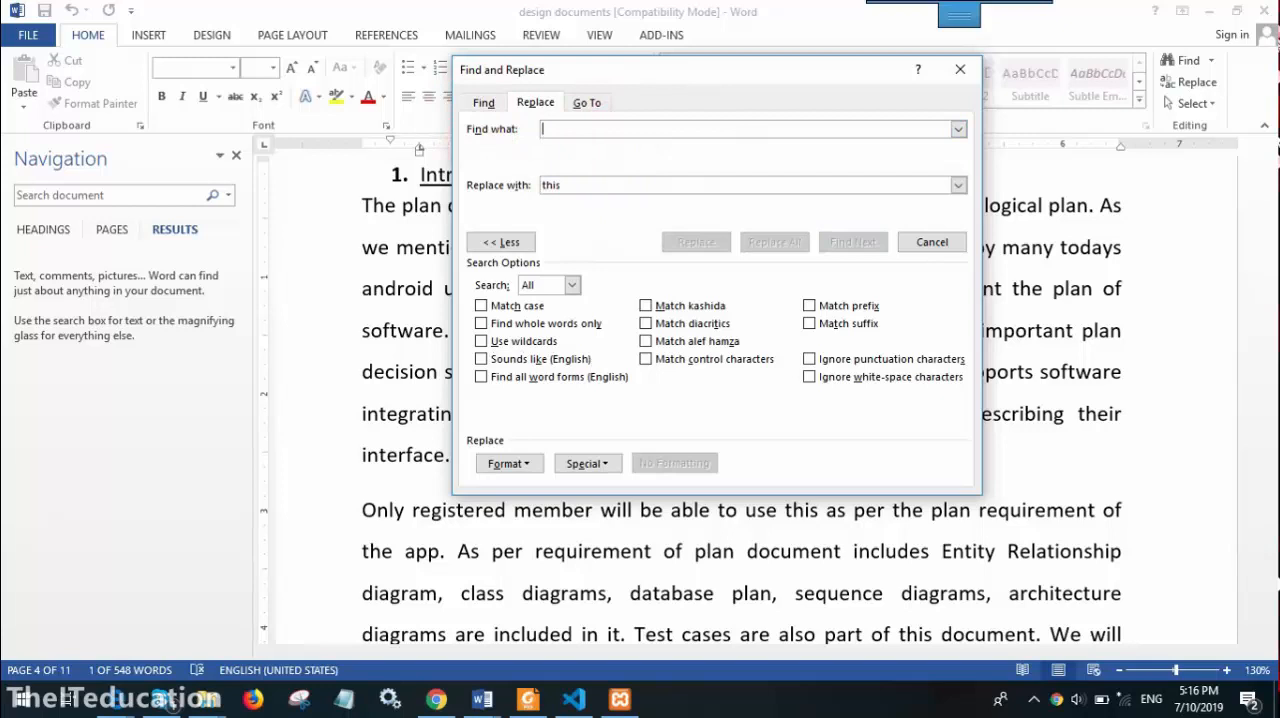
type("include")
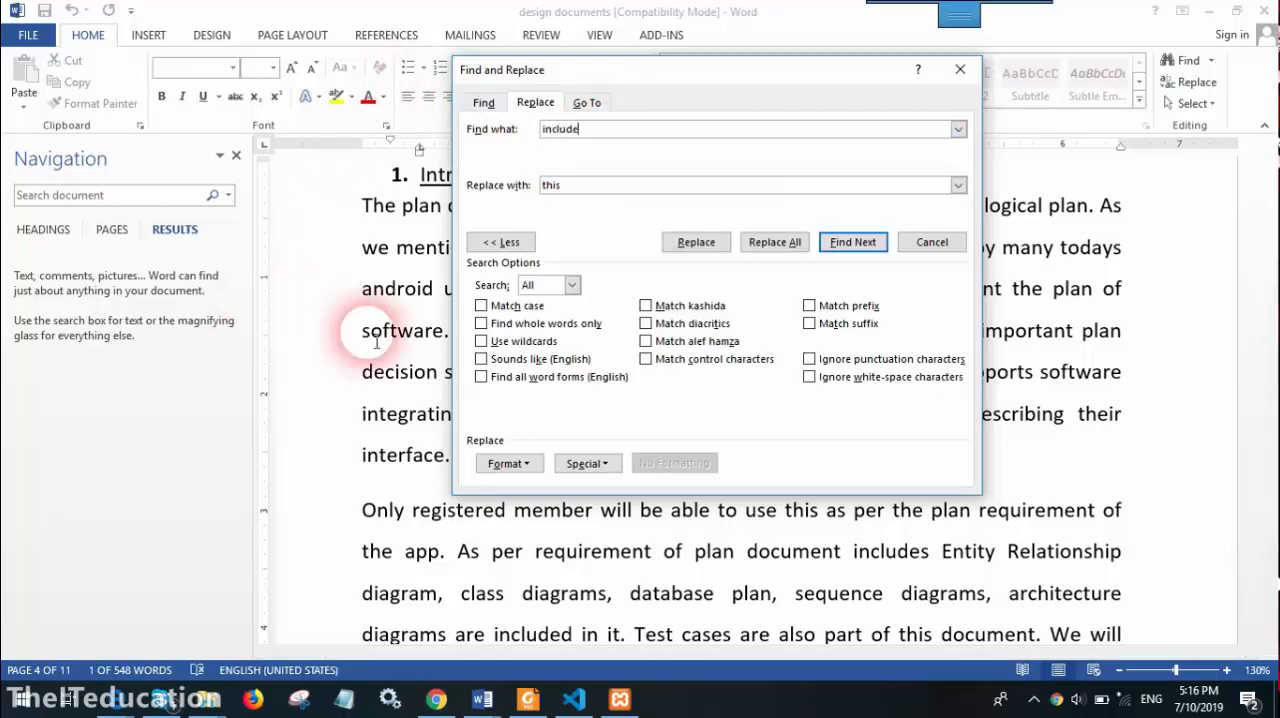
left_click(500, 378)
left_click(853, 242)
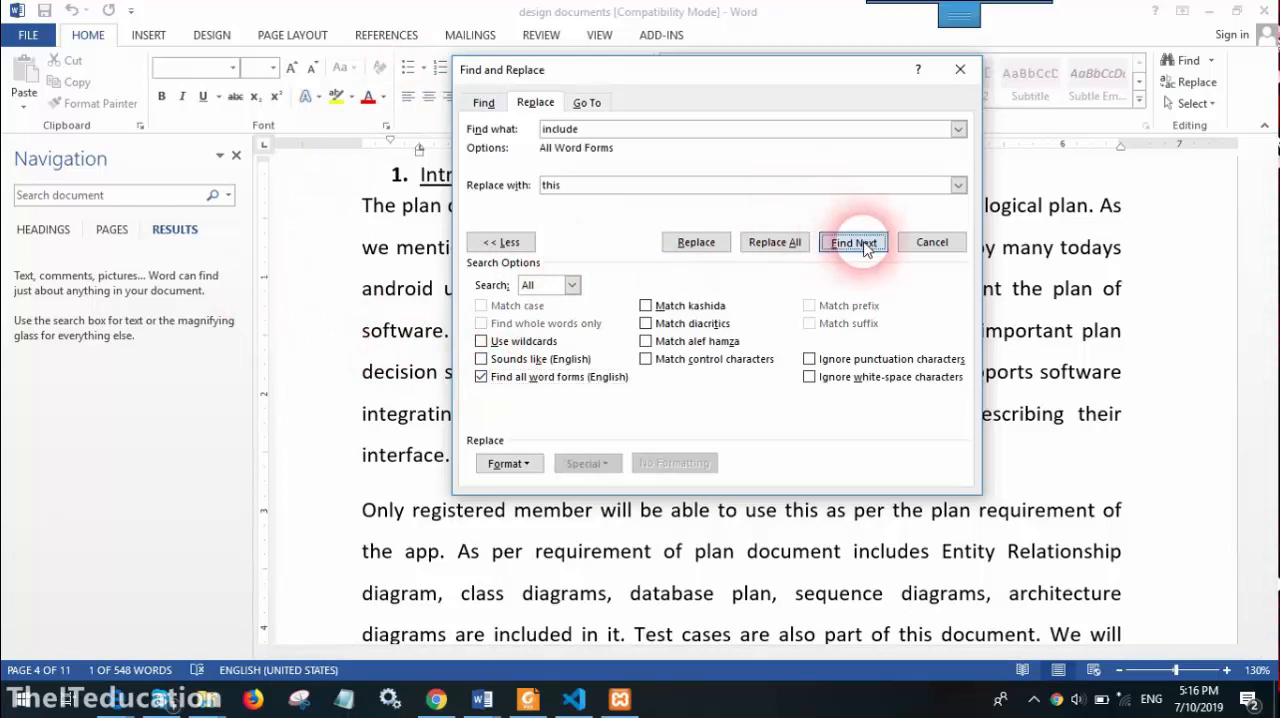
Step through the remaining word forms of "include" until the end of the document, keeping the dialog clear of the matches
left_click(840, 415)
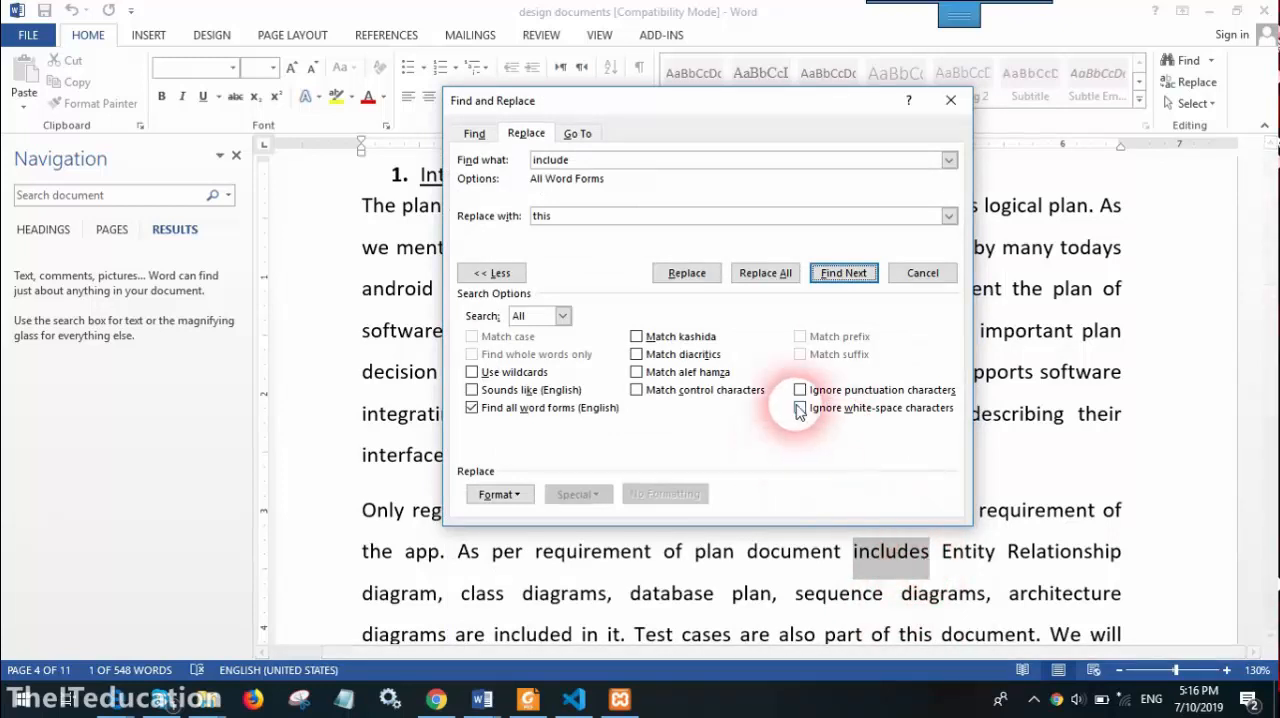
left_click(840, 272)
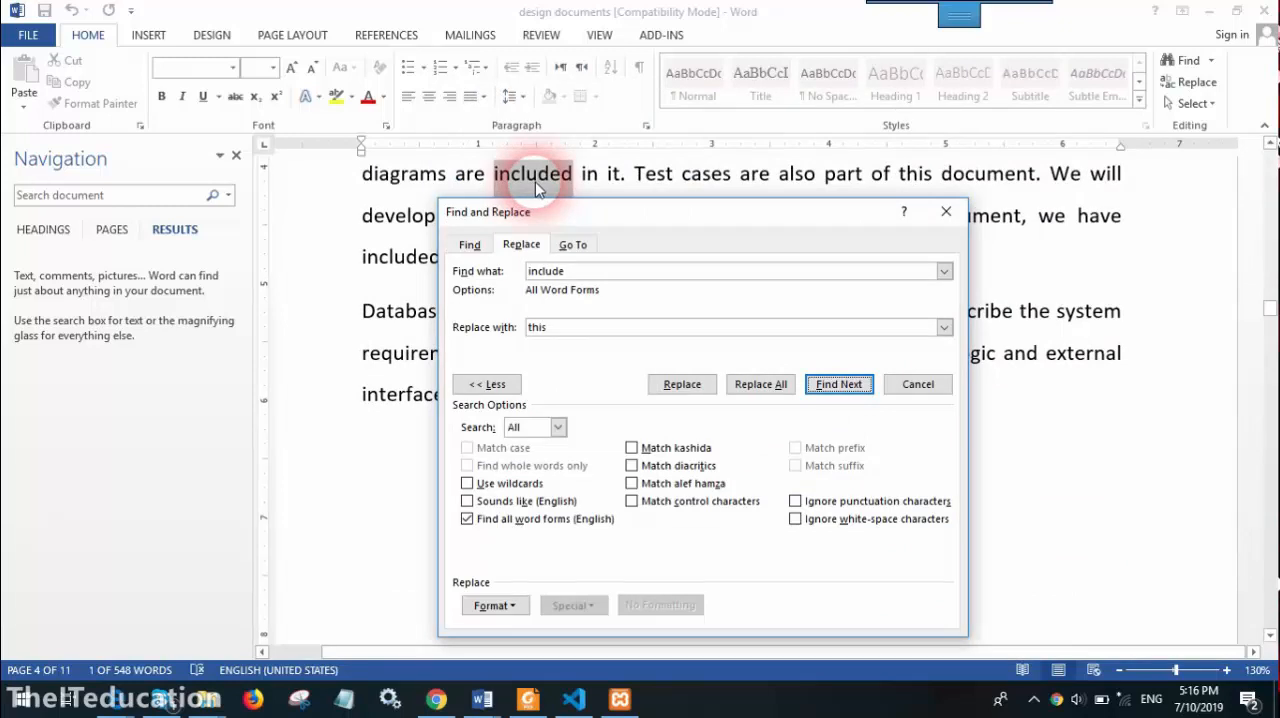
left_click(845, 386)
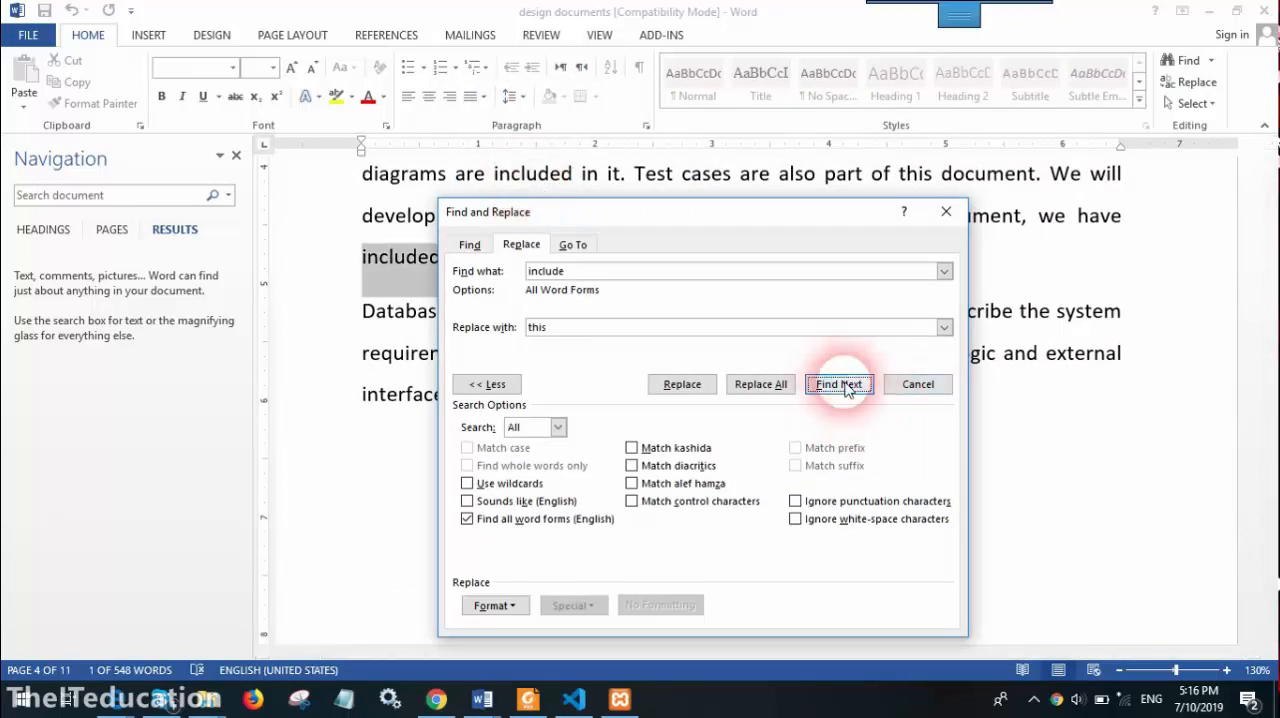
left_click_drag(729, 229, 819, 248)
left_click(935, 413)
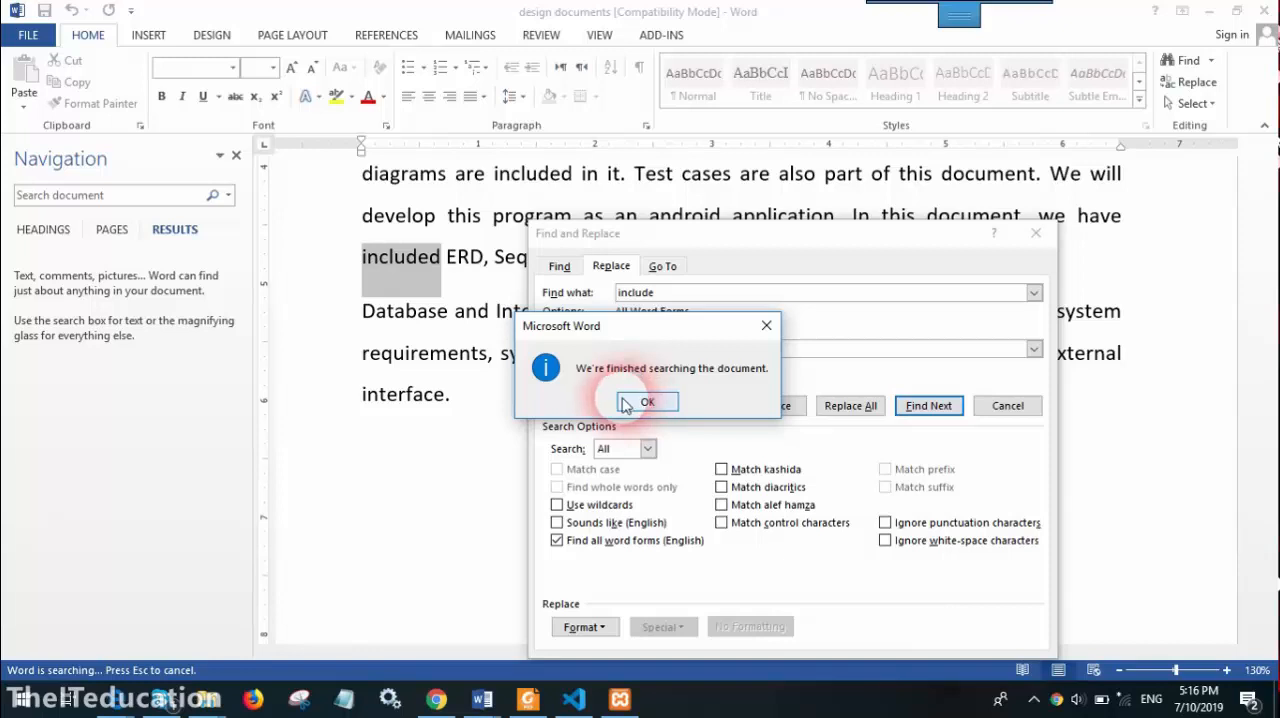
left_click(645, 402)
Replace all word forms of "include" with "pertain" throughout the document, accepting the Replace All confirmation
left_click(660, 352)
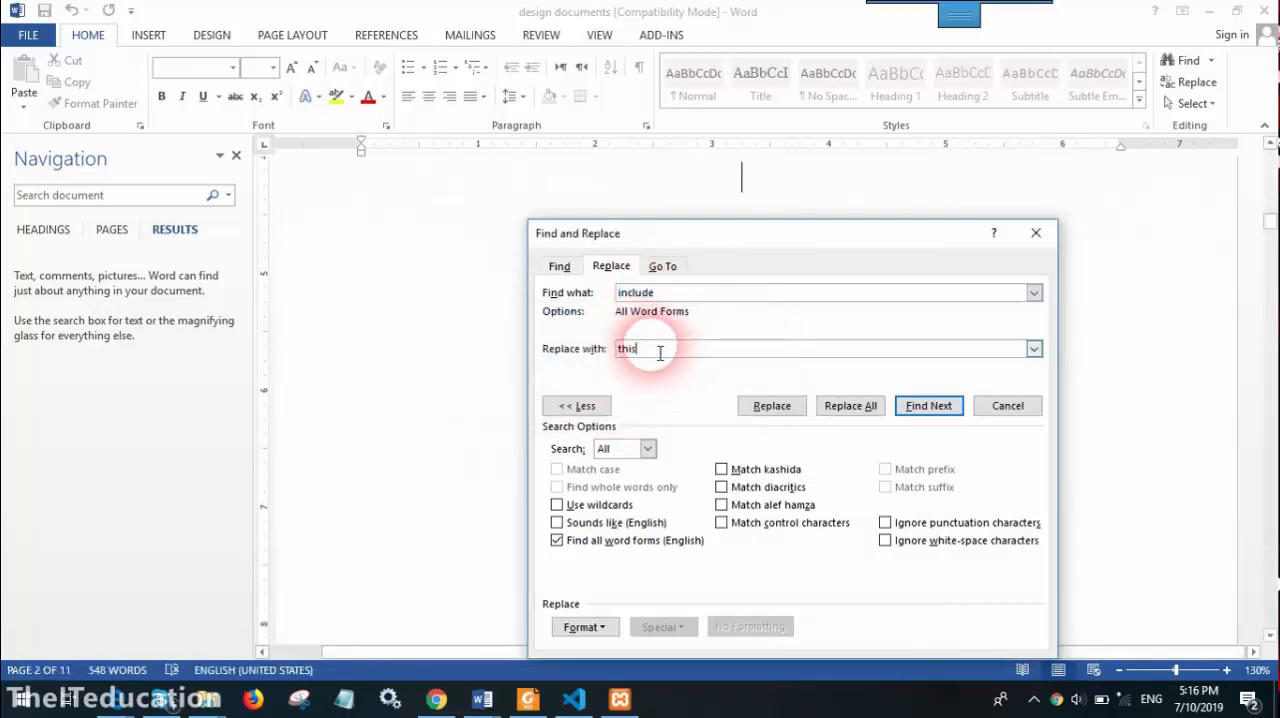
key("BackSpace")
key("BackSpace")
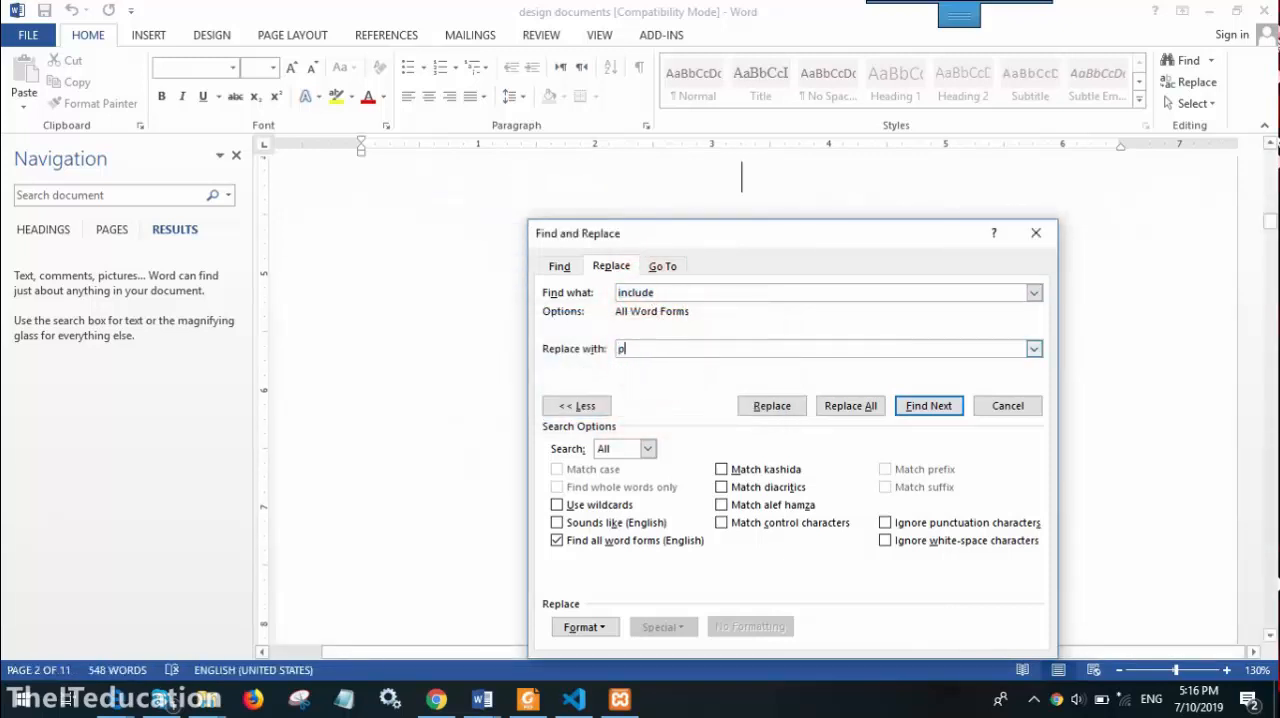
type("pertain")
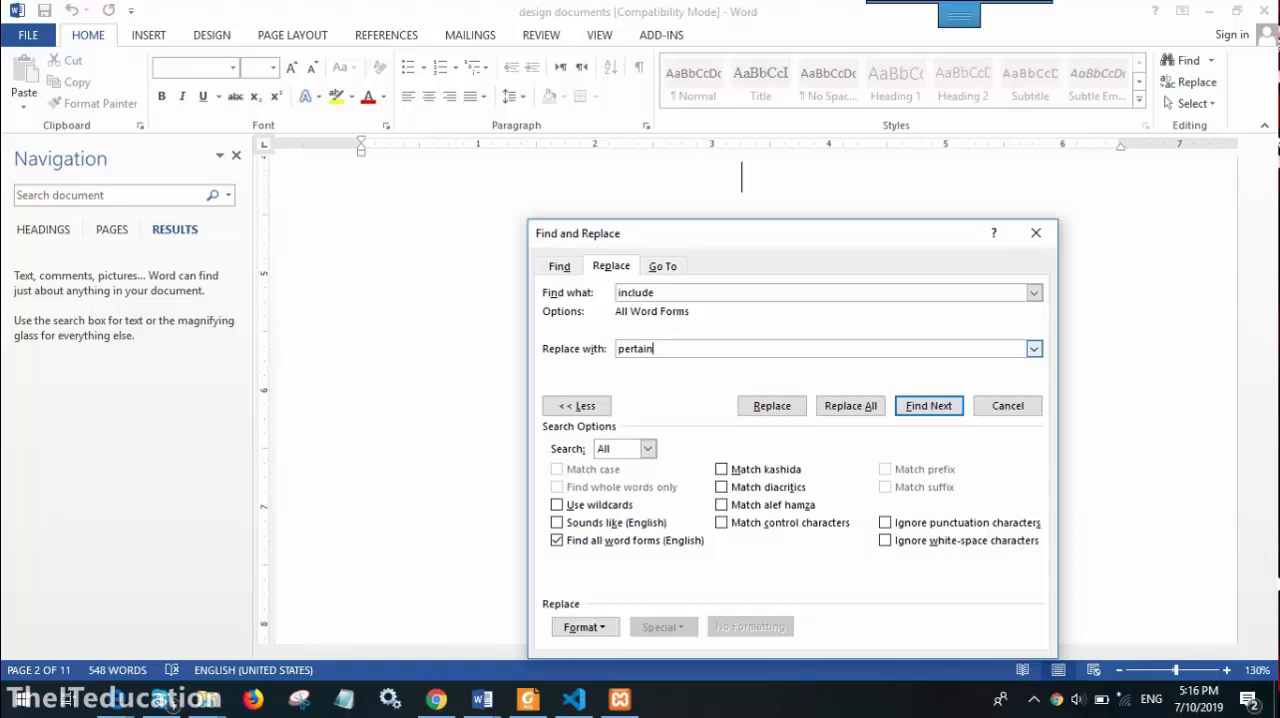
left_click(848, 407)
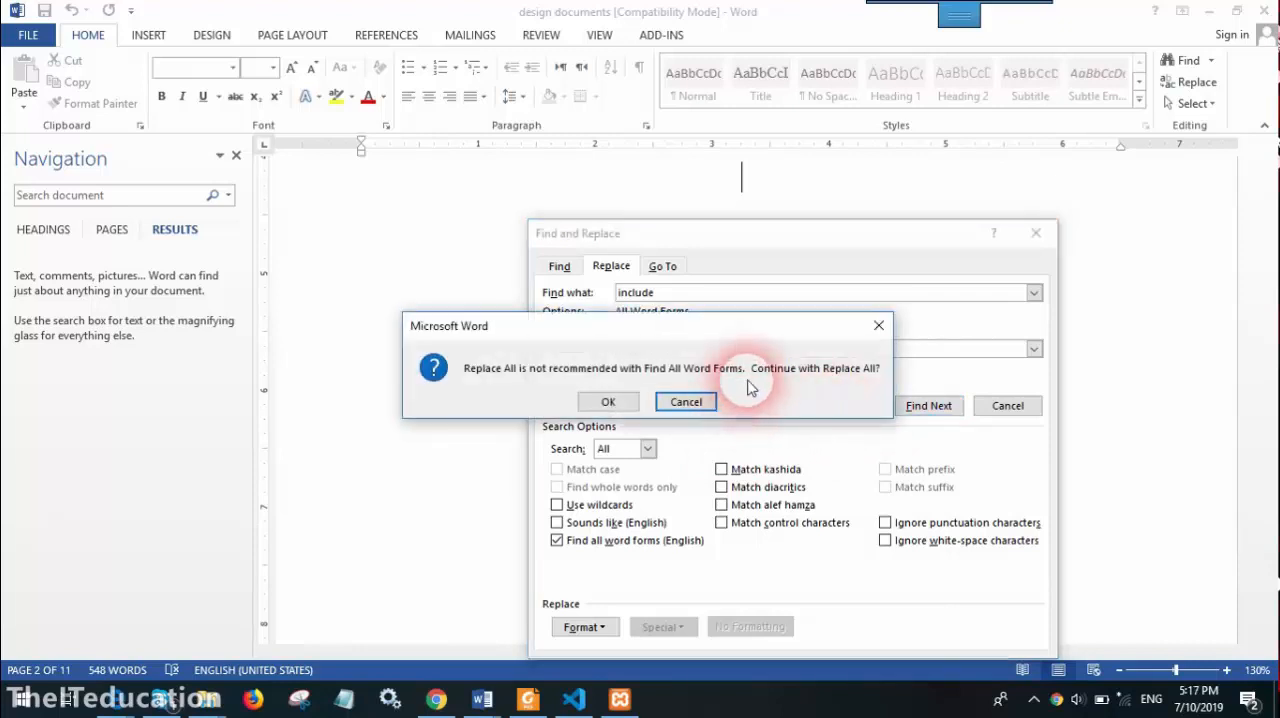
left_click(605, 401)
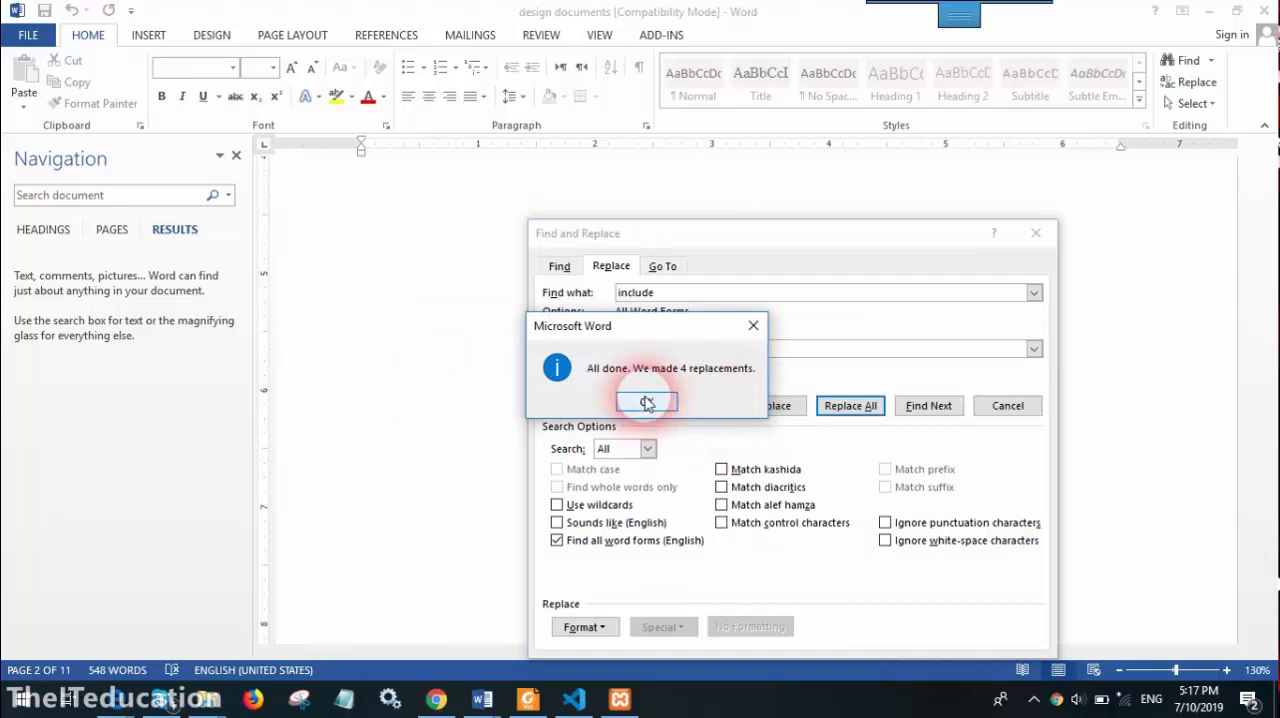
left_click(647, 402)
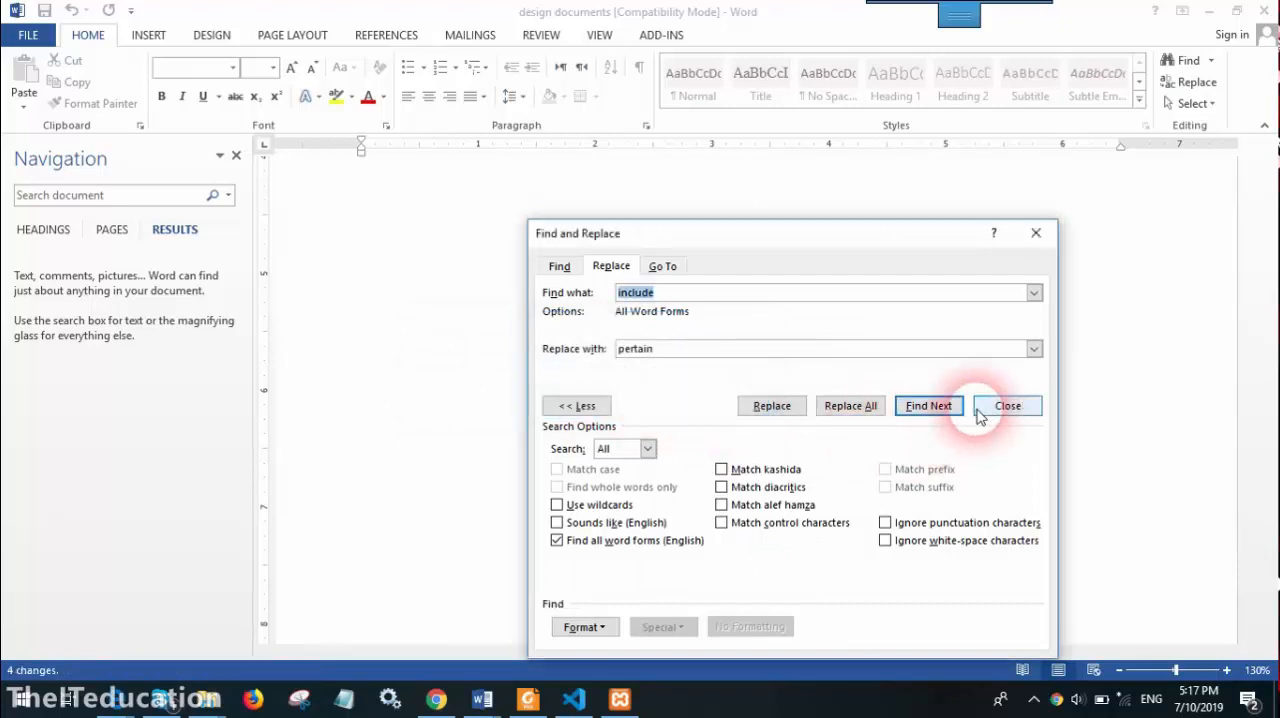
Search for "pertain" with Find all word forms (English) still enabled and step through the matches on page 4
left_click(723, 302)
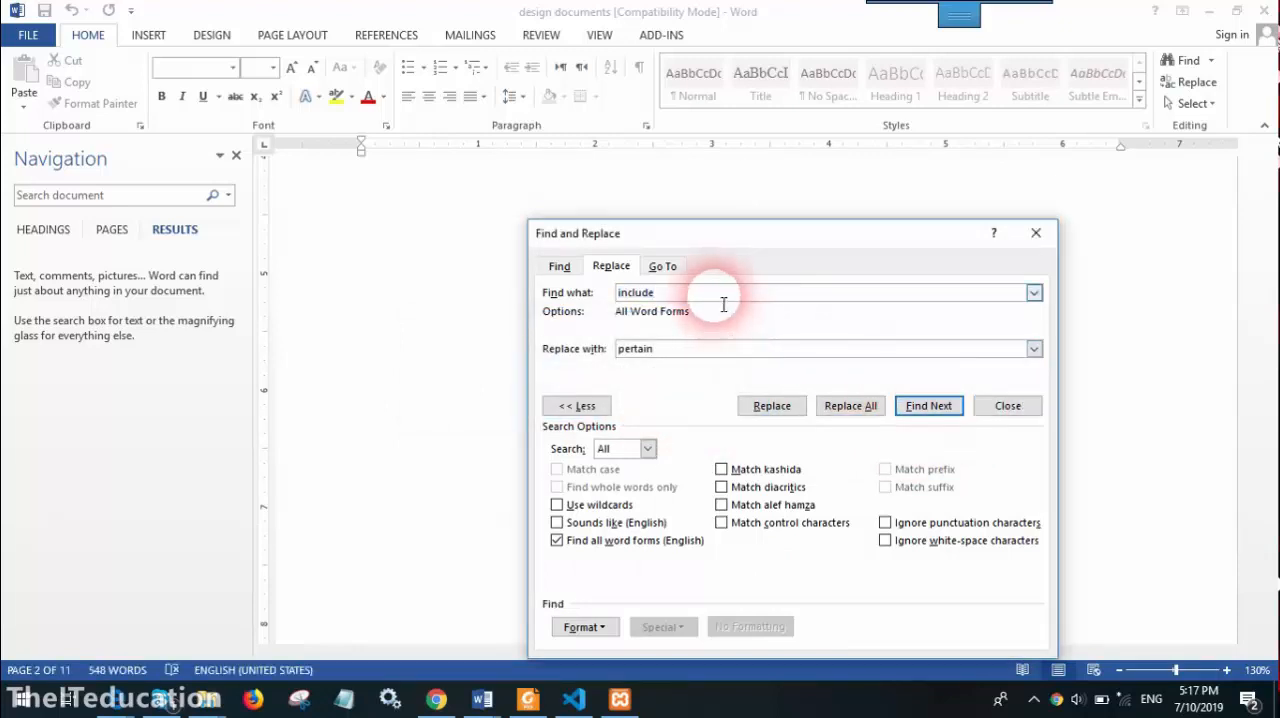
key("BackSpace")
key("BackSpace")
key("BackSpace")
type("pertains")
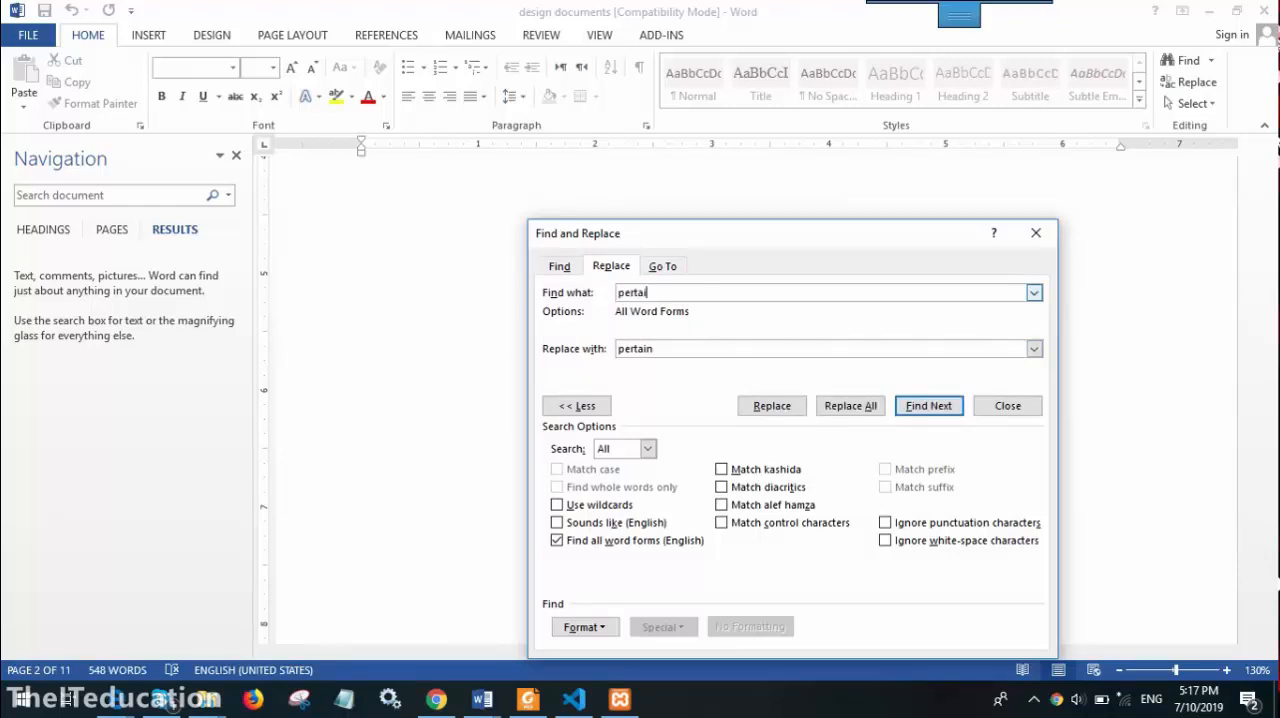
double_click(683, 352)
type("i")
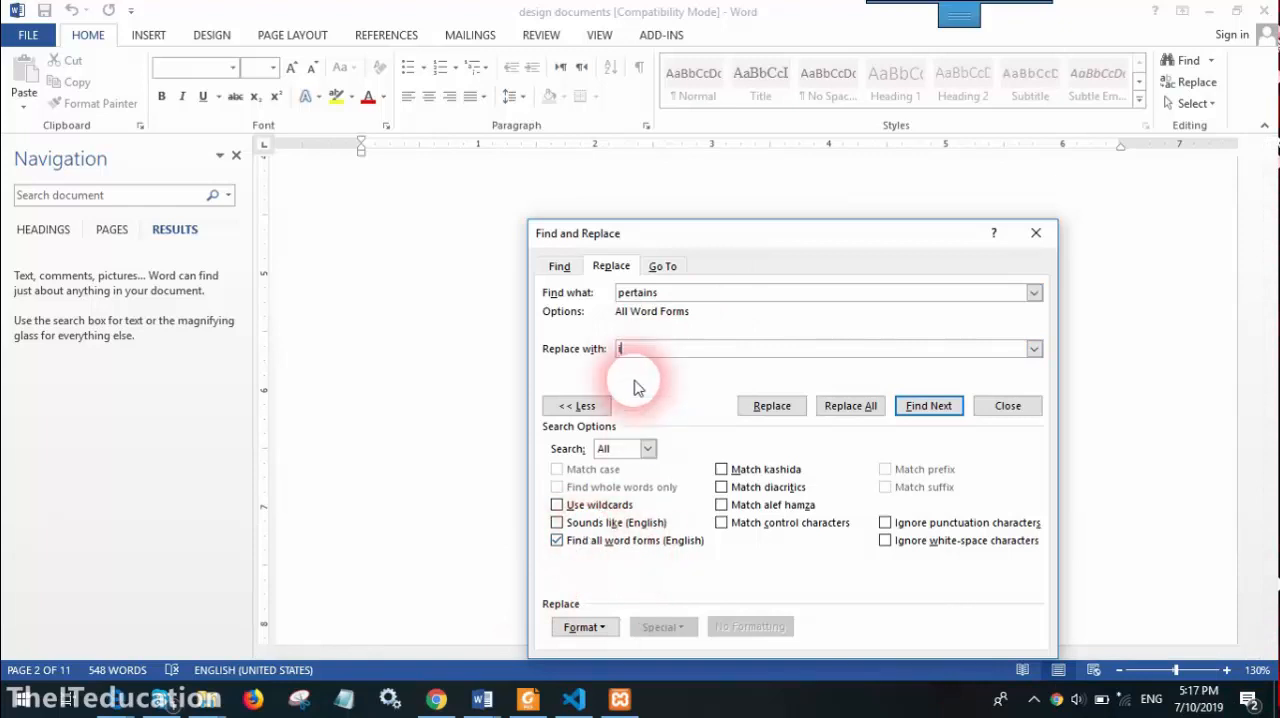
left_click(679, 294)
key("BackSpace")
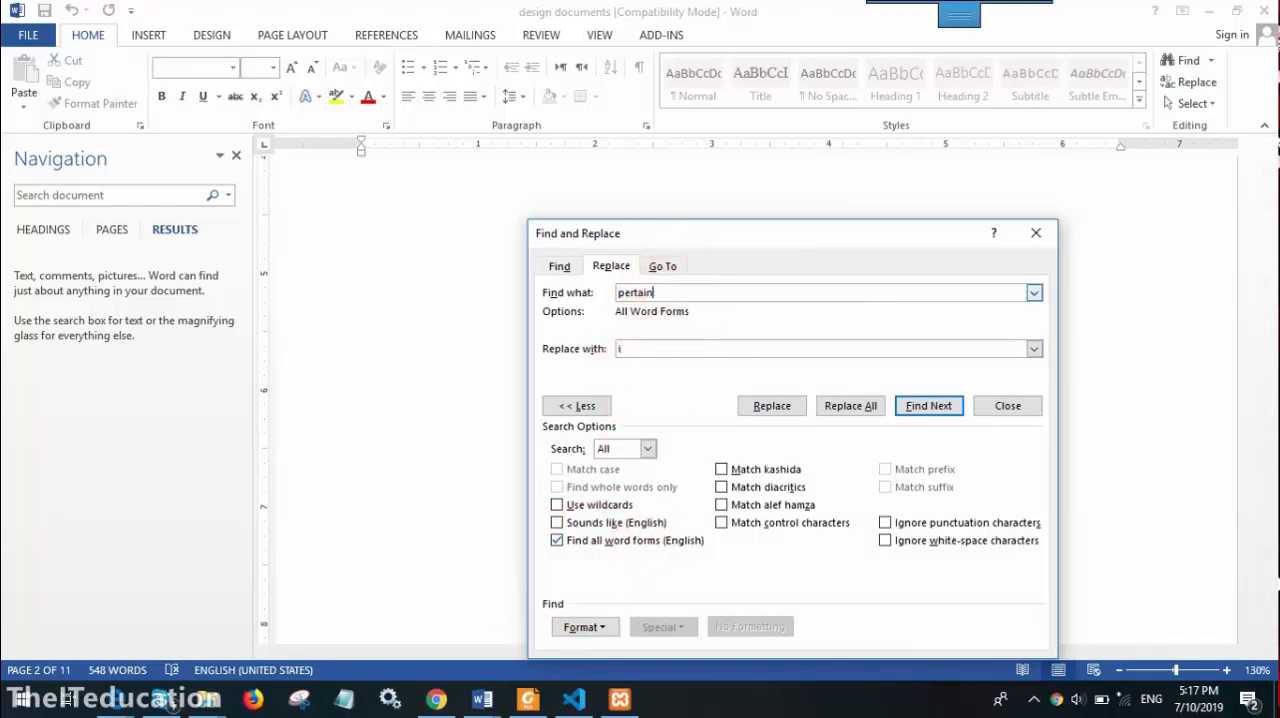
left_click(922, 410)
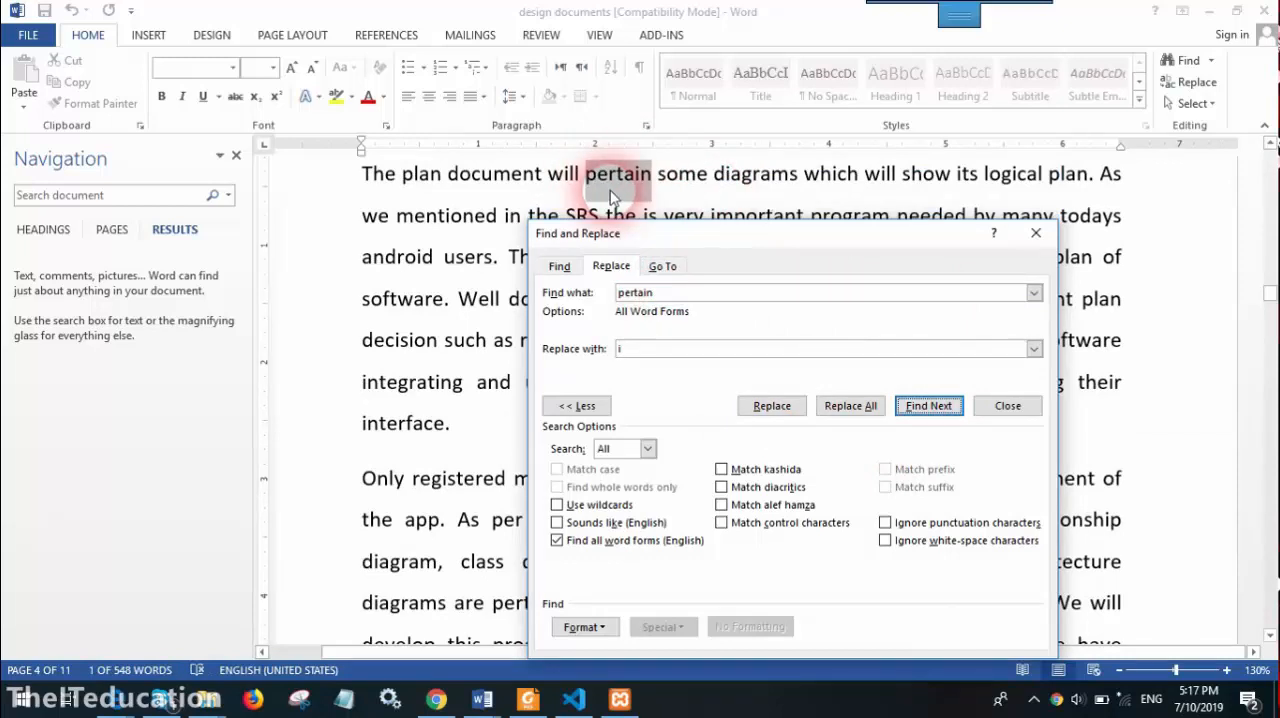
left_click(900, 405)
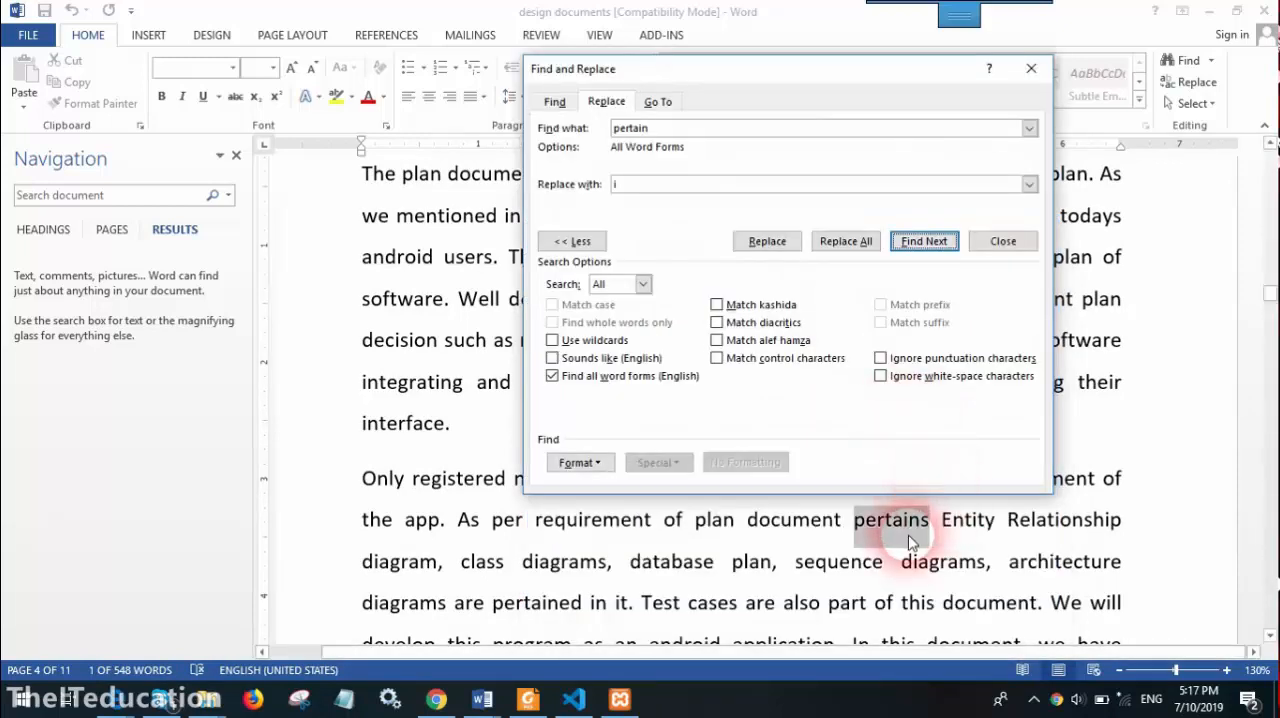
left_click(924, 241)
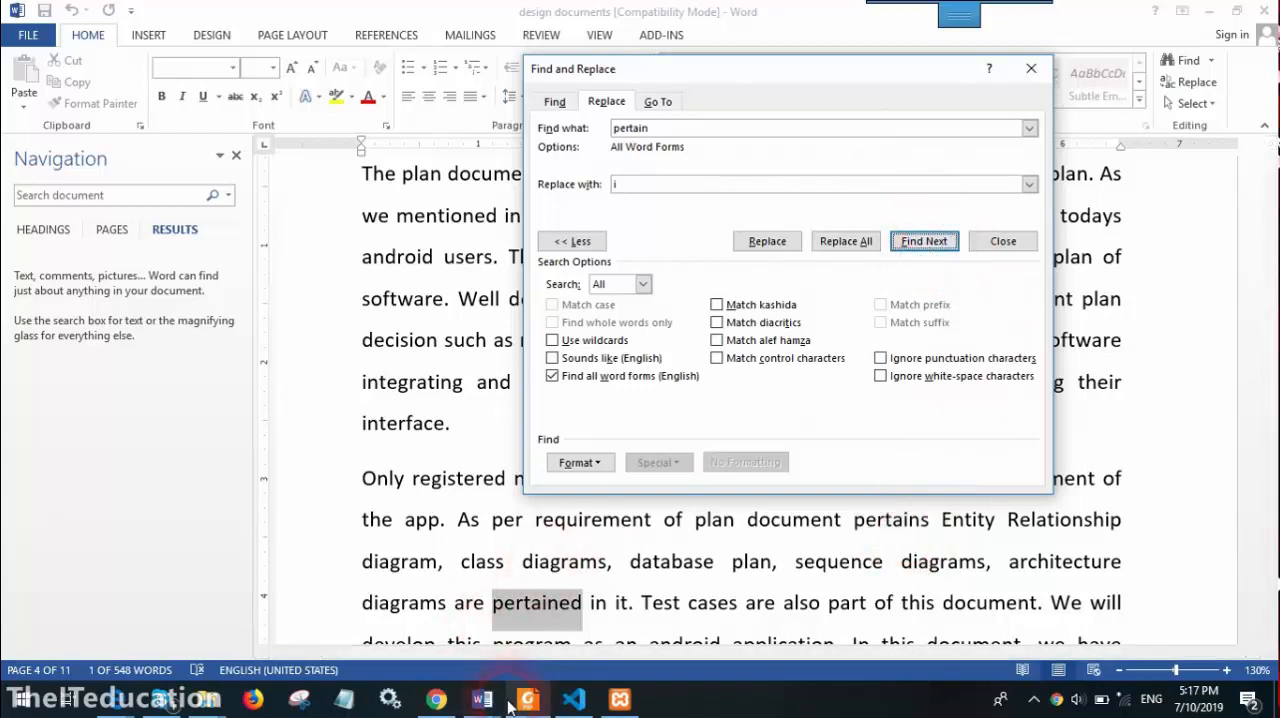
Check the open Ms office training 45 days course document, and close Find and Replace in the design documents file
mouse_move(498, 703)
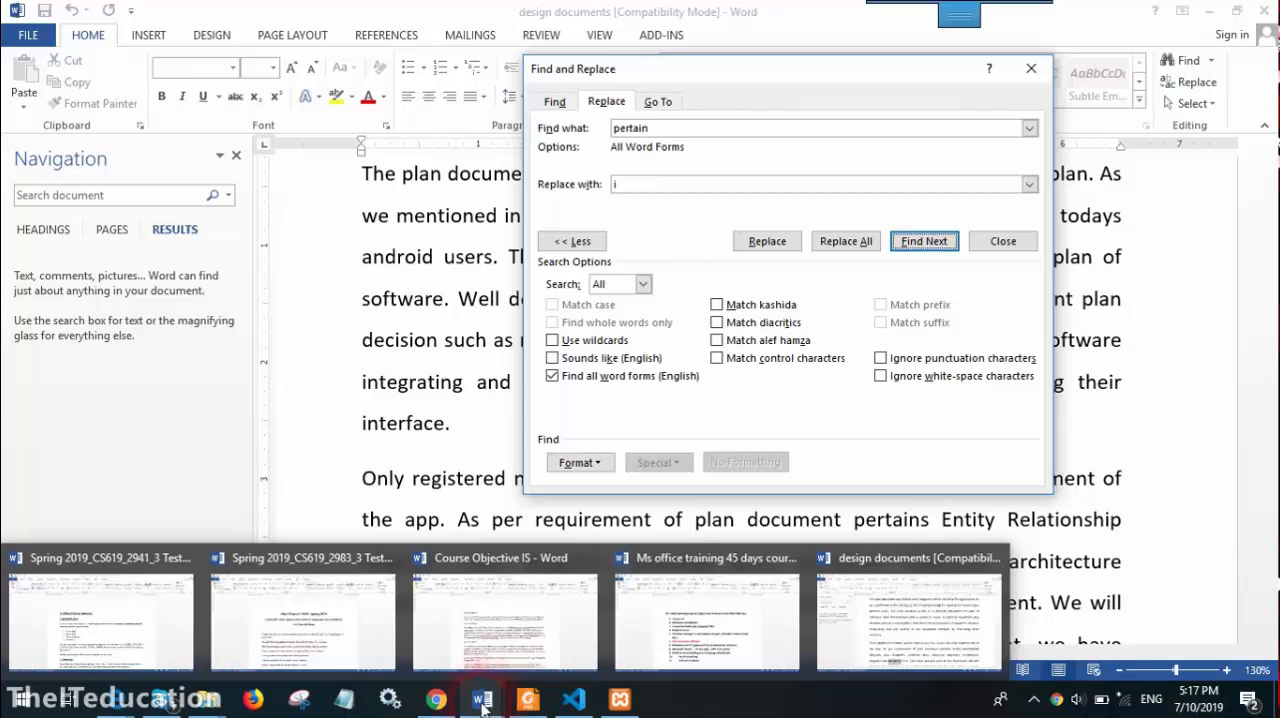
left_click(300, 617)
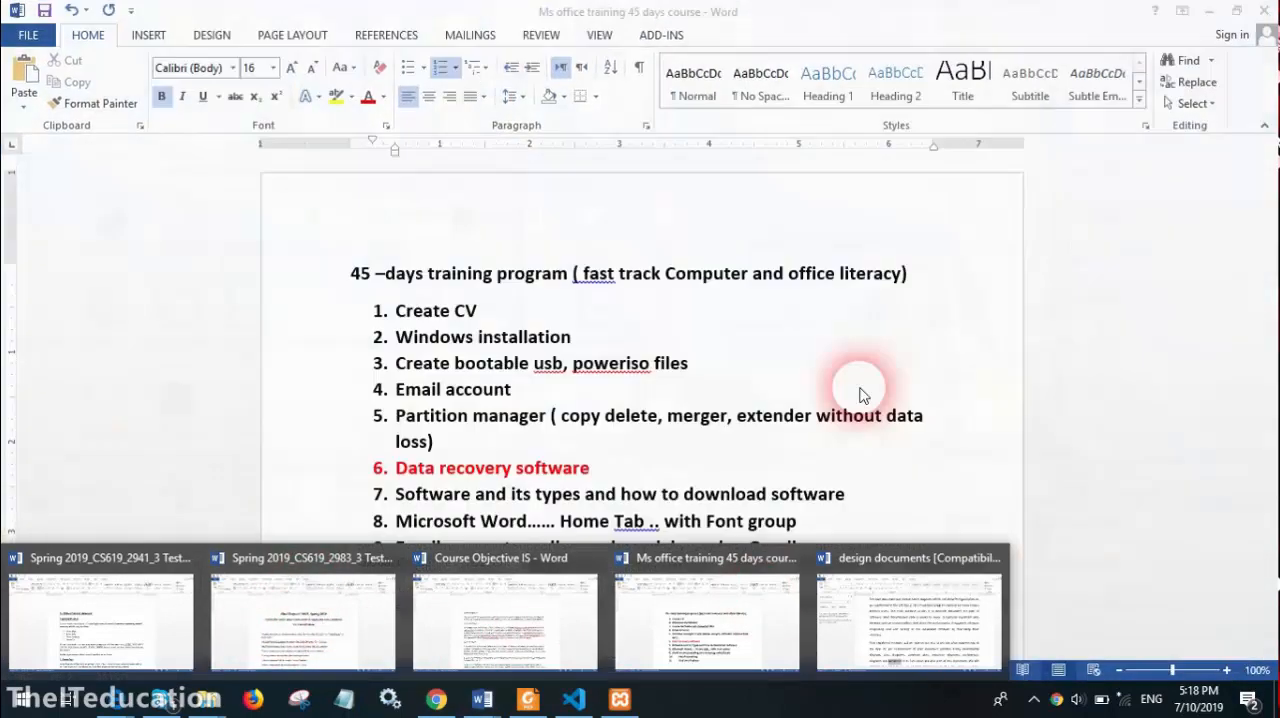
left_click(582, 462)
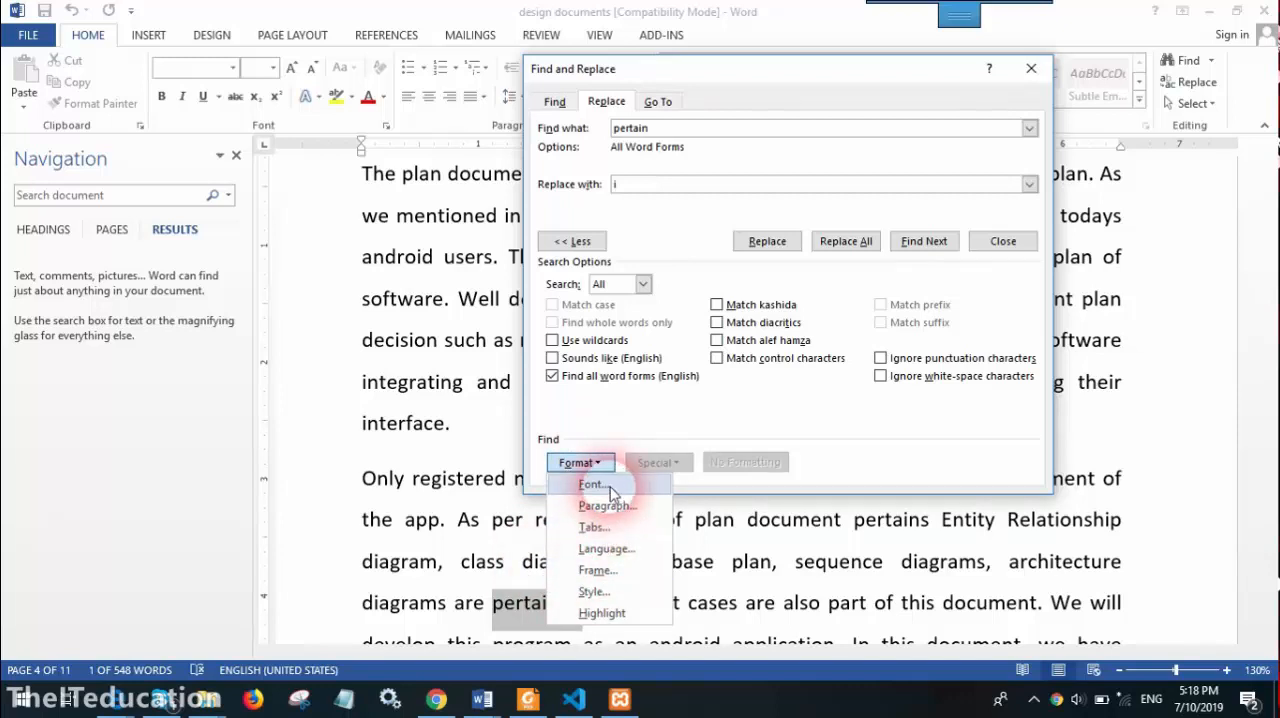
left_click(981, 252)
left_click(1002, 241)
Insert the word "Cpu" before "It supports software" in the first paragraph on page 4
scroll(990, 290, "up", 10)
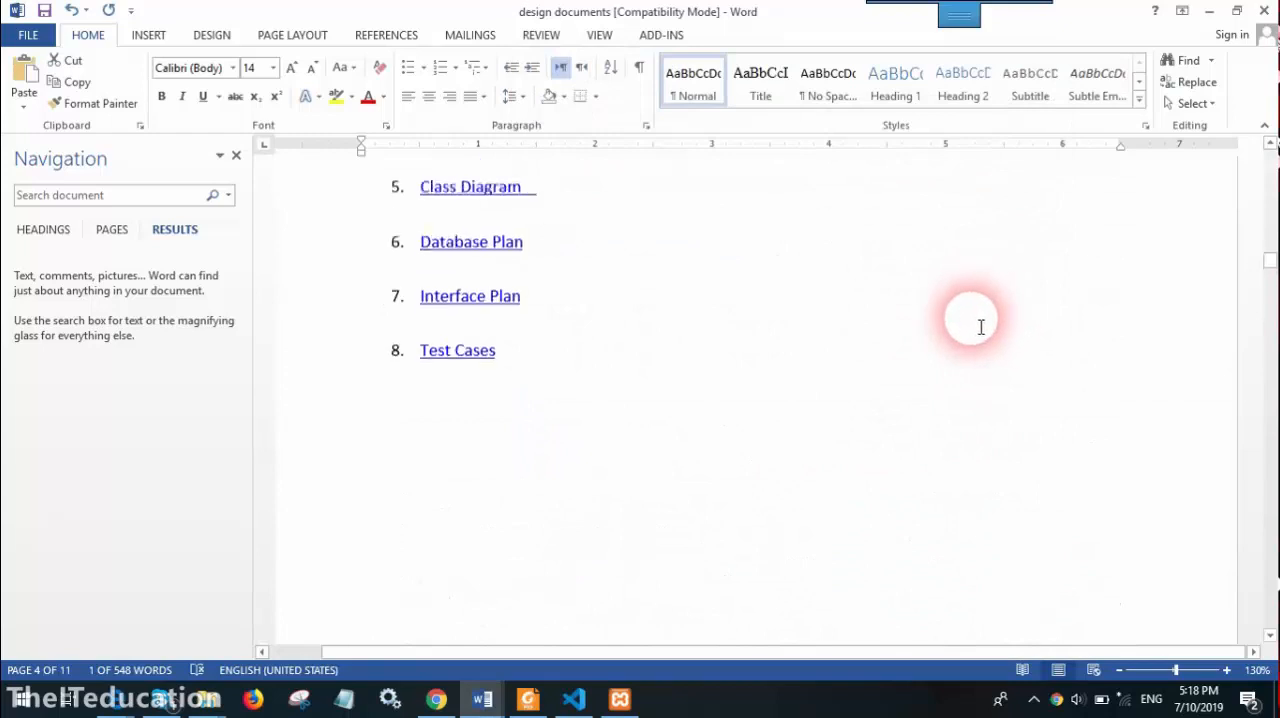
scroll(978, 323, "down", 4)
scroll(980, 329, "down", 5)
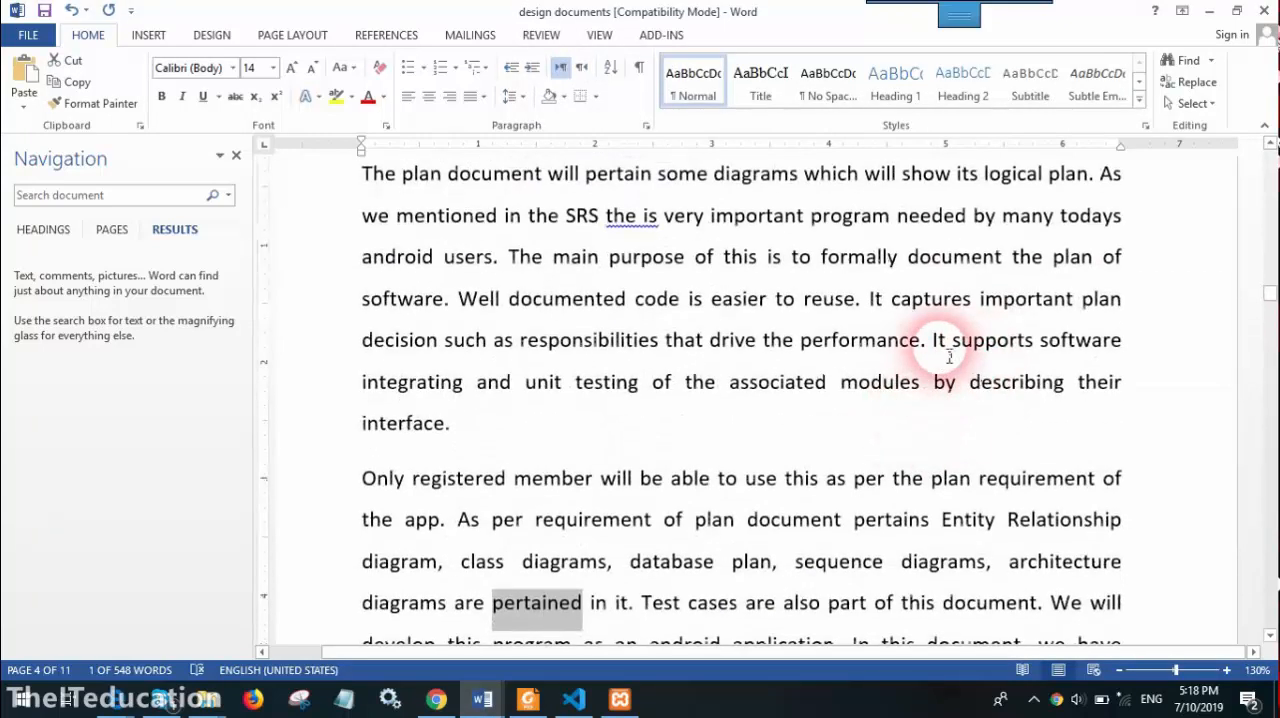
left_click_drag(940, 345, 935, 344)
left_click(934, 343)
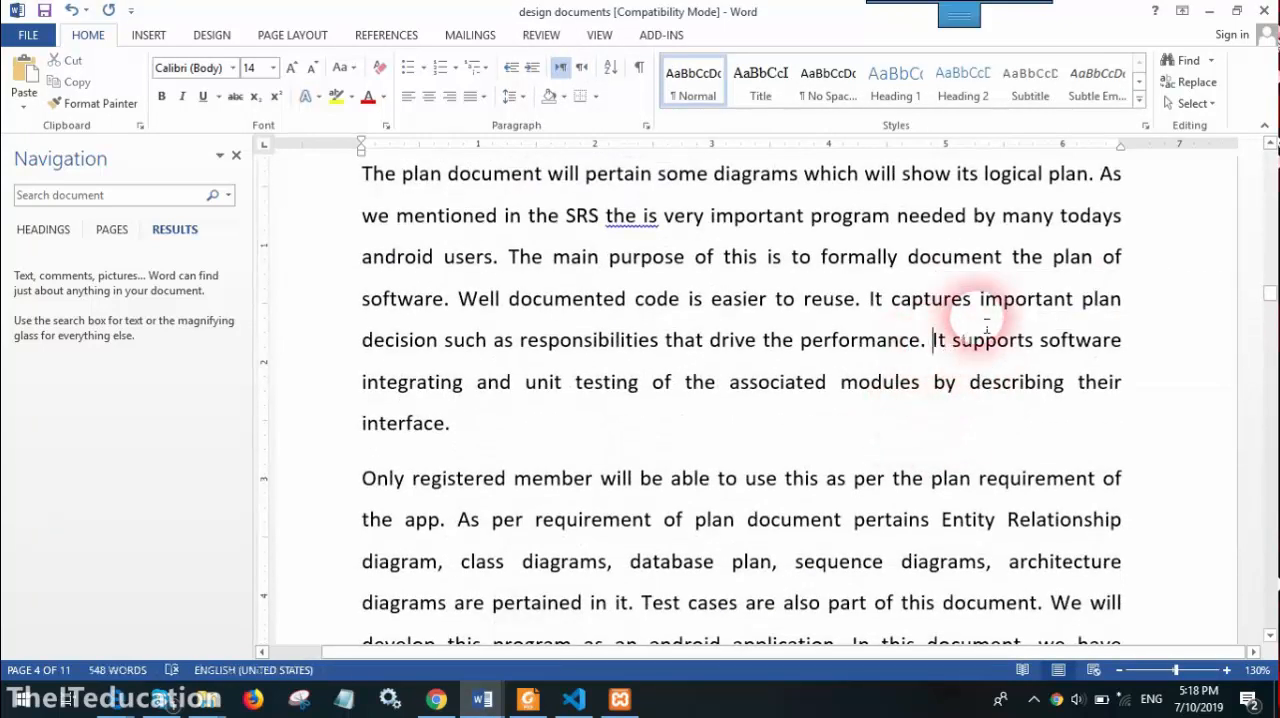
type("cpu")
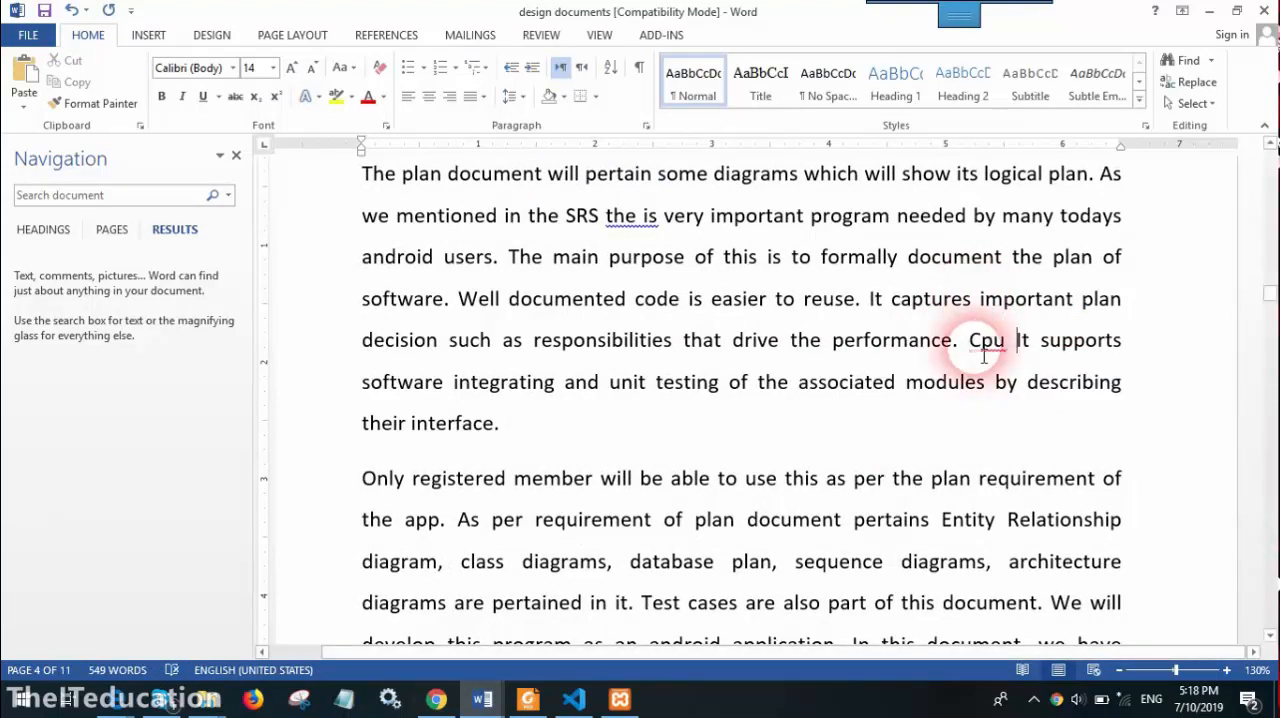
Check the word "CPU" in the title on page 1 and place the cursor on the empty line above it
scroll(984, 356, "up", 20)
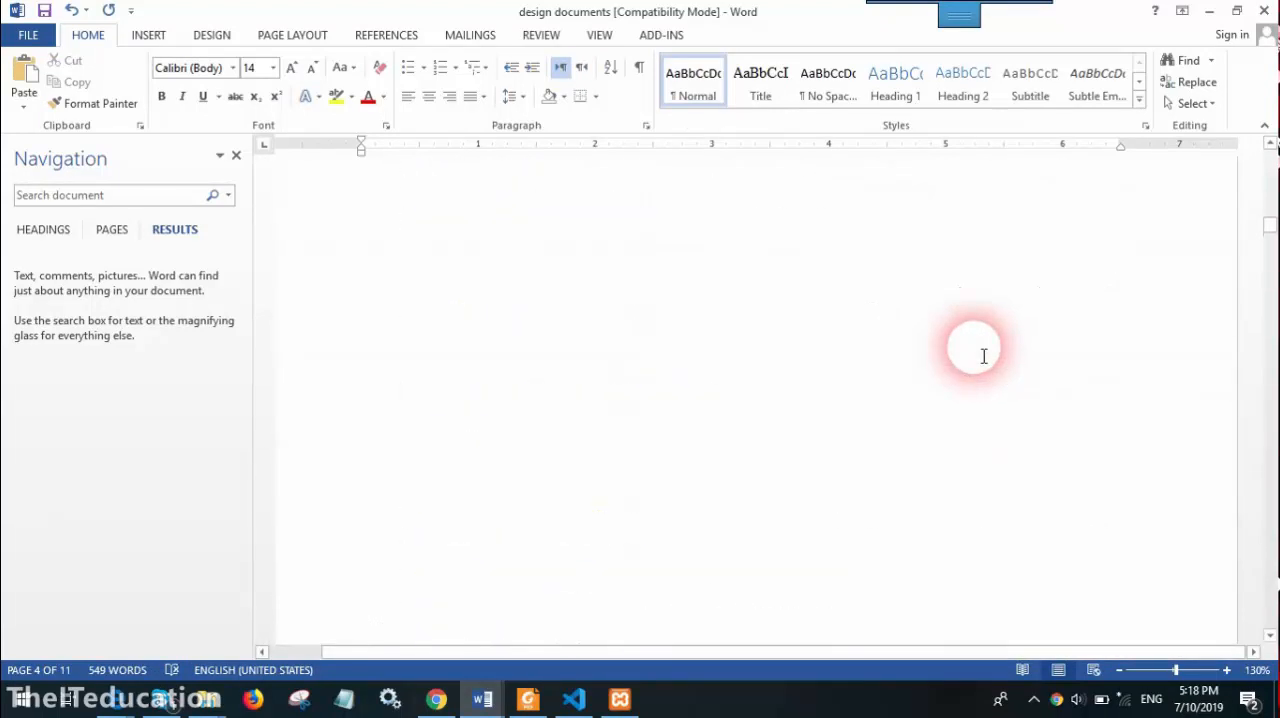
scroll(984, 356, "up", 8)
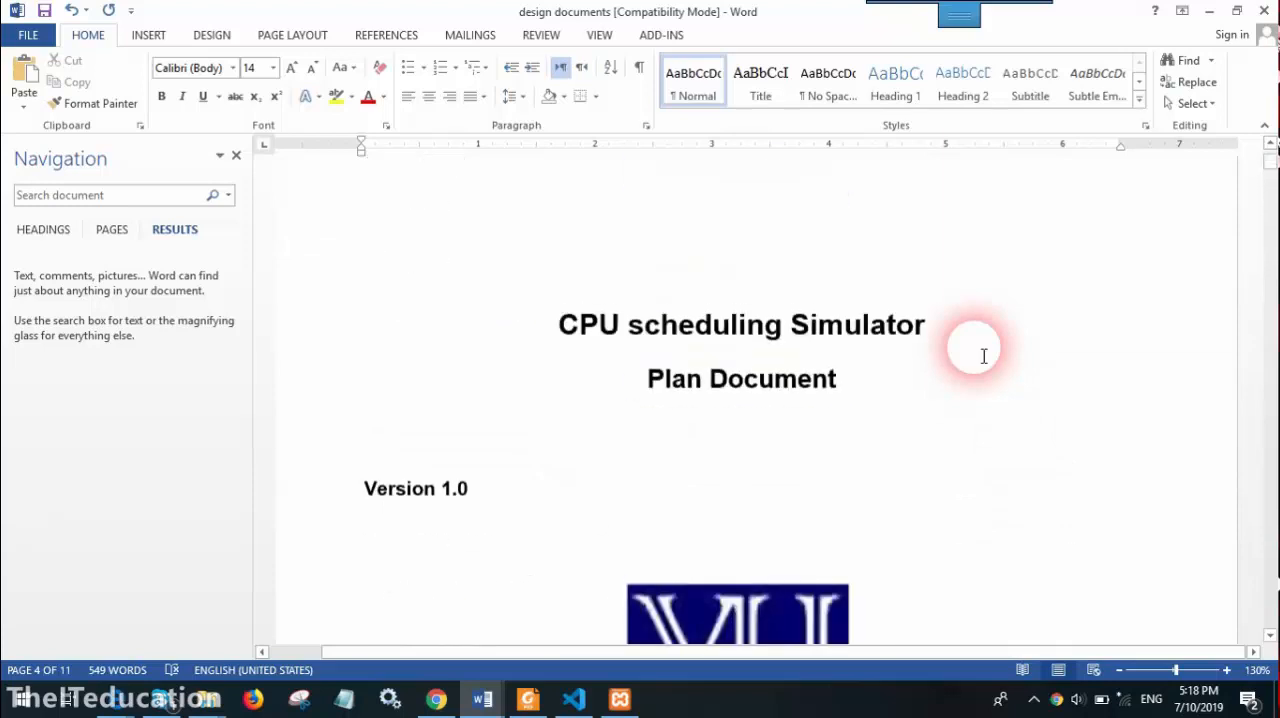
double_click(571, 368)
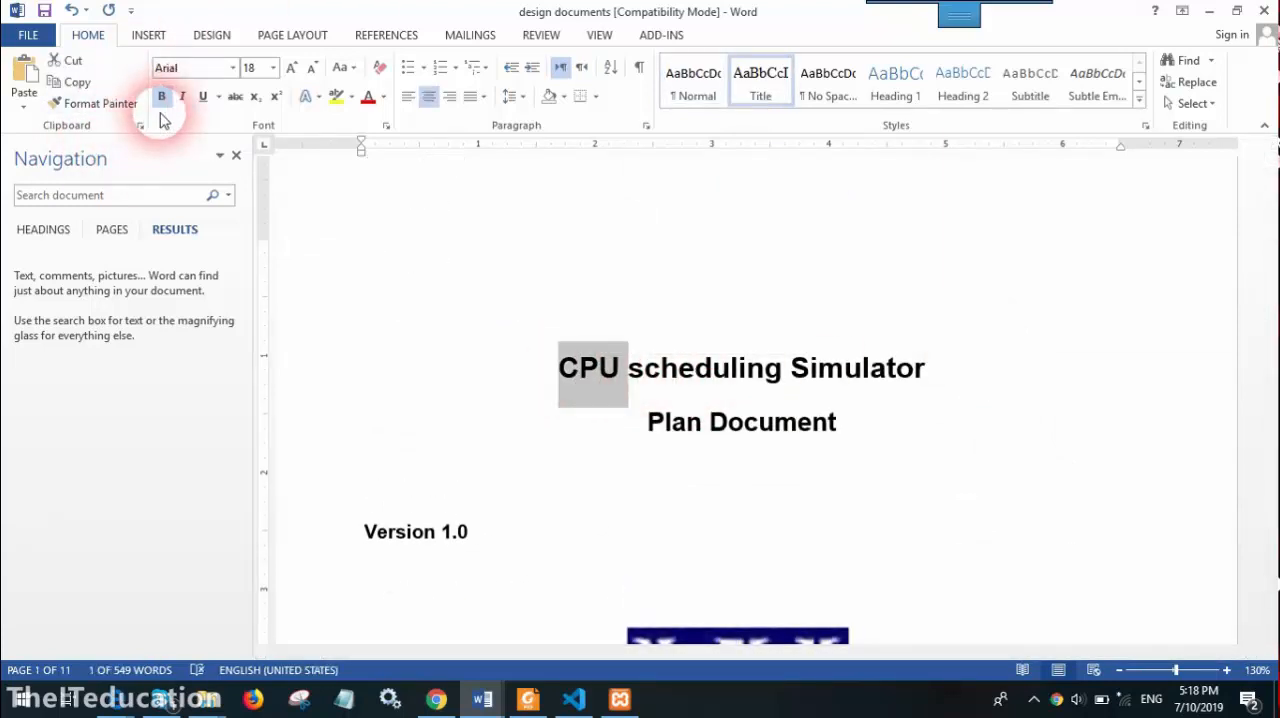
left_click(669, 300)
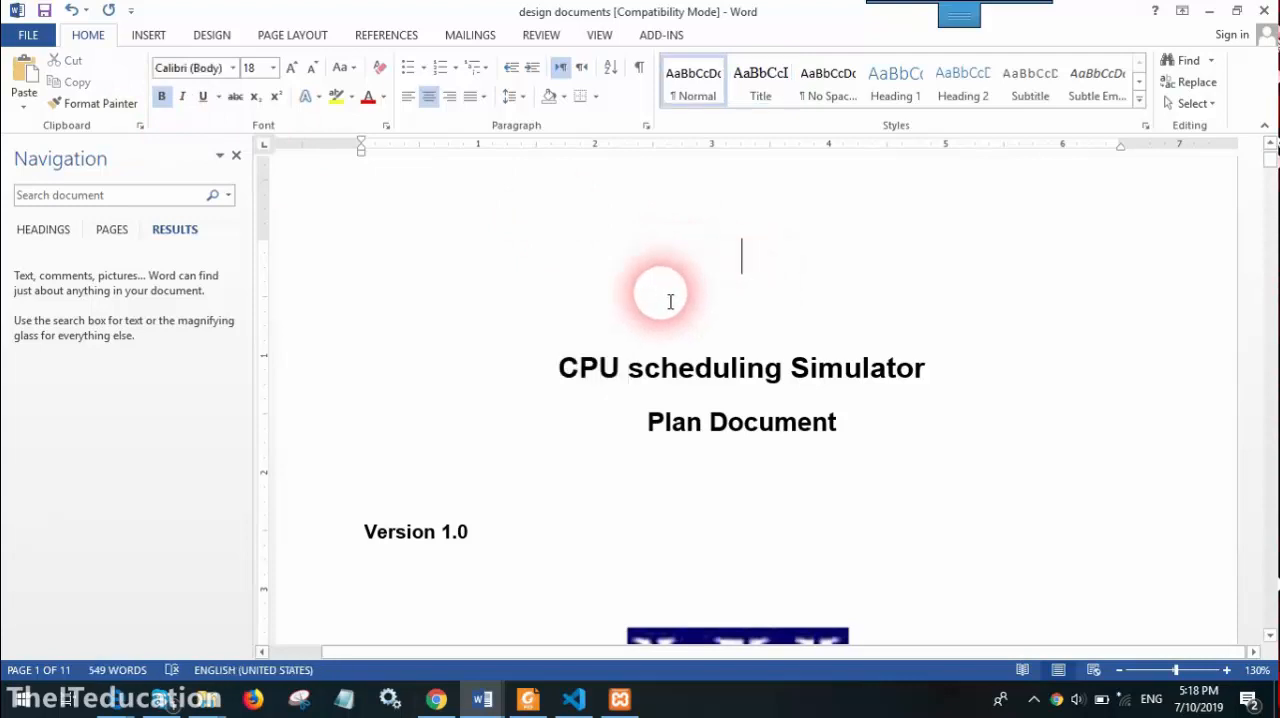
Set Find and Replace to find "cpu" with an empty replacement, and turn off Find all word forms (English)
left_click(1196, 84)
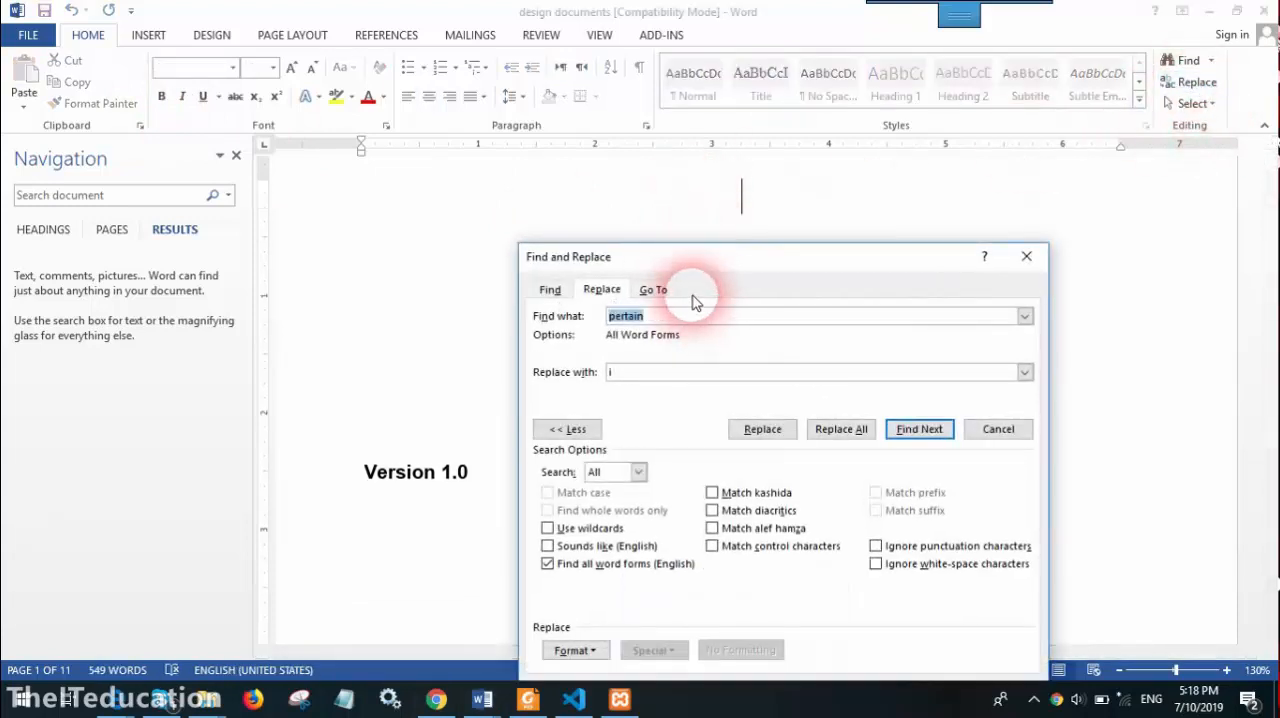
type("cpu")
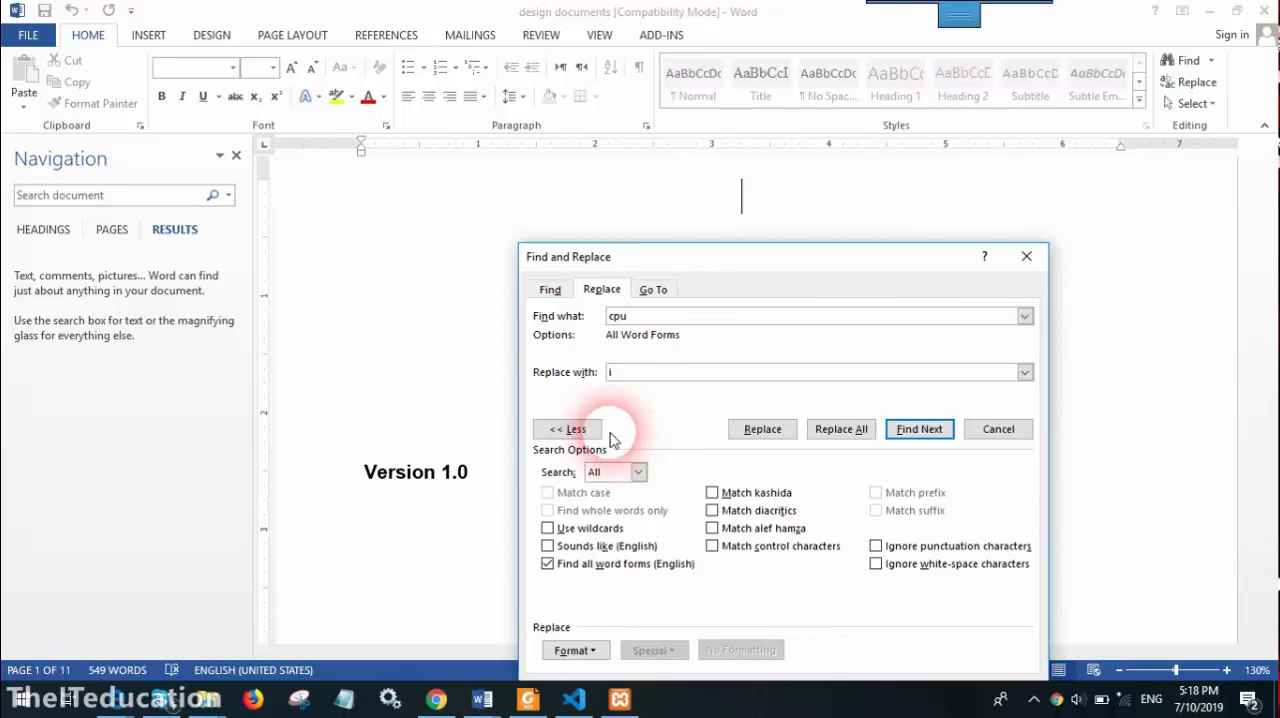
left_click(626, 378)
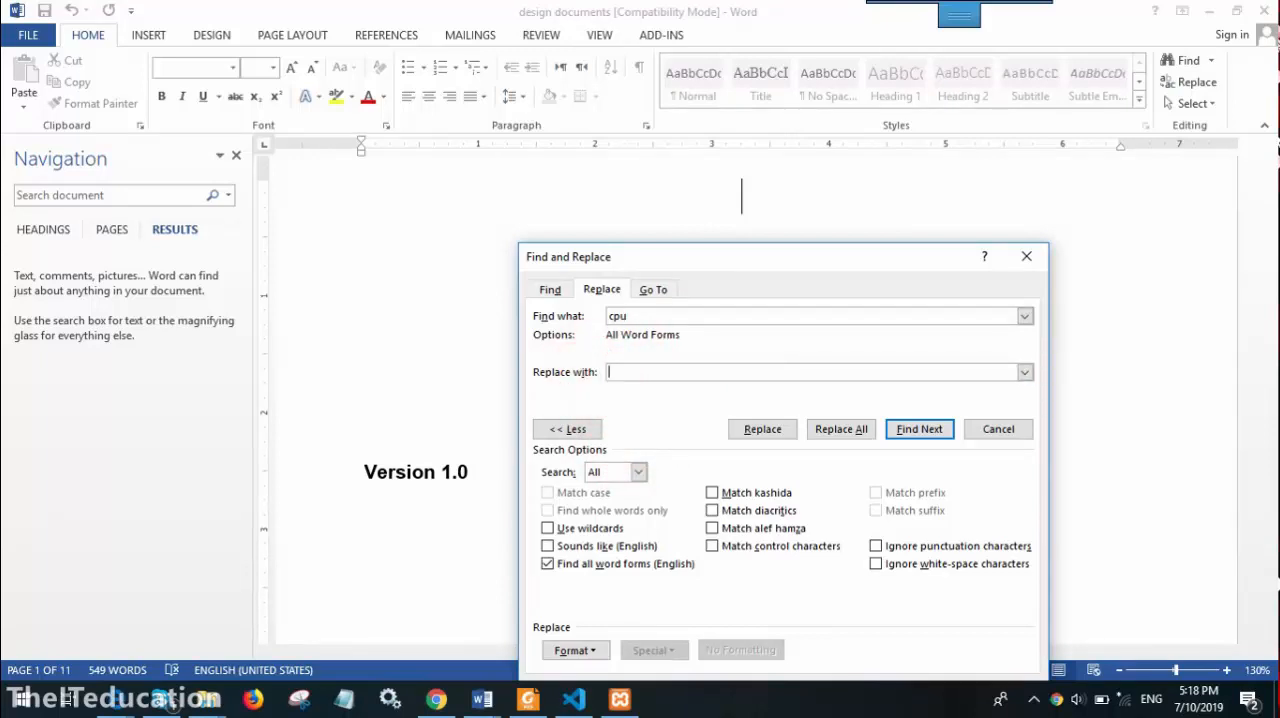
left_click(547, 564)
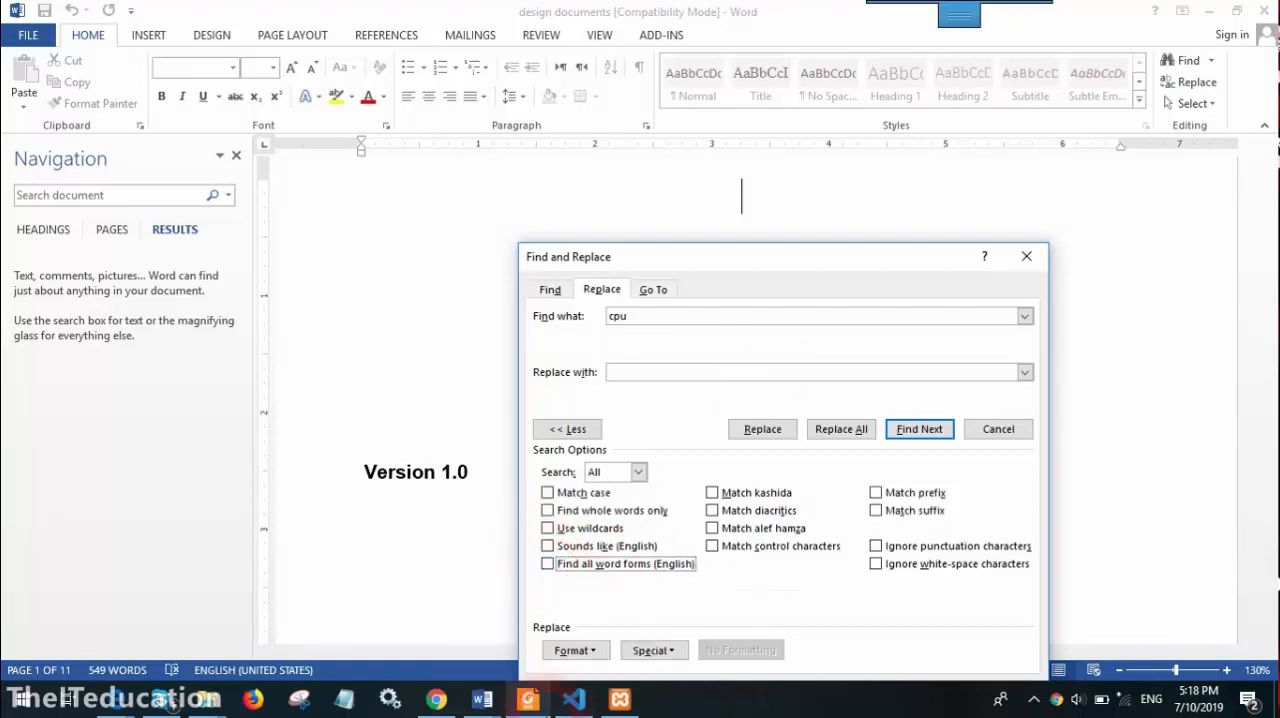
Set the replacement for "cpu" to the text "CENTRAl" with the Bold font style
left_click(578, 650)
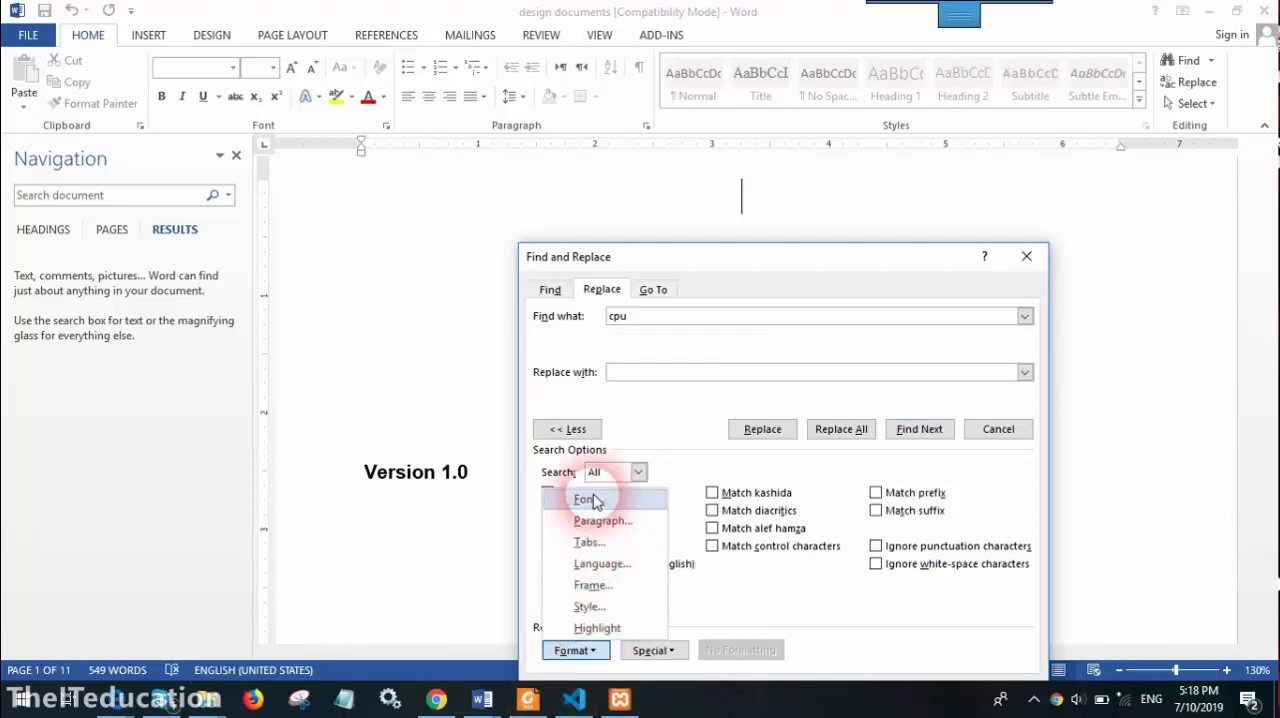
left_click(594, 500)
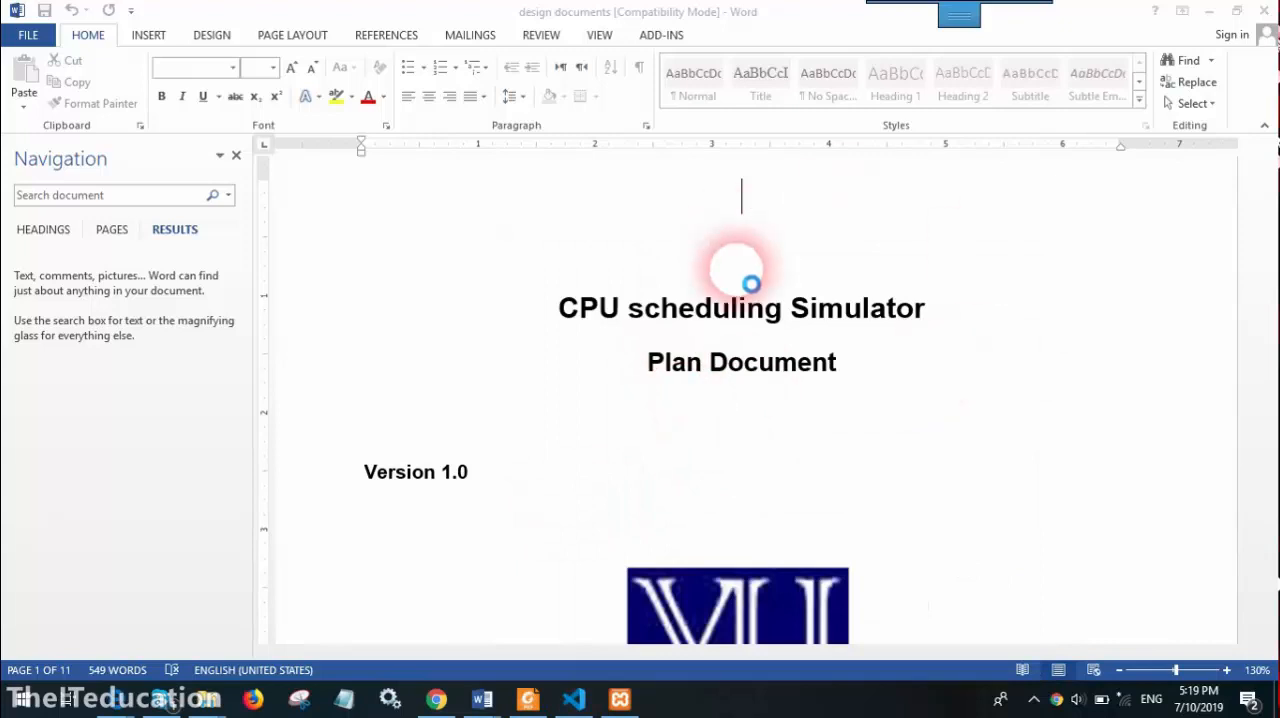
left_click(645, 203)
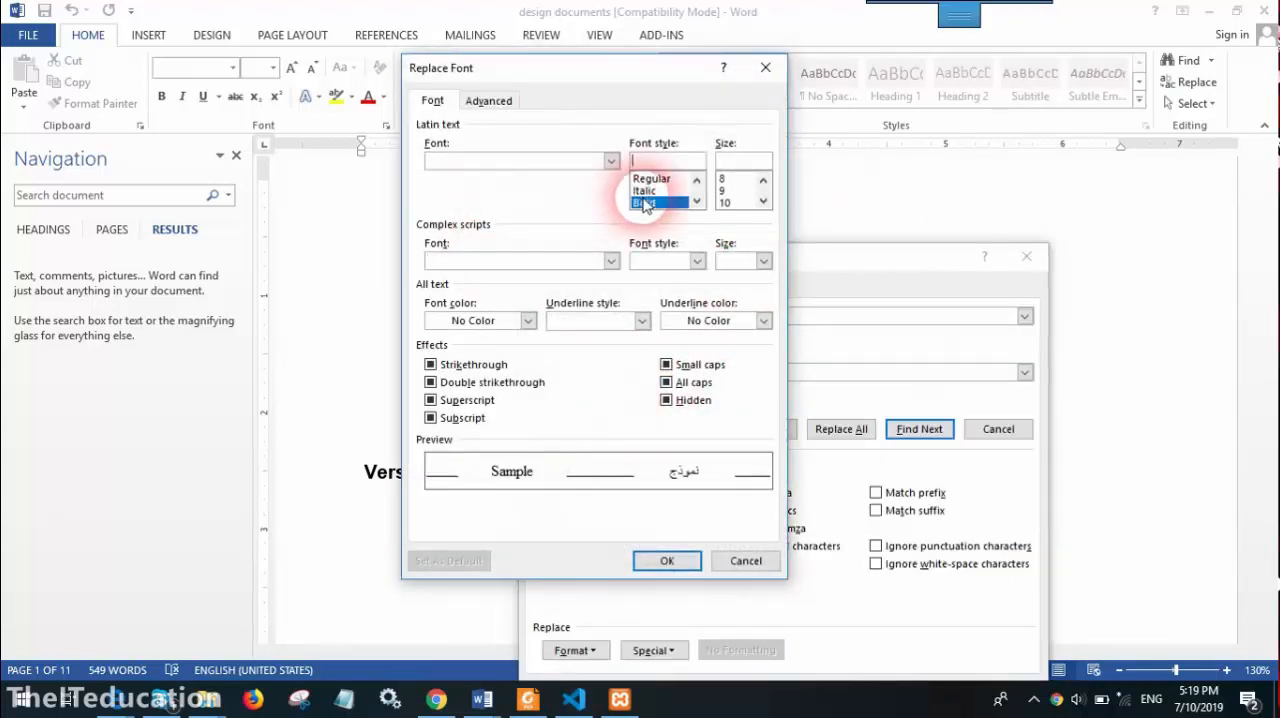
left_click(660, 566)
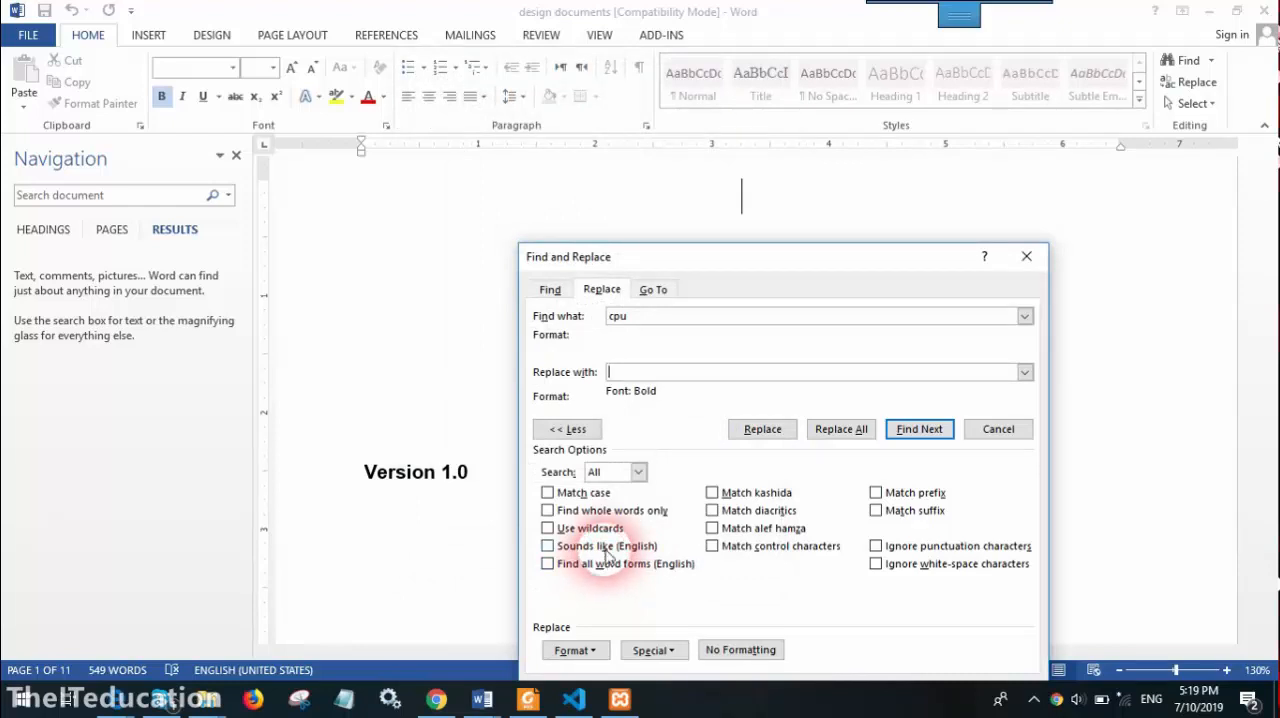
type("CENTRAl")
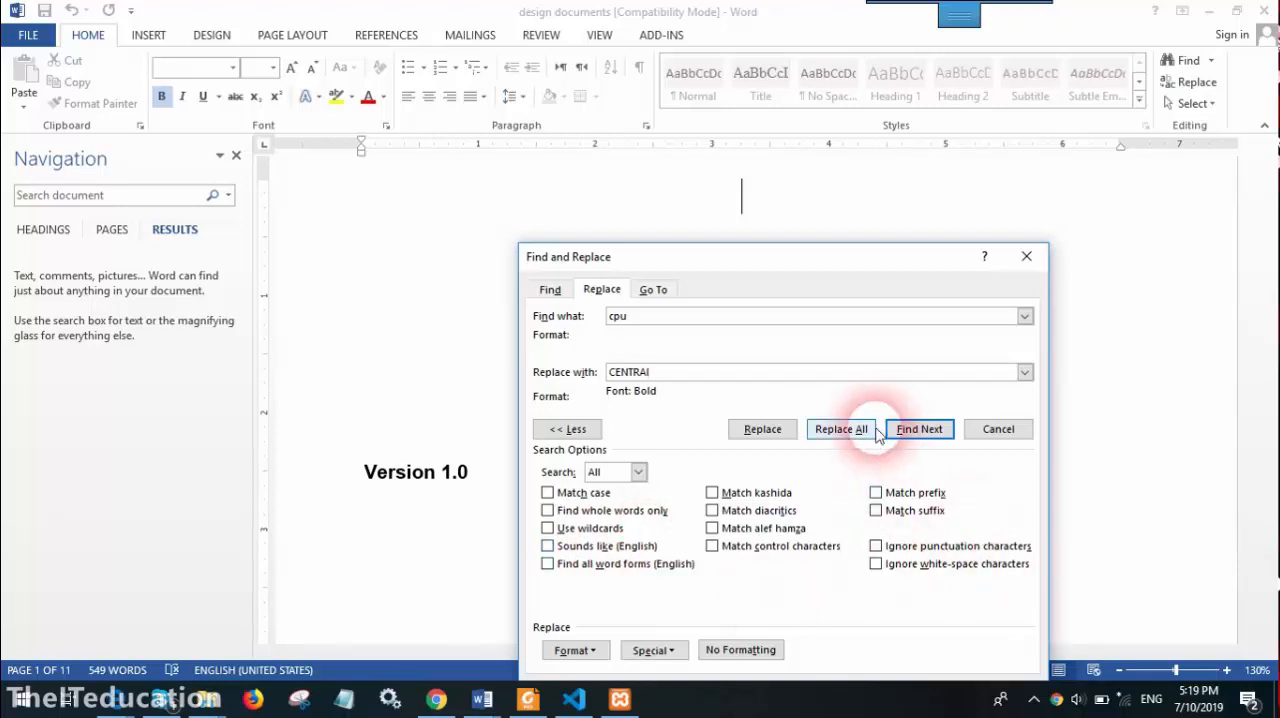
Replace all occurrences of "cpu" with the bold "CENTRAl" and close Find and Replace
left_click(843, 430)
left_click(645, 403)
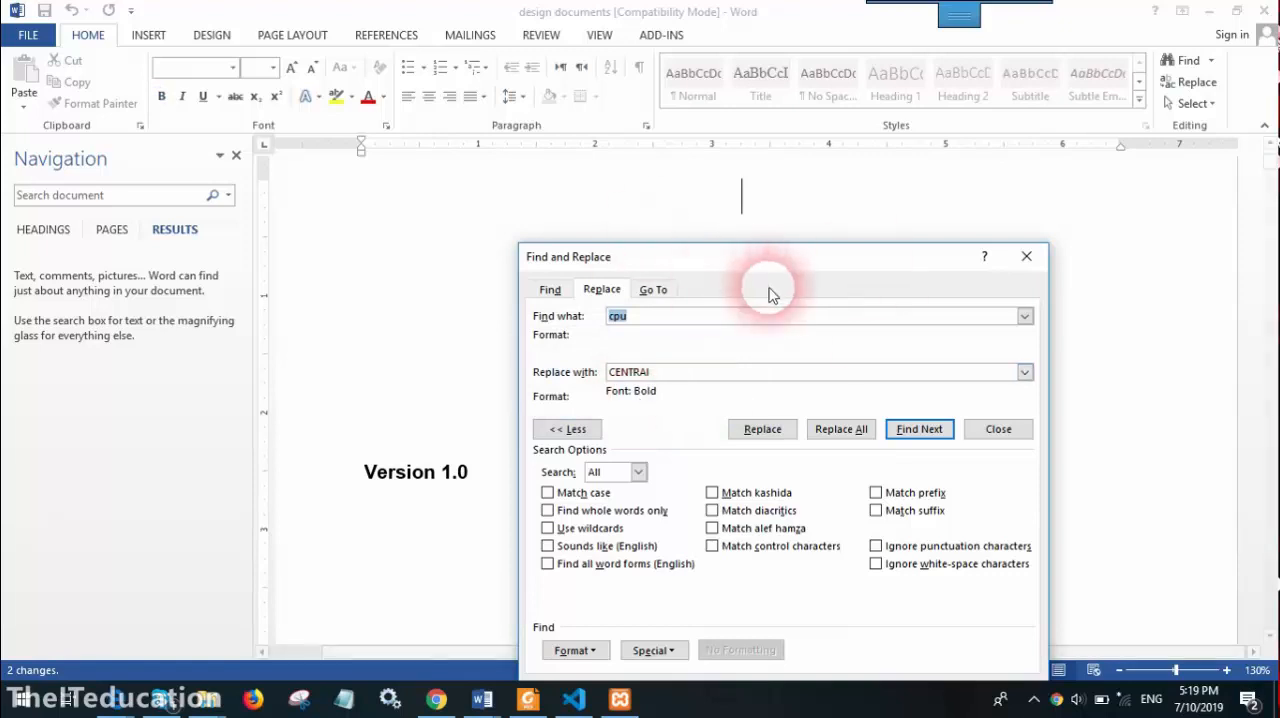
left_click_drag(782, 268, 708, 237)
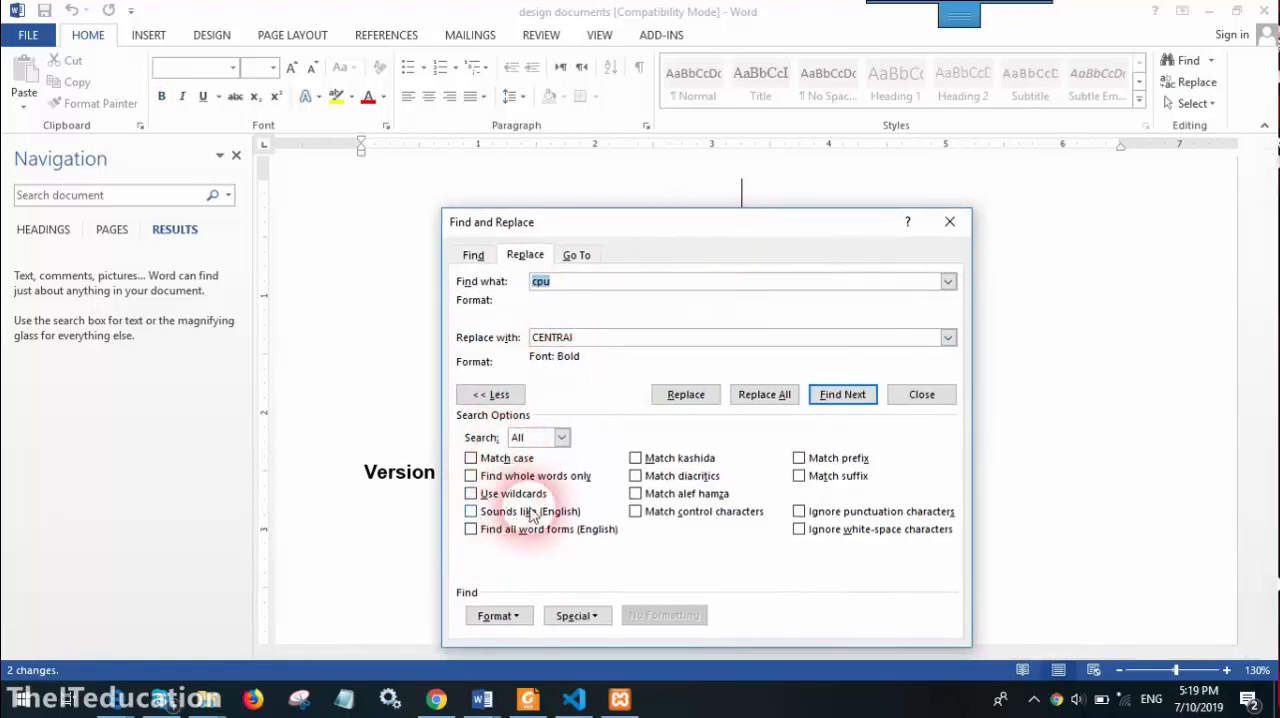
left_click(921, 400)
Examine the replaced word in the title on page 1 and before "It supports software" on page 4
scroll(614, 443, "up", 1)
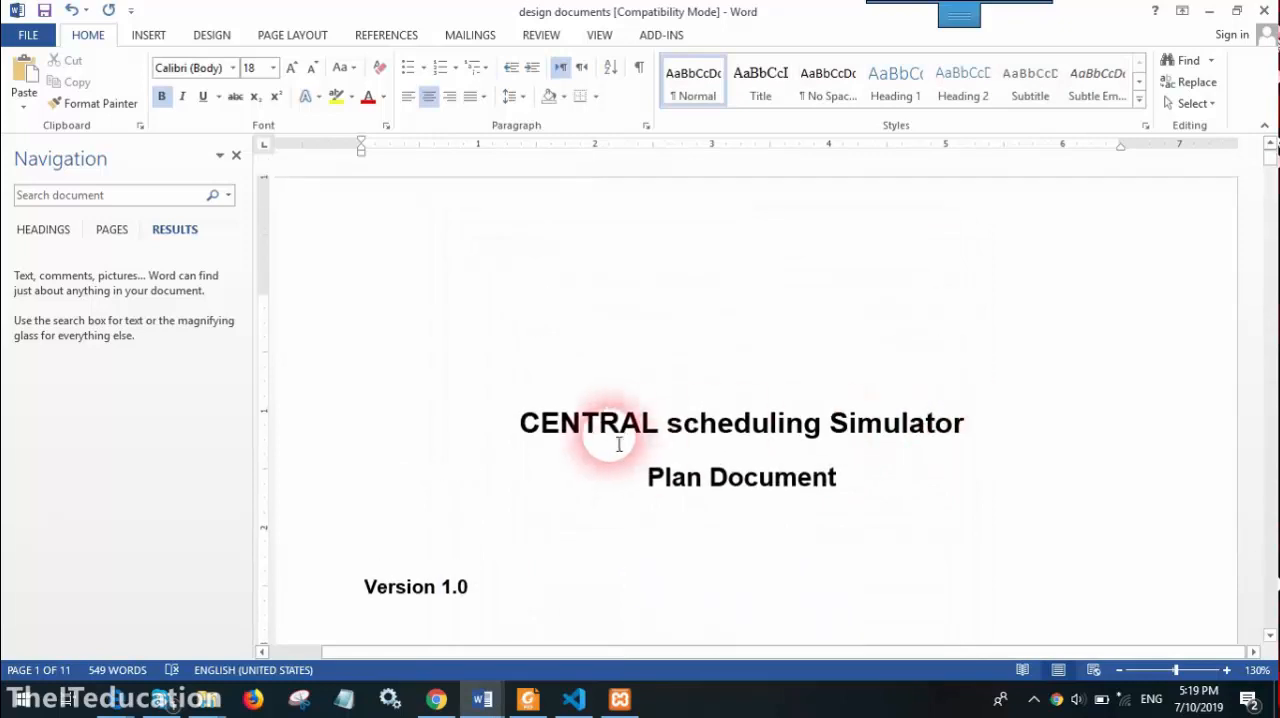
left_click(622, 428)
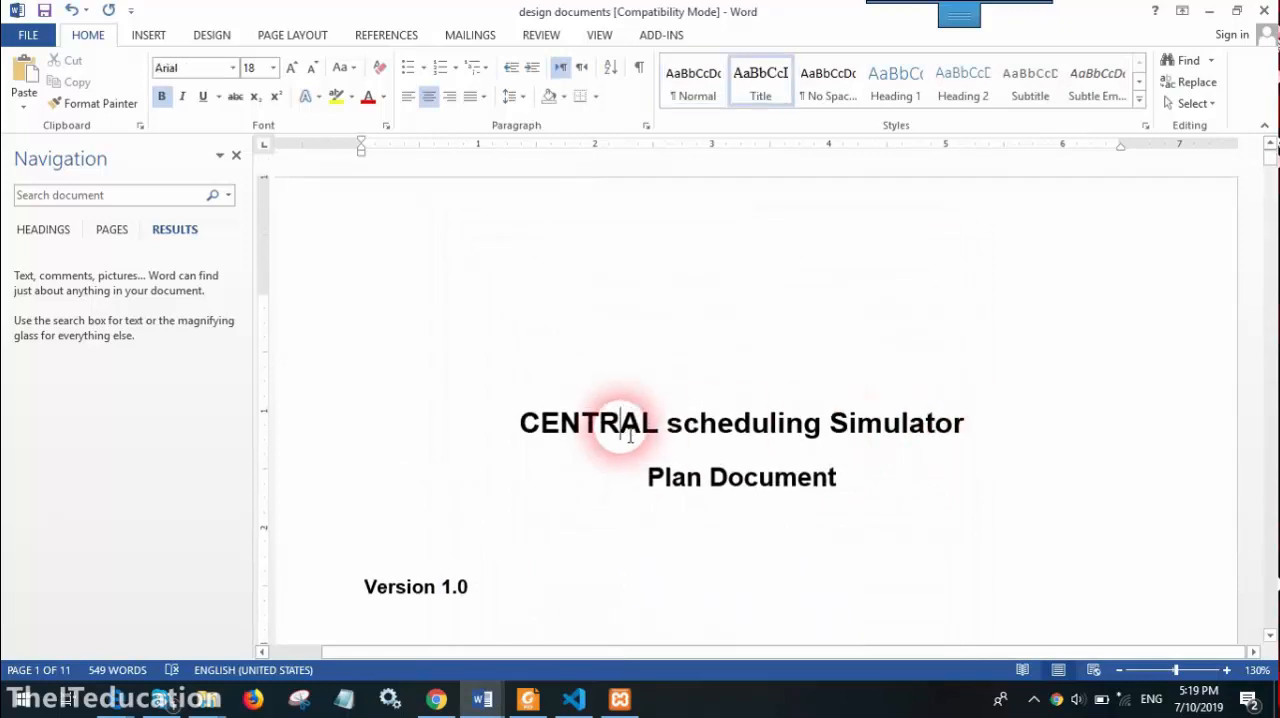
scroll(630, 436, "down", 10)
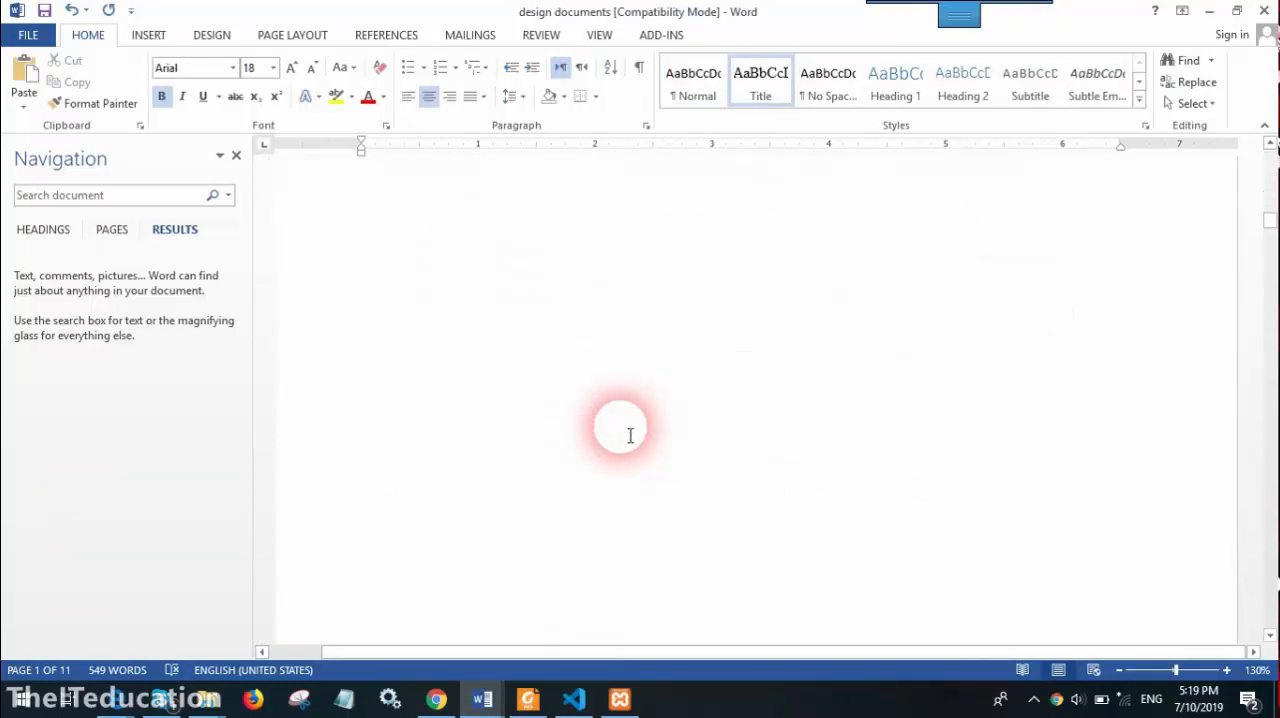
scroll(630, 436, "down", 15)
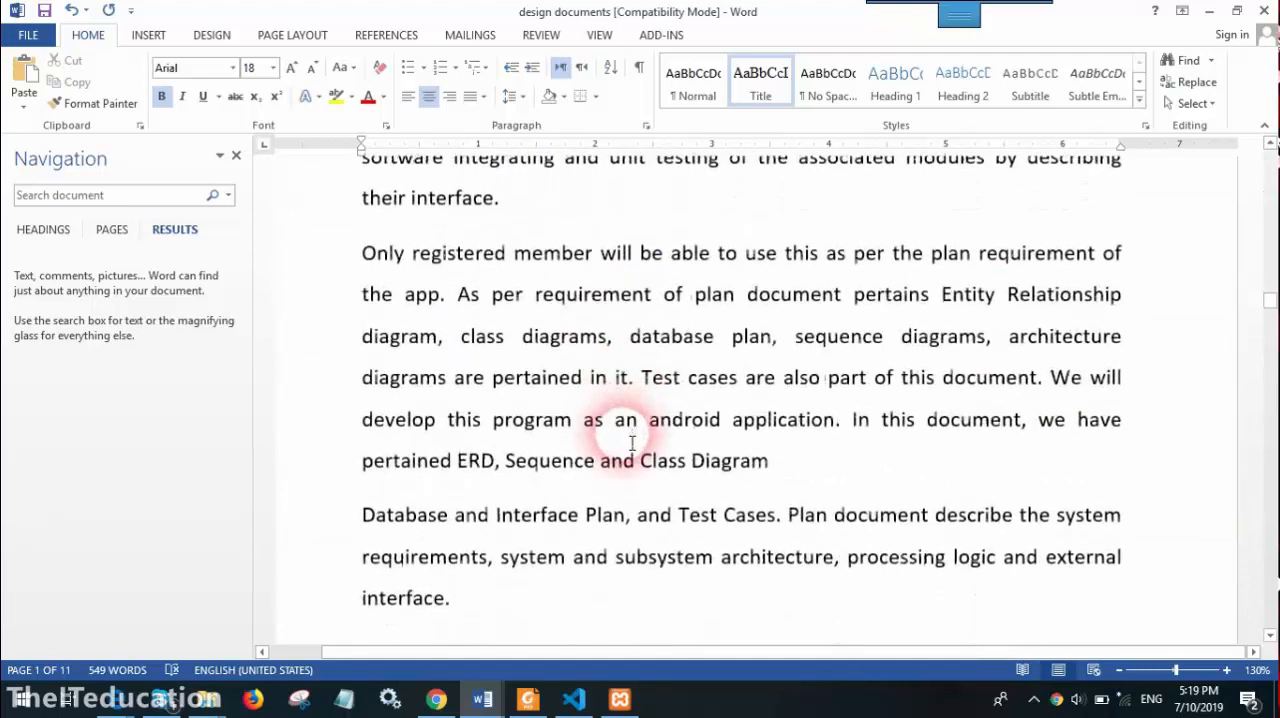
scroll(634, 434, "up", 3)
left_click(1000, 408)
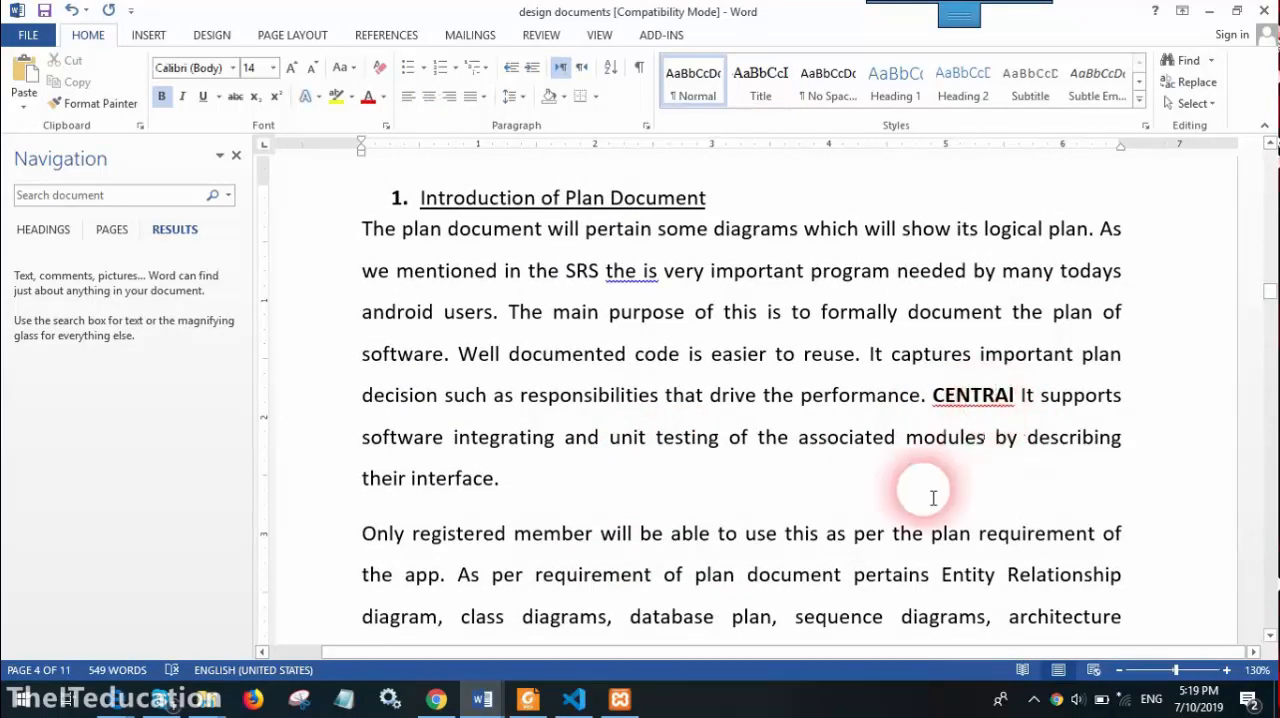
left_click(1197, 84)
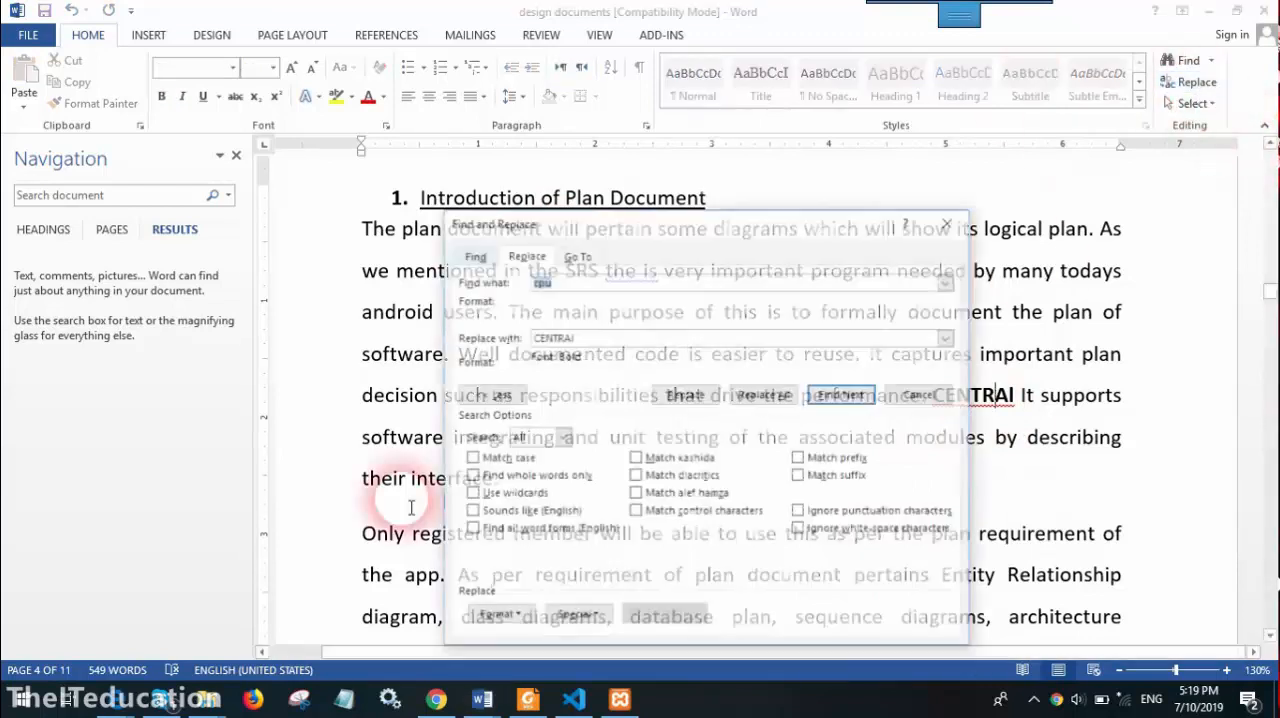
left_click(590, 282)
left_click(500, 616)
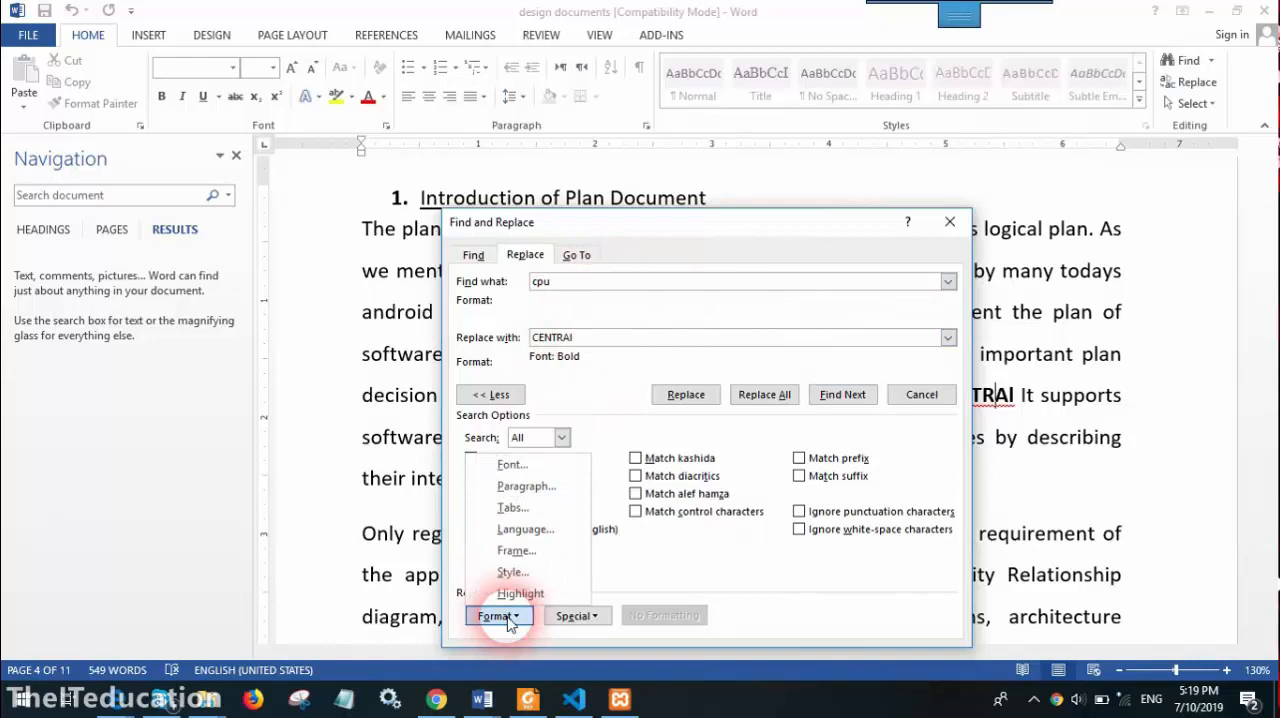
left_click(505, 459)
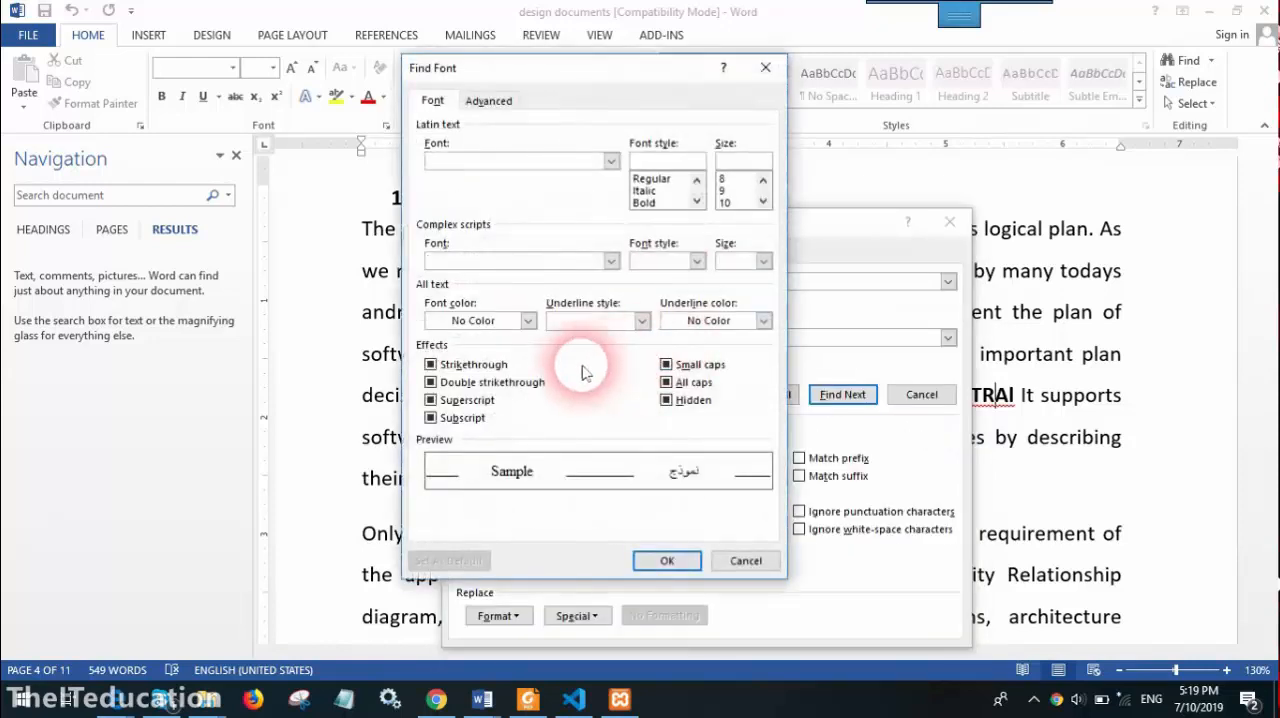
left_click(645, 202)
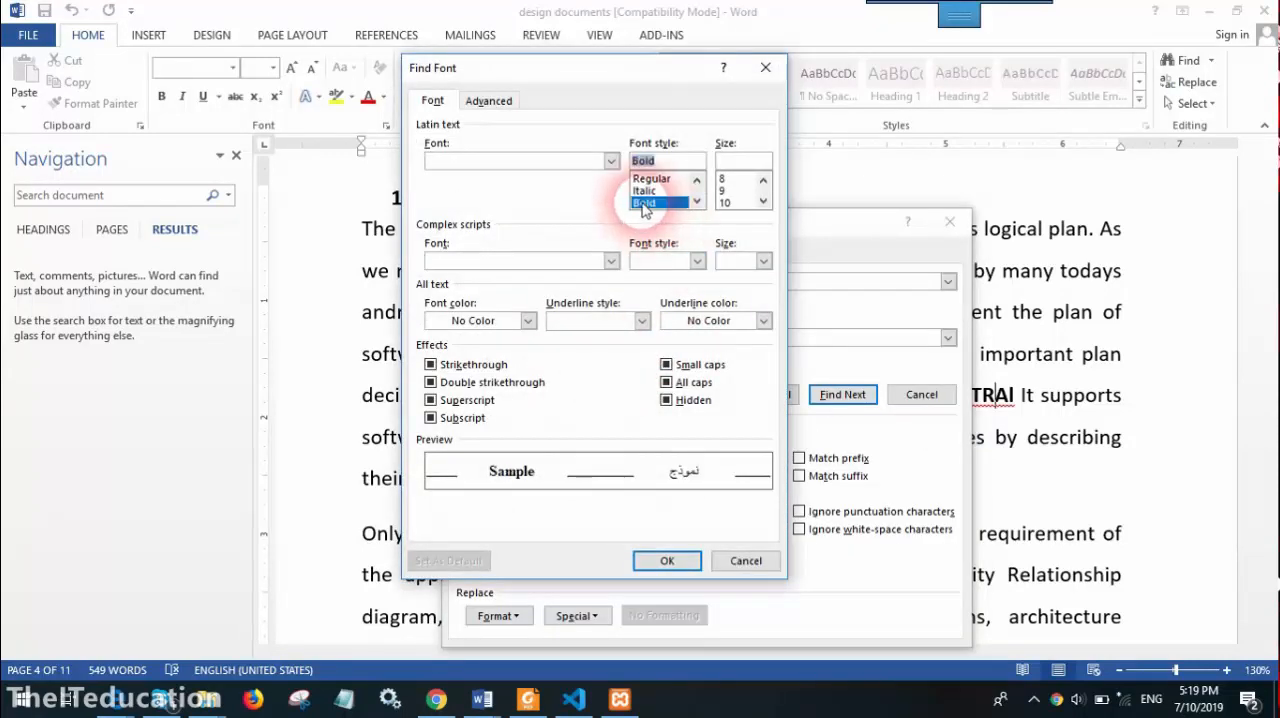
left_click(663, 559)
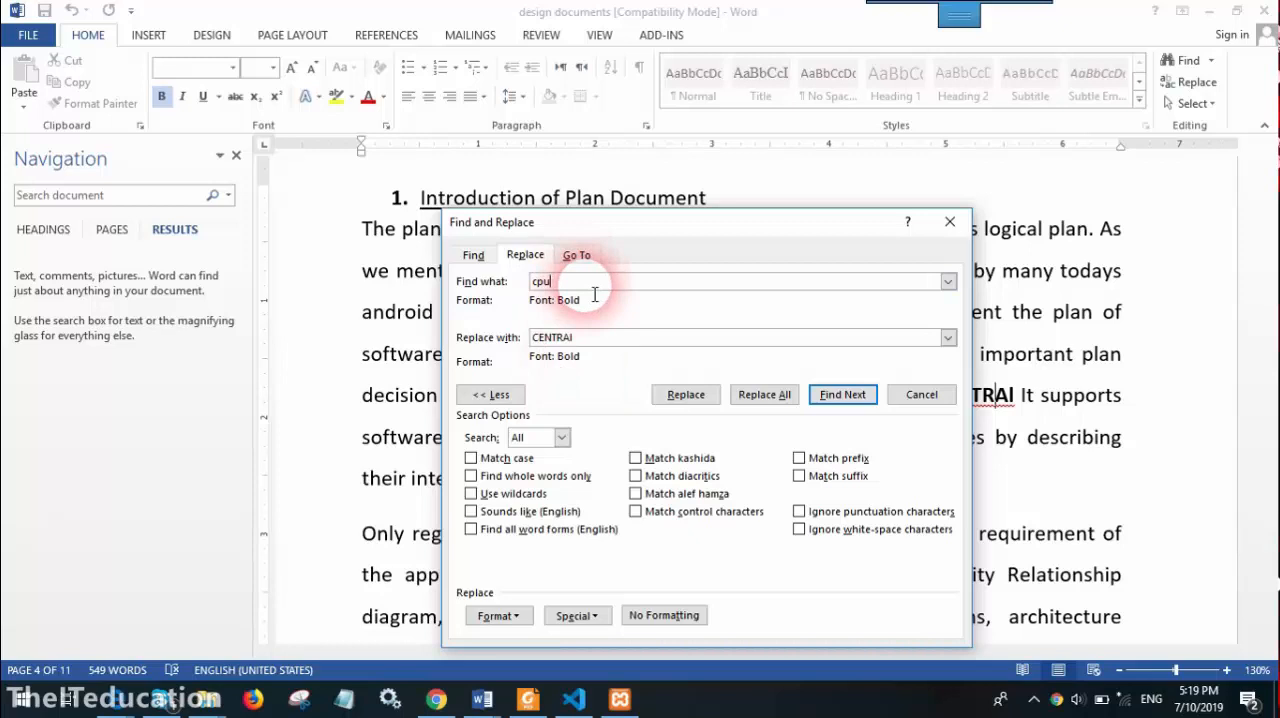
left_click(922, 396)
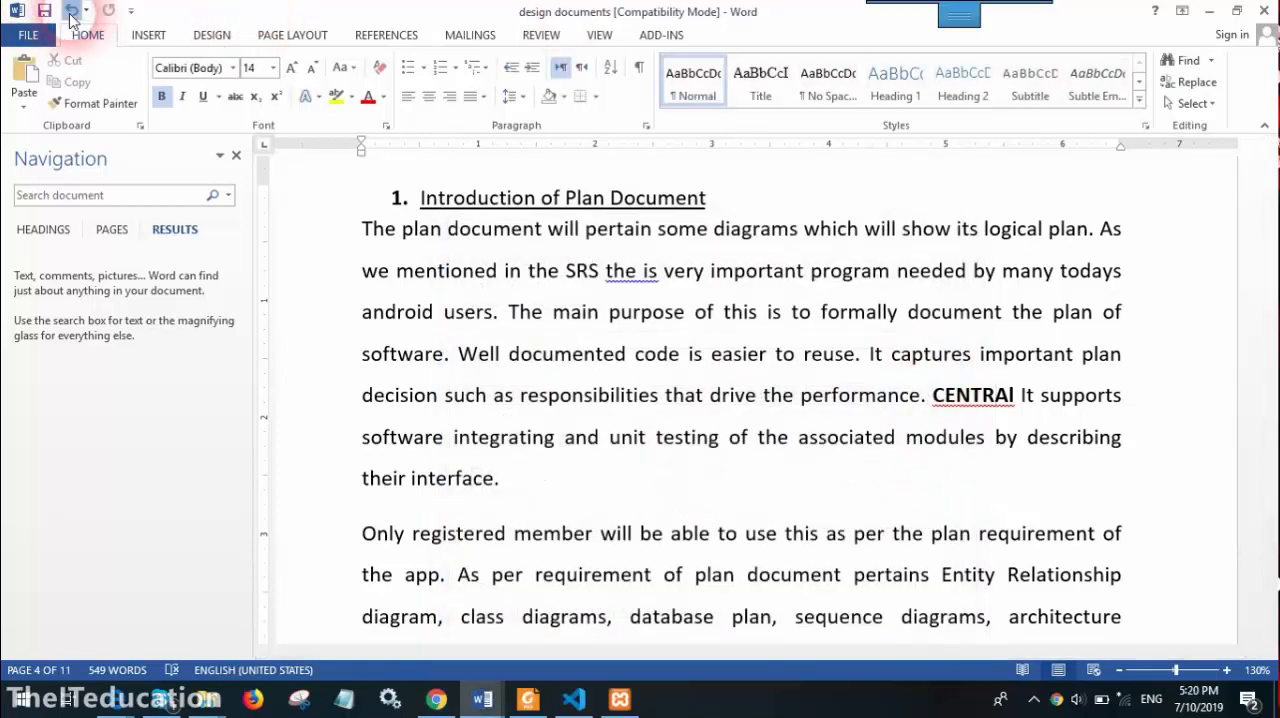
Undo the replacement of "cpu" with the bold "CENTRAl"
left_click(71, 15)
left_click(484, 323)
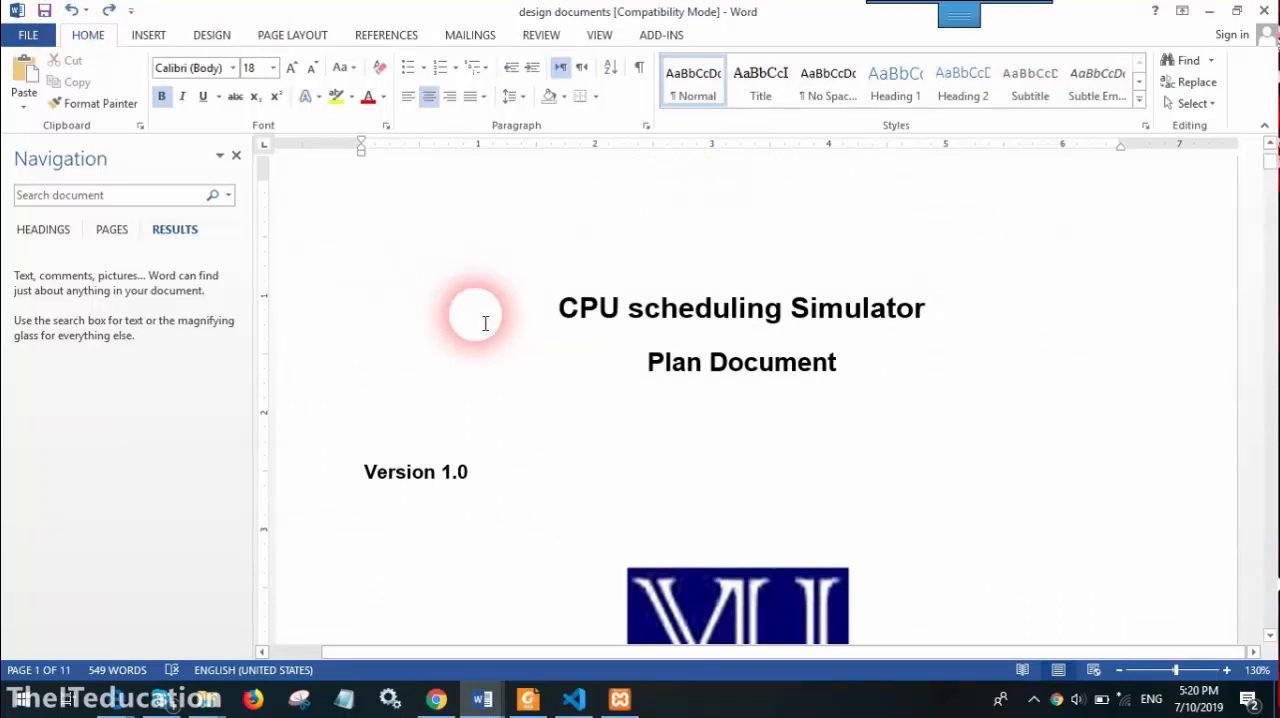
In Find and Replace, set the font style of the replacement text "CENTRAl" to Regular
left_click(1197, 82)
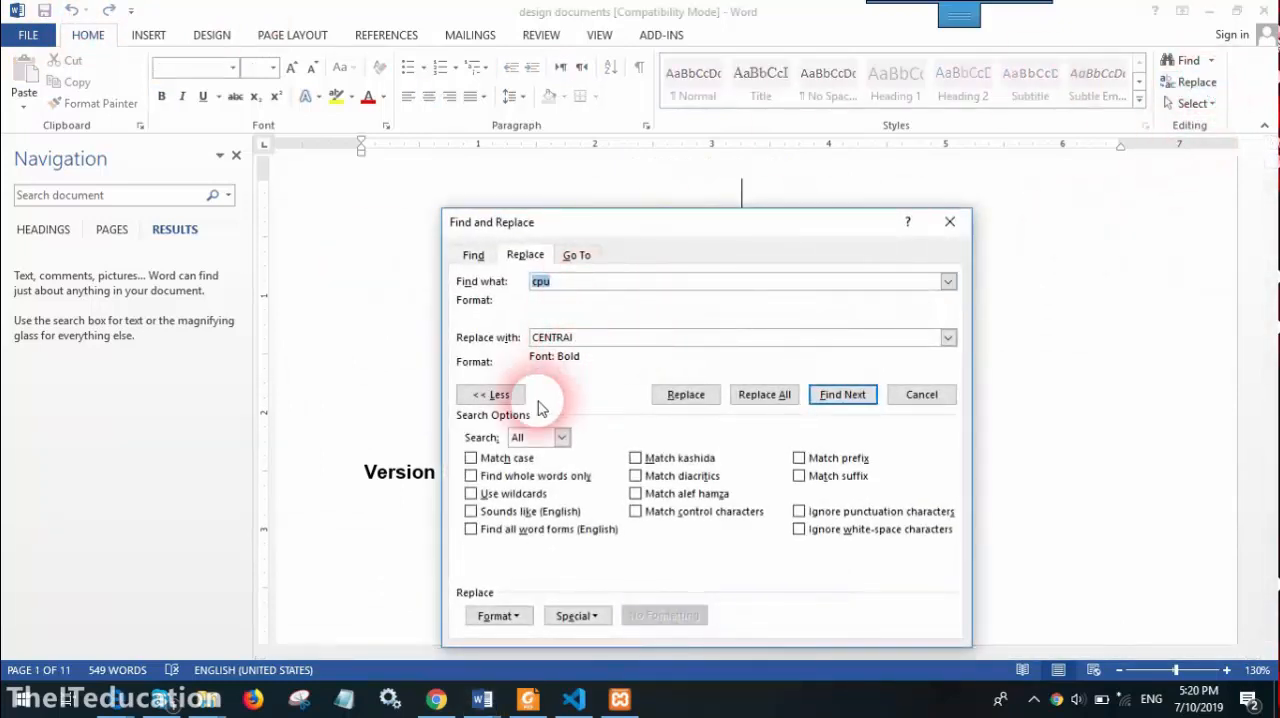
left_click(578, 340)
left_click(498, 616)
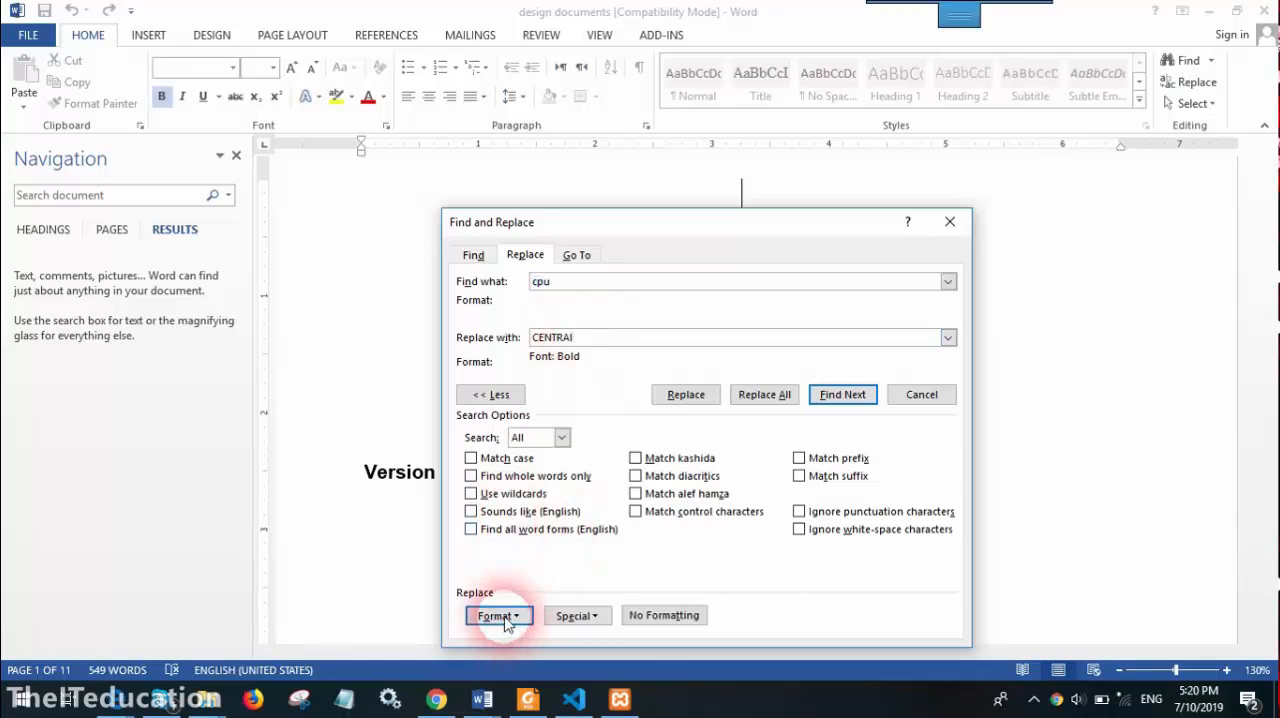
left_click(512, 464)
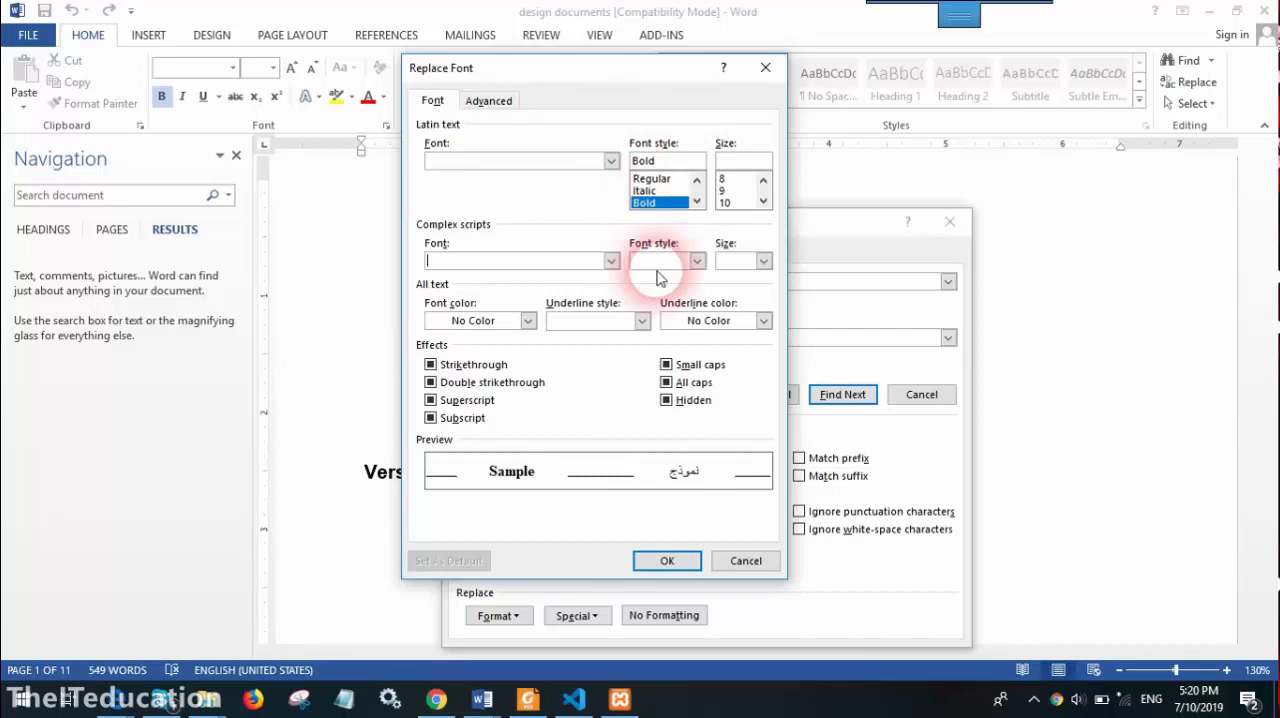
left_click(651, 178)
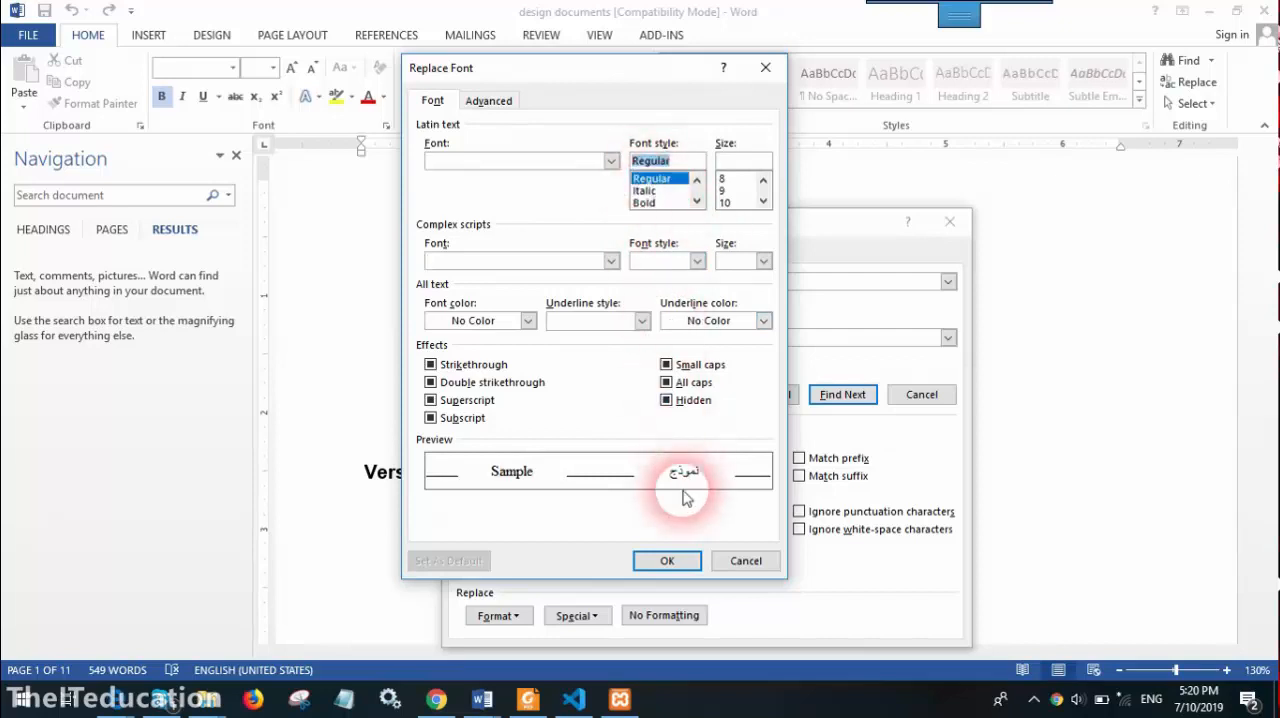
left_click(667, 560)
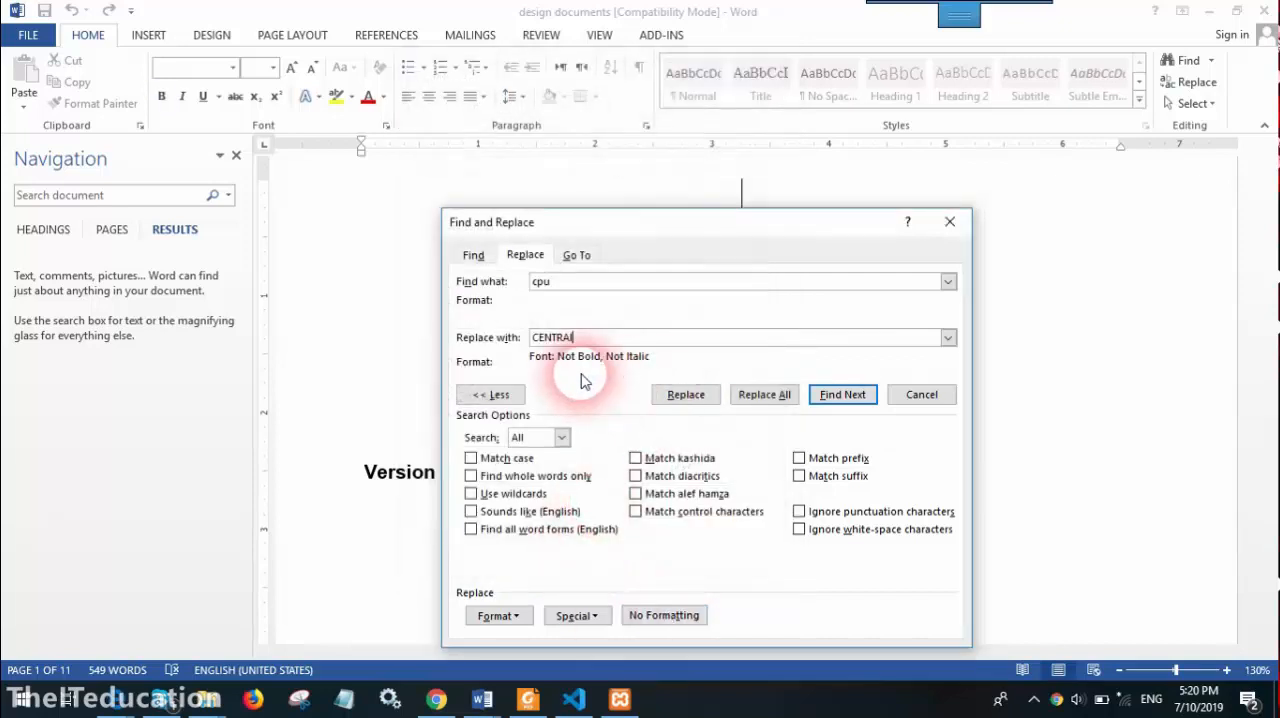
Limit the search for "cpu" to text with the Bold font style
left_click(581, 287)
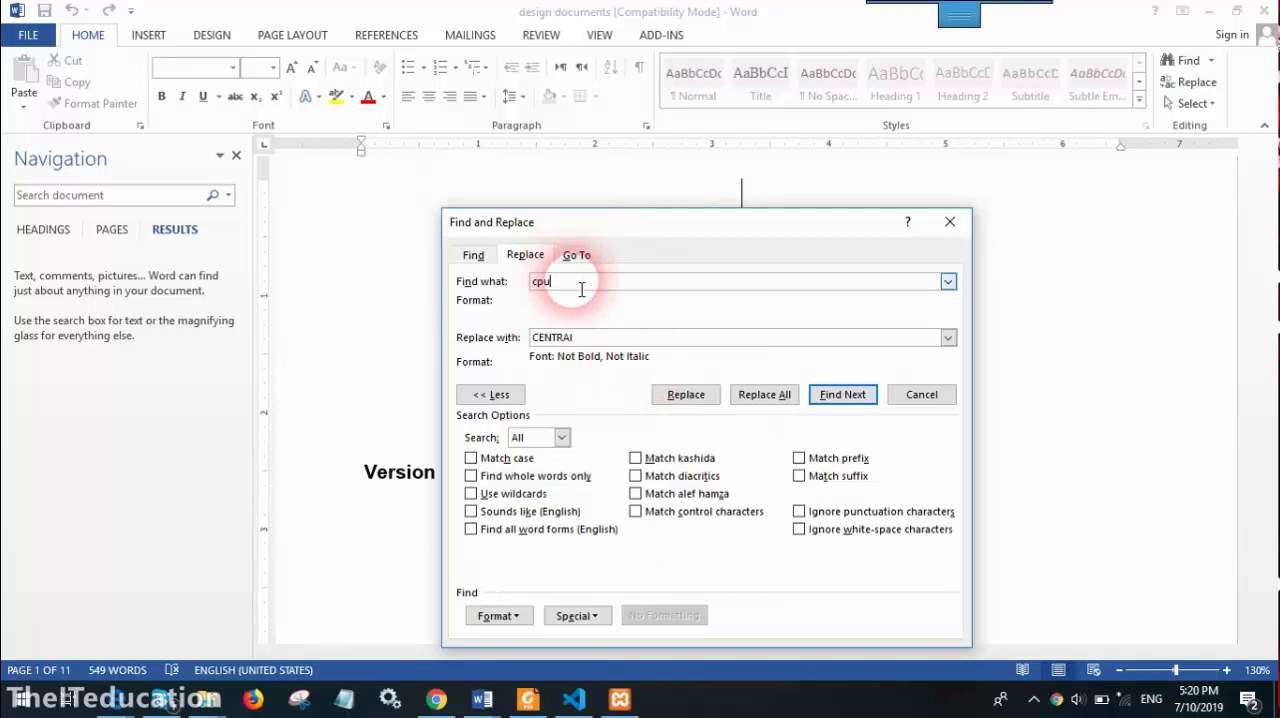
left_click(494, 616)
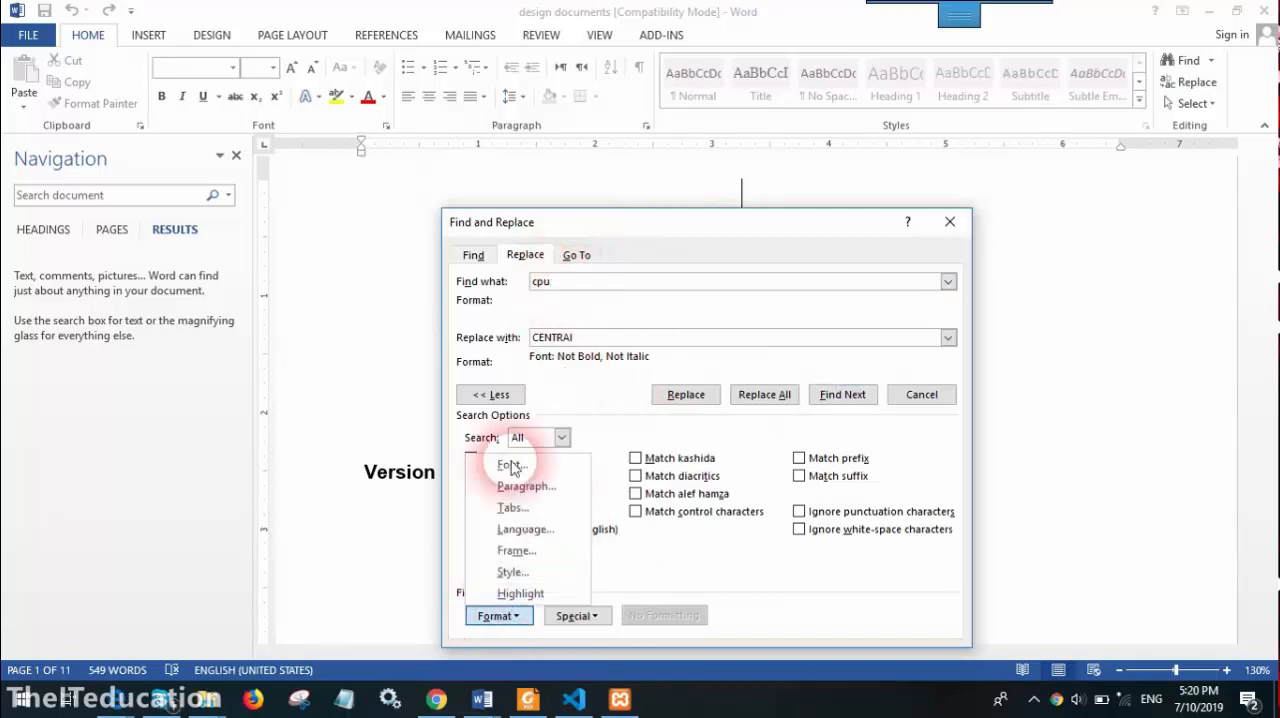
left_click(511, 465)
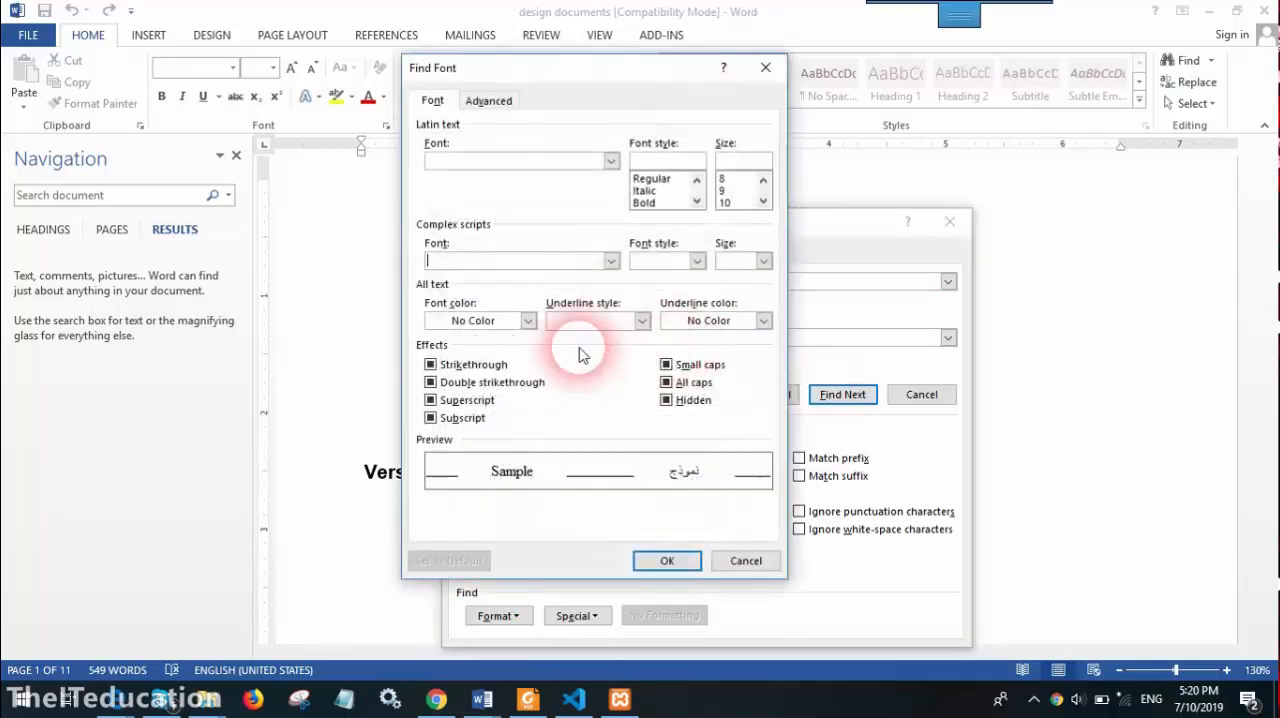
left_click(644, 202)
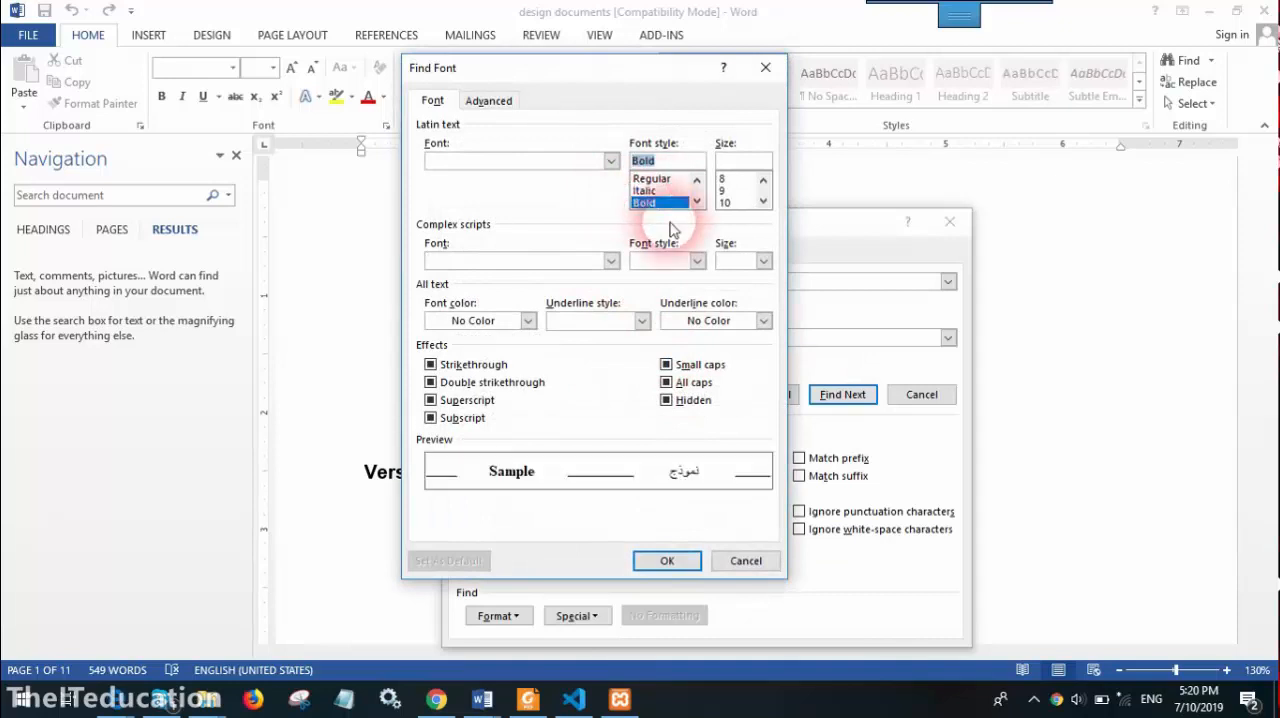
left_click(663, 555)
Replace all bold occurrences of "cpu" with the regular "CENTRAl" and close Find and Replace
left_click(764, 394)
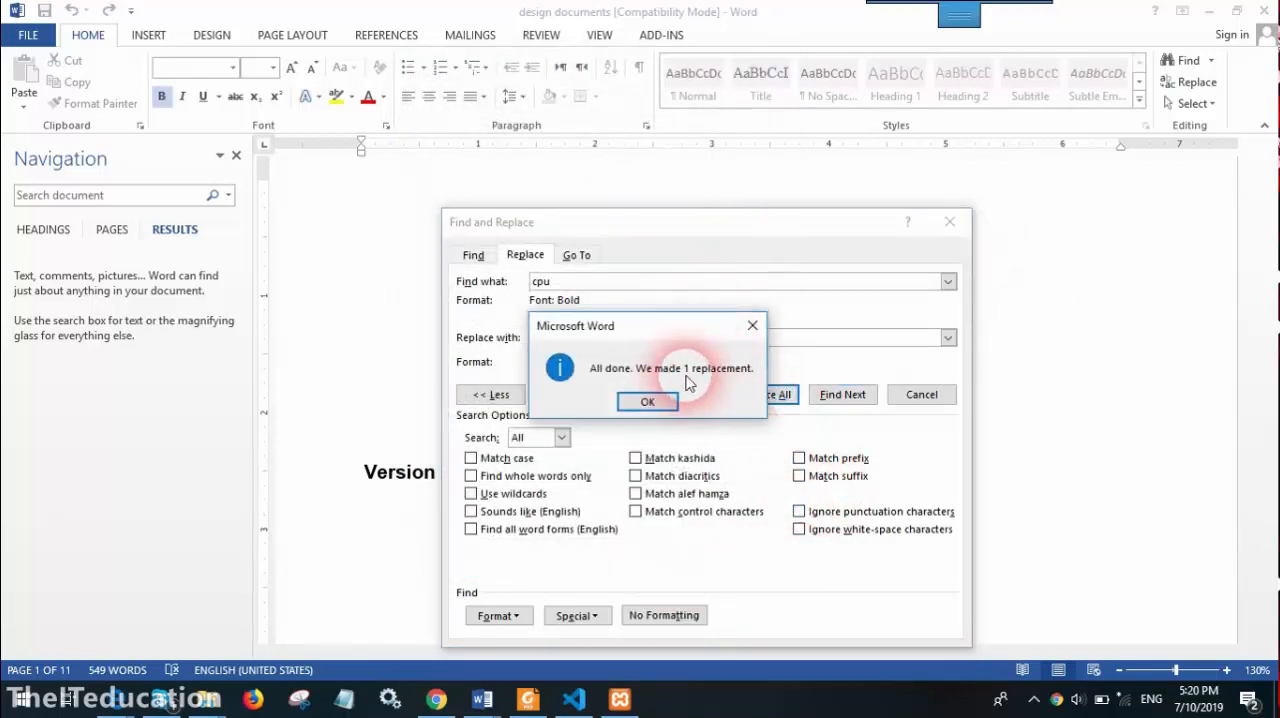
left_click(648, 401)
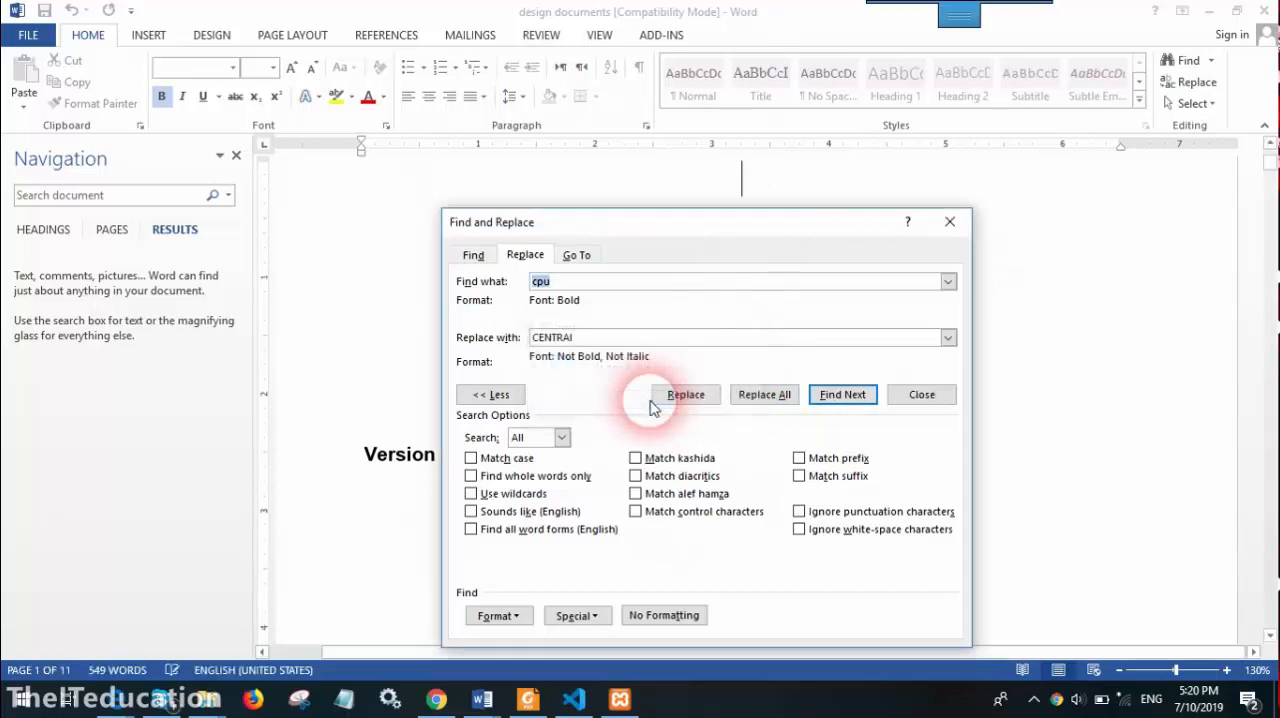
left_click(884, 400)
Check the first word of the title on page 1 and the word before "It supports" on page 4
left_click(602, 292)
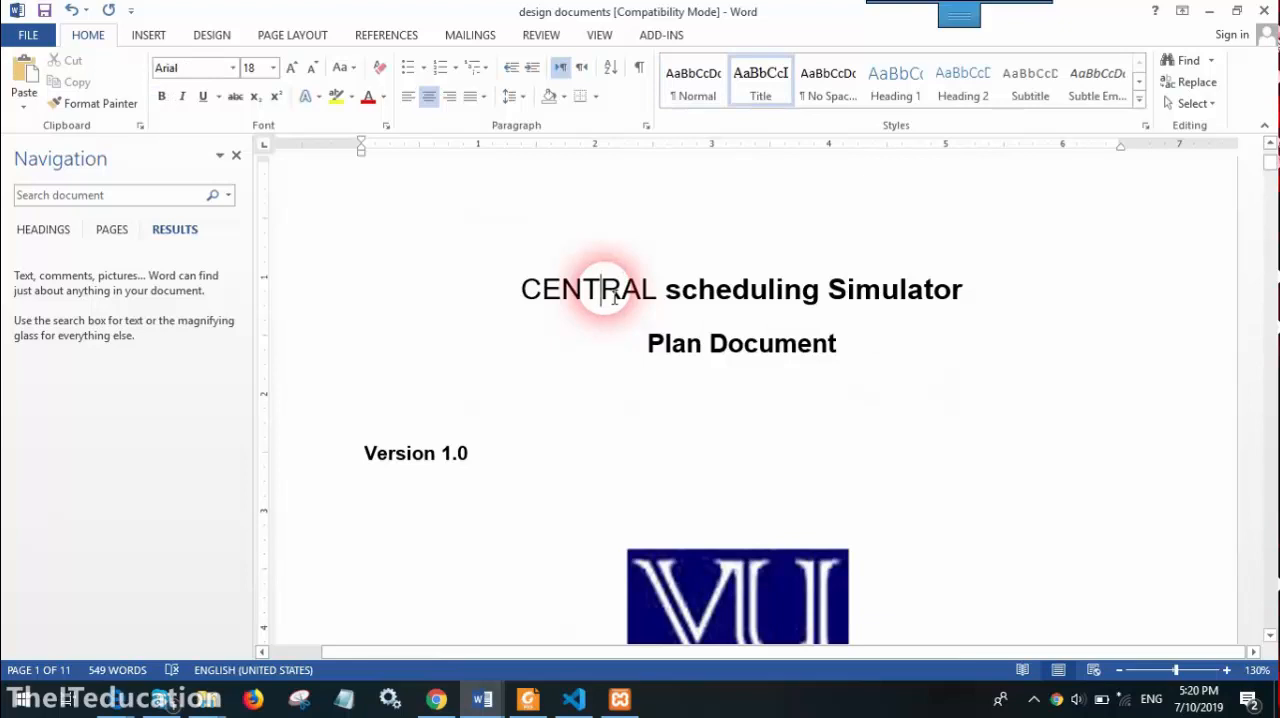
scroll(634, 334, "down", 10)
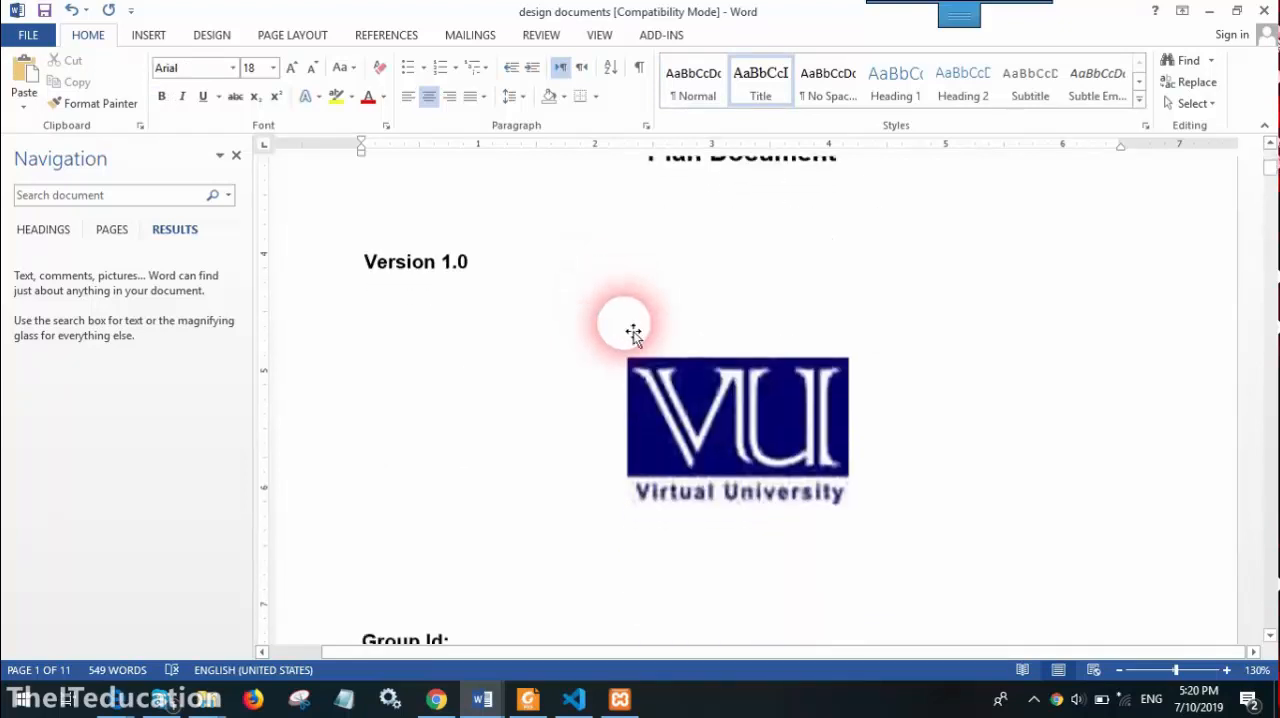
scroll(804, 441, "down", 15)
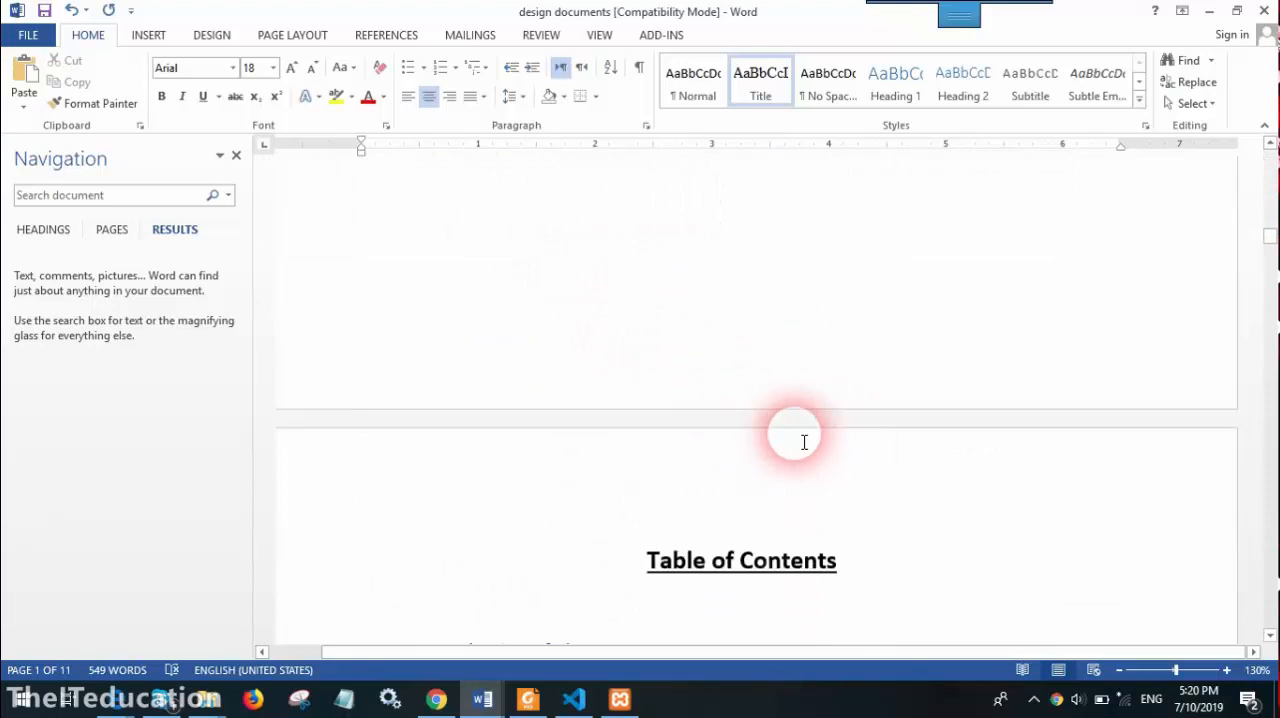
scroll(805, 443, "down", 5)
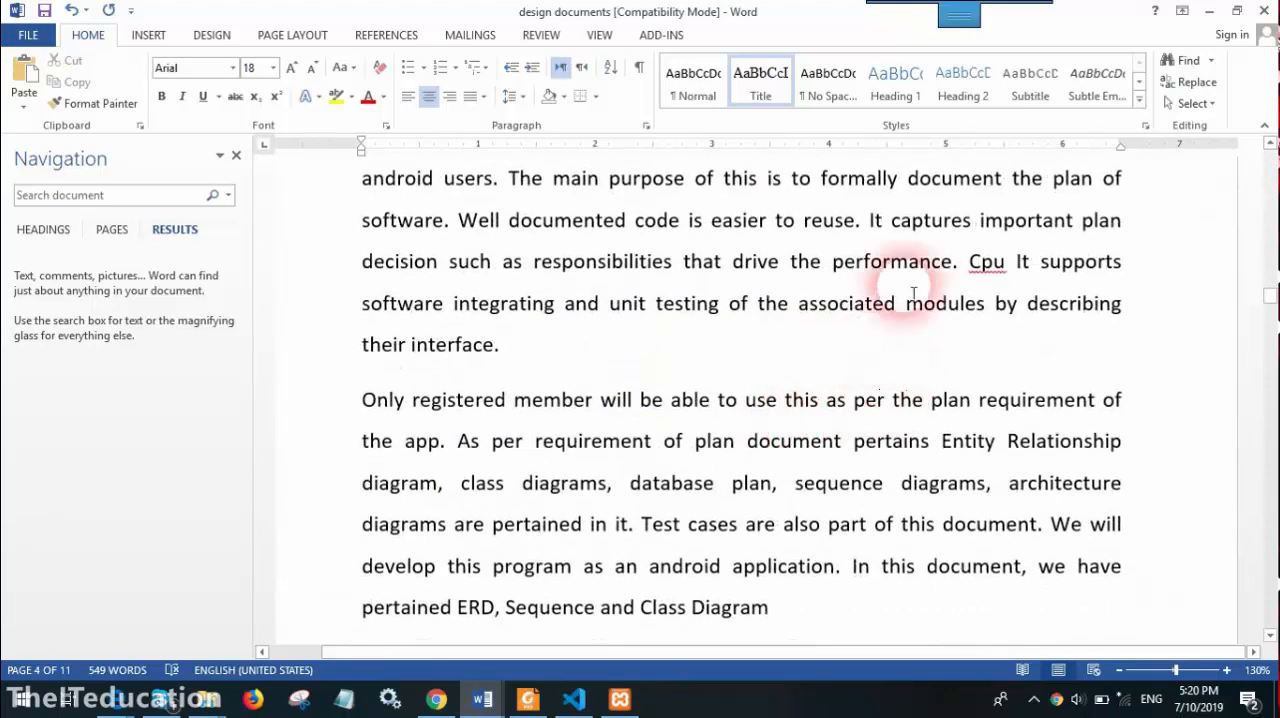
left_click_drag(984, 262, 997, 263)
left_click(985, 262)
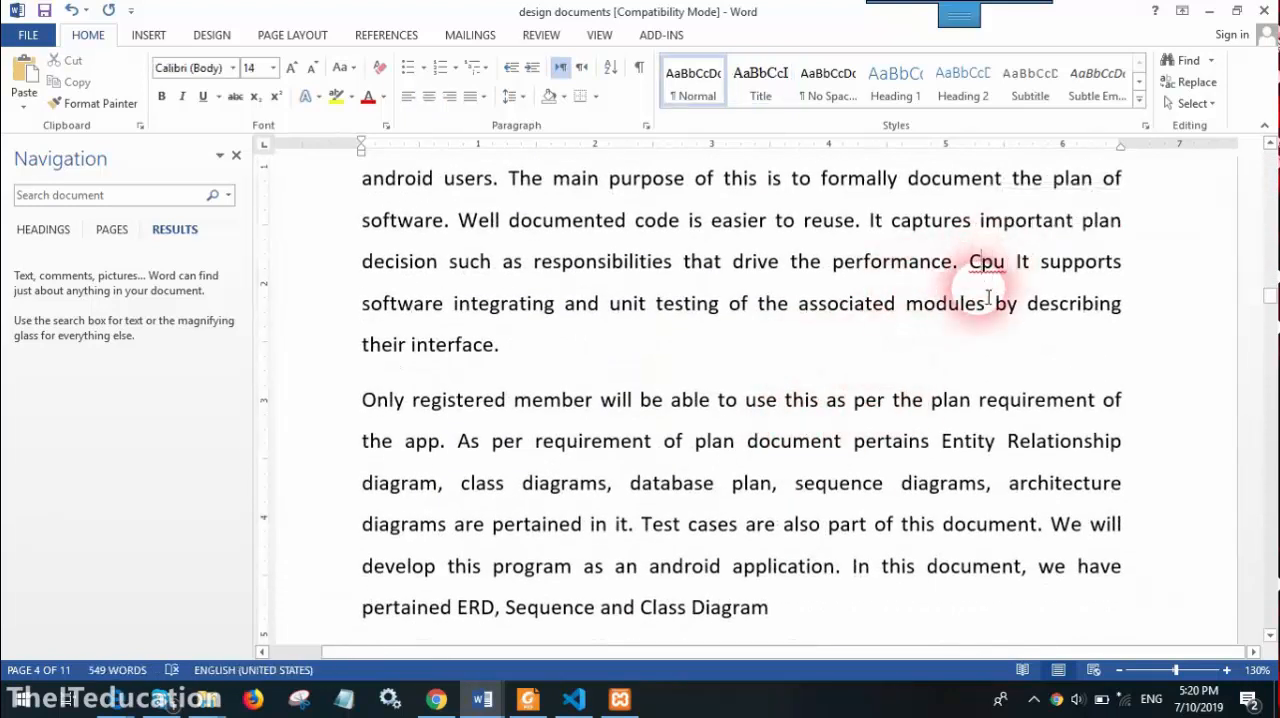